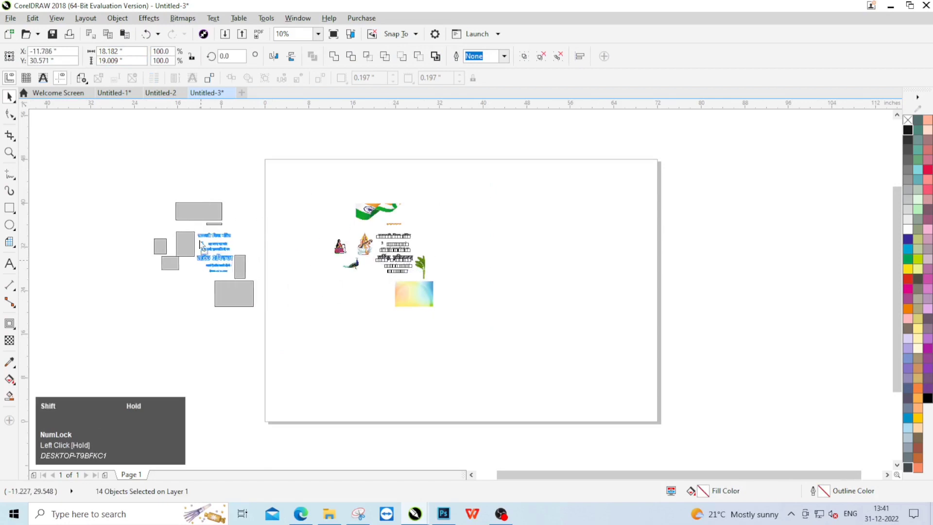
Add a 72 × 48 in page-sized rectangle and start an inward contour on it.
click(352, 193)
double_click(10, 209)
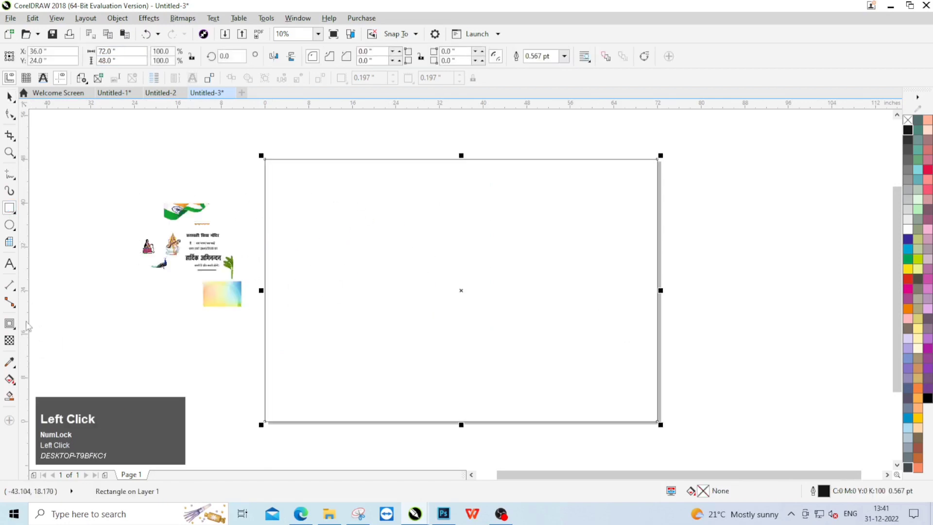
click(9, 323)
drag(299, 176, 293, 167)
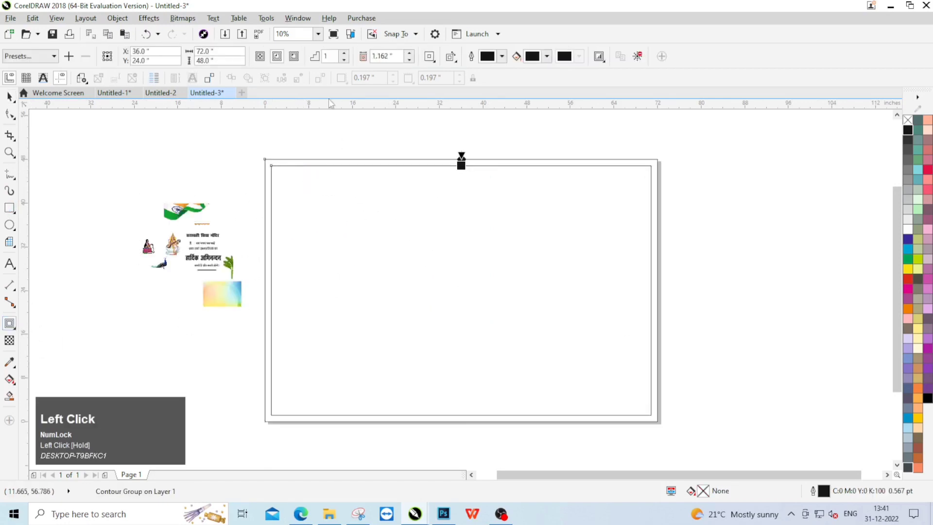
Set the rectangle's inward contour to 2 steps with a 0.5 in offset.
text(2)
key(Return)
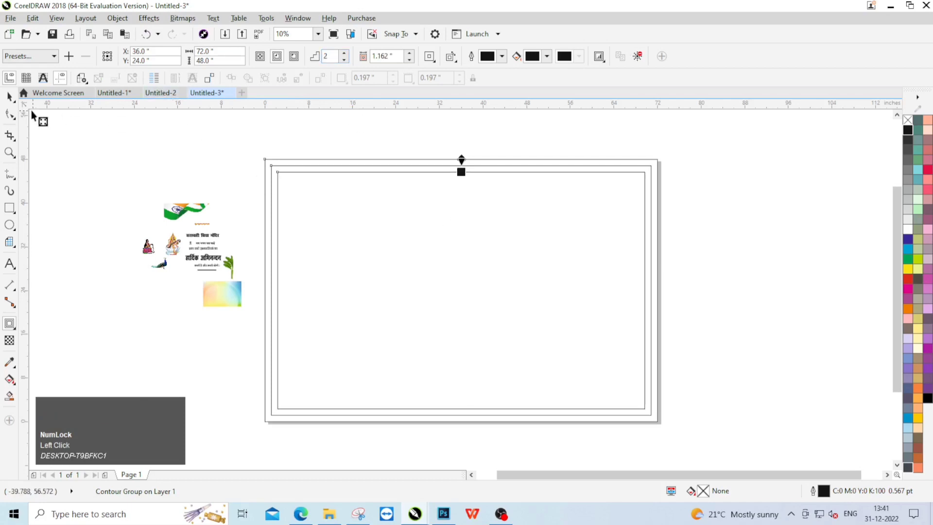
drag(333, 57, 377, 52)
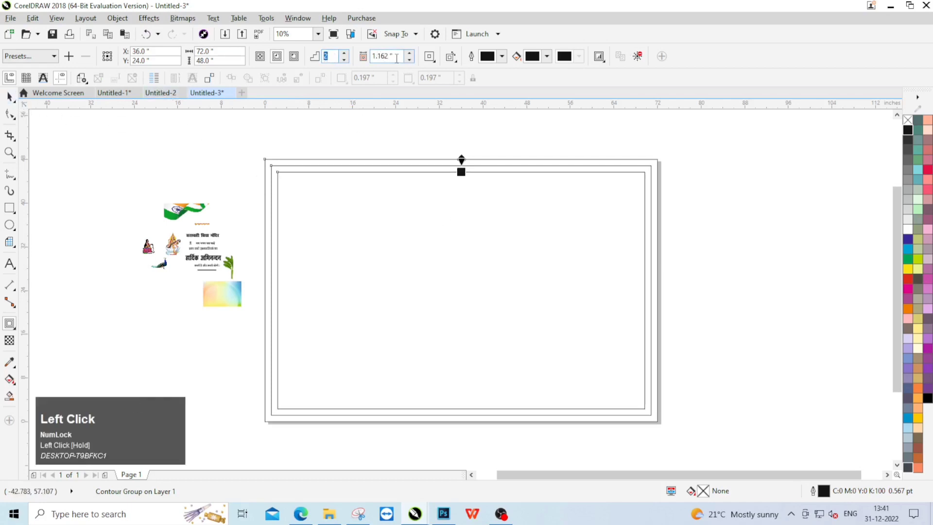
text(.5)
key(Return)
click(10, 96)
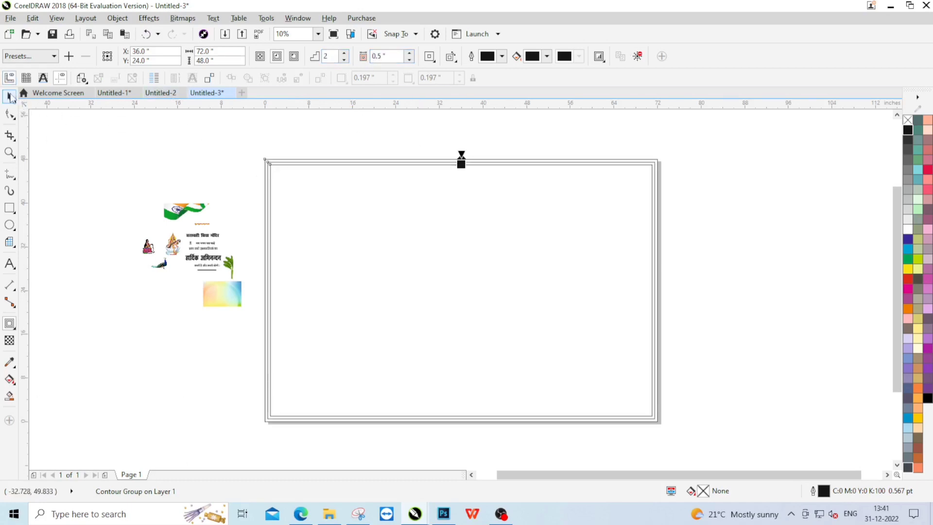
Break the contour group apart and ungroup it into separate nested rectangles.
click(69, 208)
click(336, 212)
right_click(336, 211)
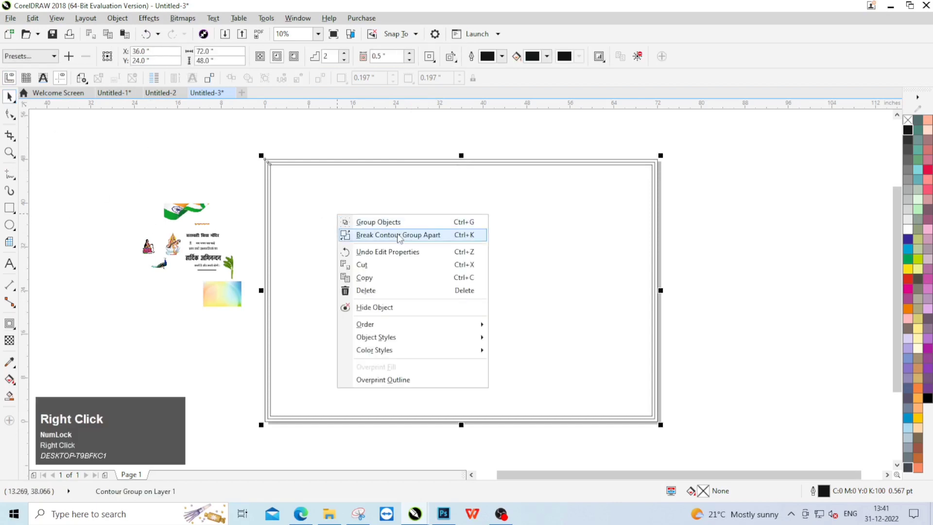
click(394, 235)
click(438, 57)
click(379, 57)
click(335, 128)
scroll(297, 171, up, 1)
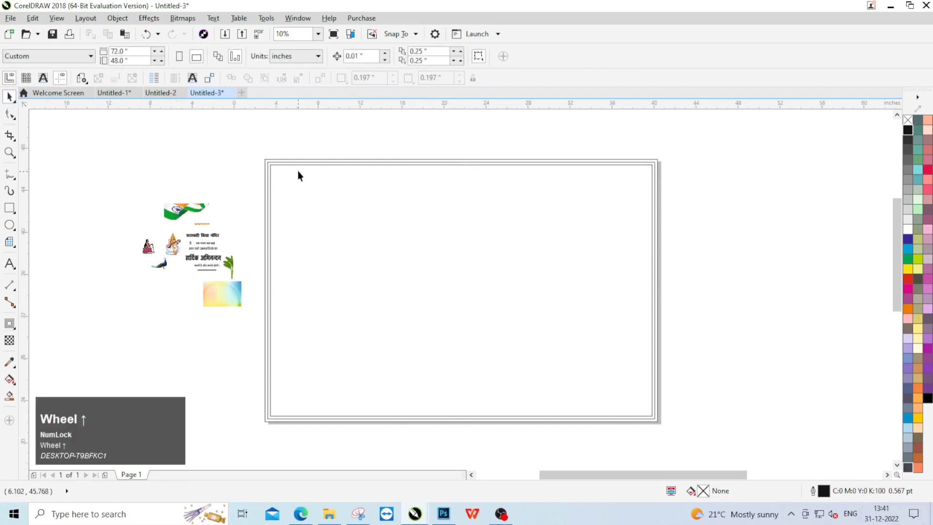
Fill the outermost rectangle with a diagonal fountain fill from yellow to orange and remove its outline.
click(290, 148)
scroll(290, 149, down, 1)
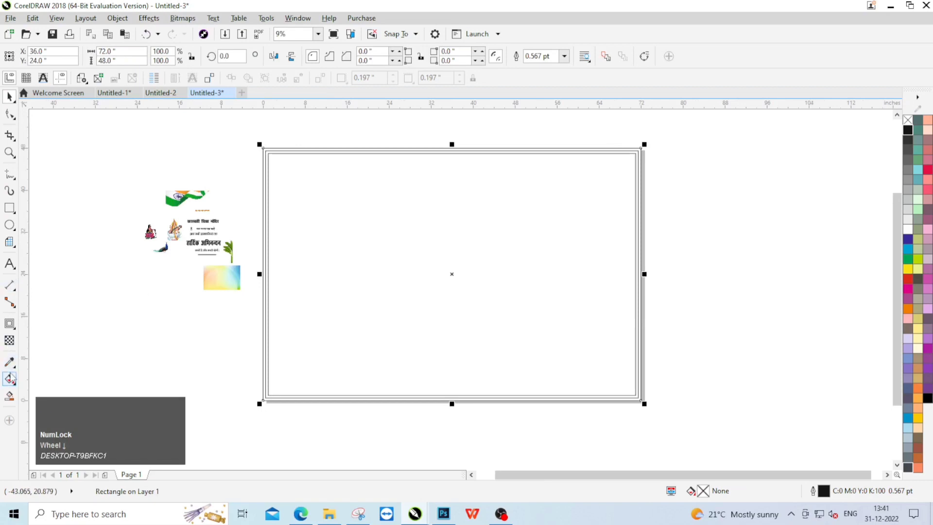
click(10, 378)
drag(362, 209, 640, 397)
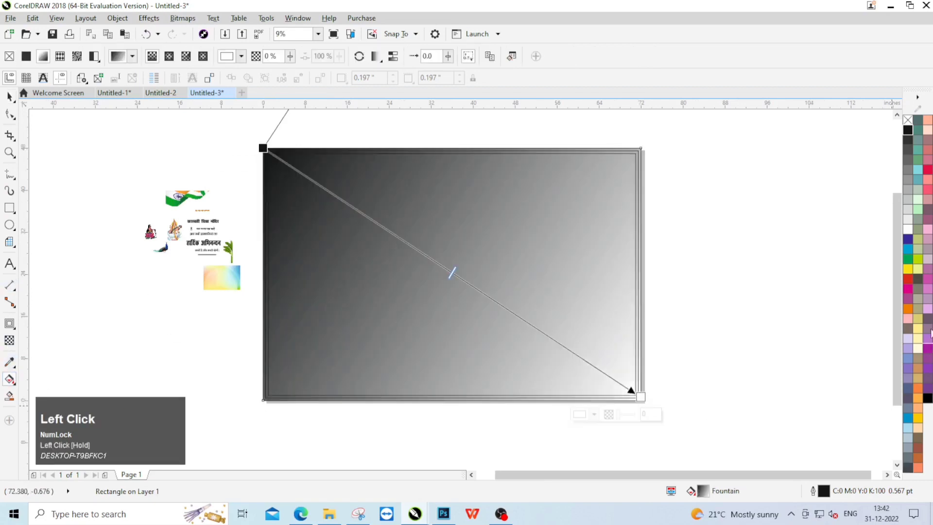
click(908, 309)
click(263, 147)
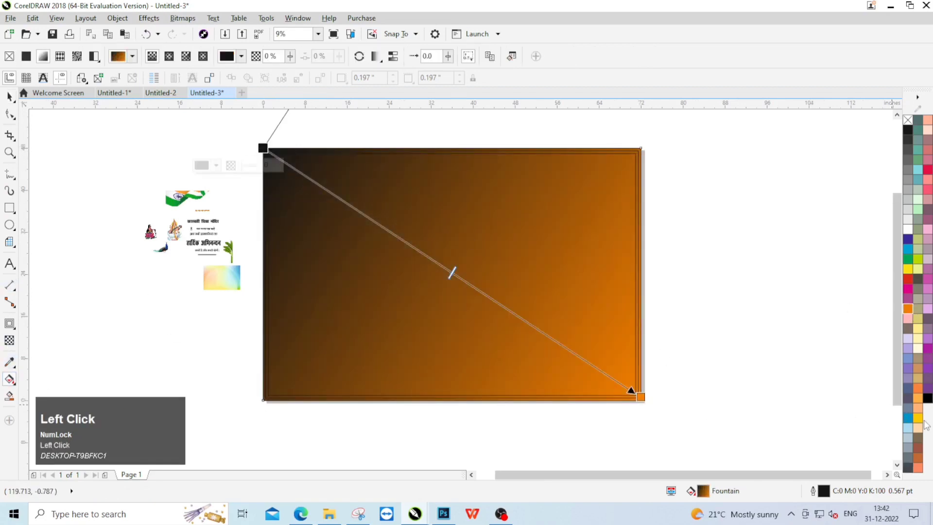
click(917, 418)
click(10, 97)
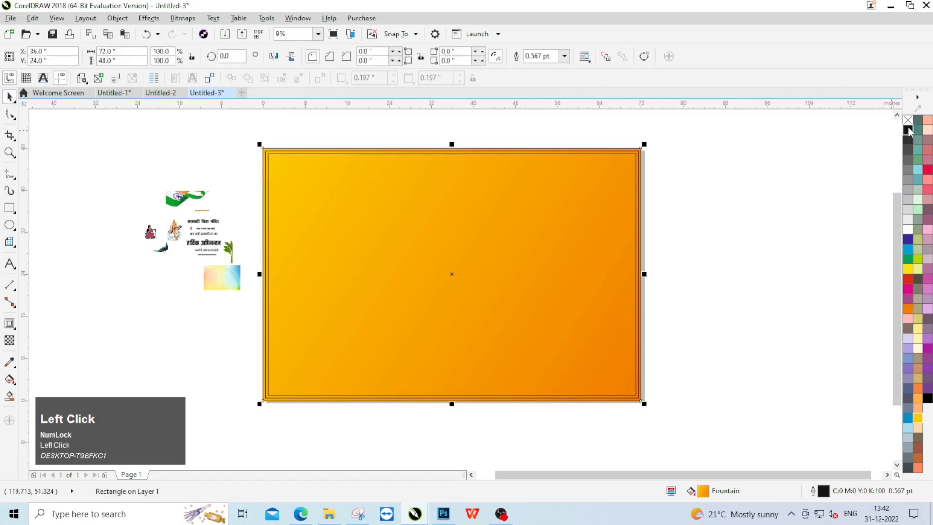
right_click(812, 150)
Fill the middle 71 × 47 in rectangle with white so the gradient forms a border.
scroll(643, 152, up, 3)
click(869, 229)
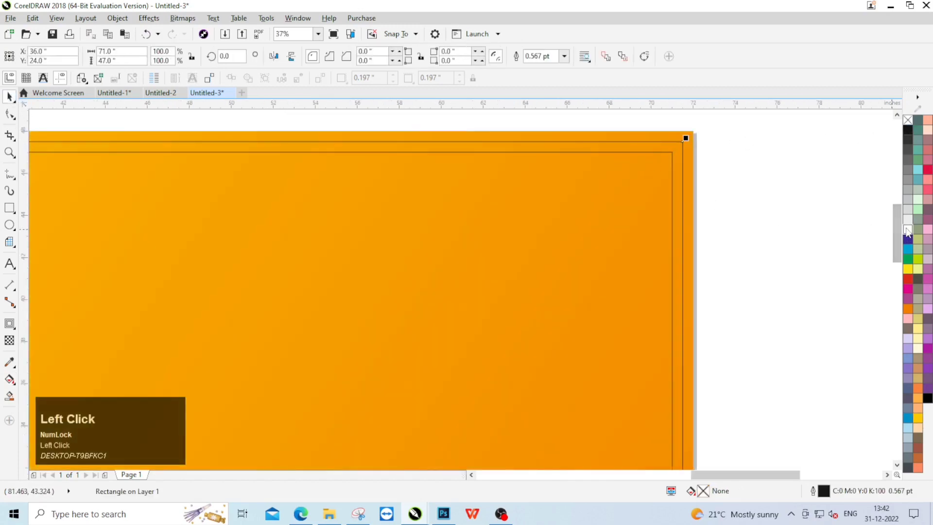
scroll(563, 198, down, 3)
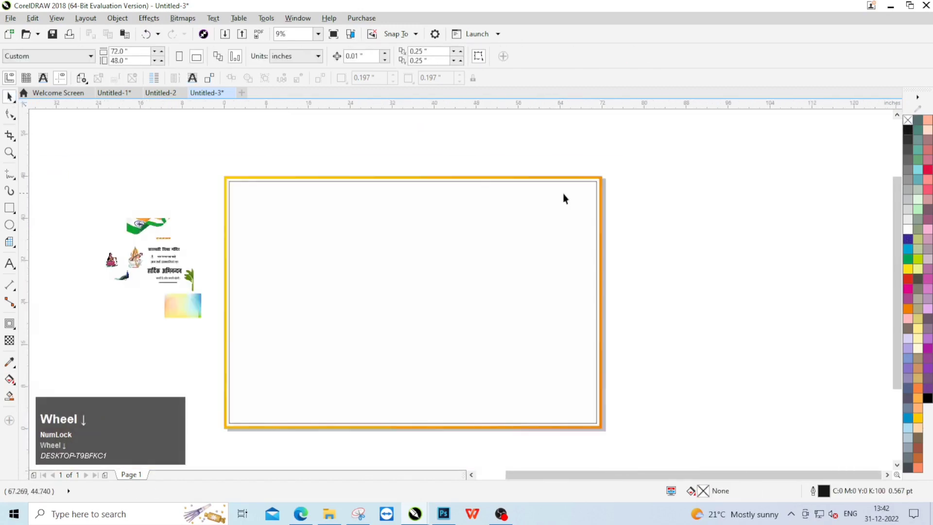
Align the Indian flag ribbon image to the upper-left corner of the white rectangle.
click(139, 226)
scroll(165, 202, up, 2)
shift+click(299, 157)
key(t)
key(l)
click(202, 207)
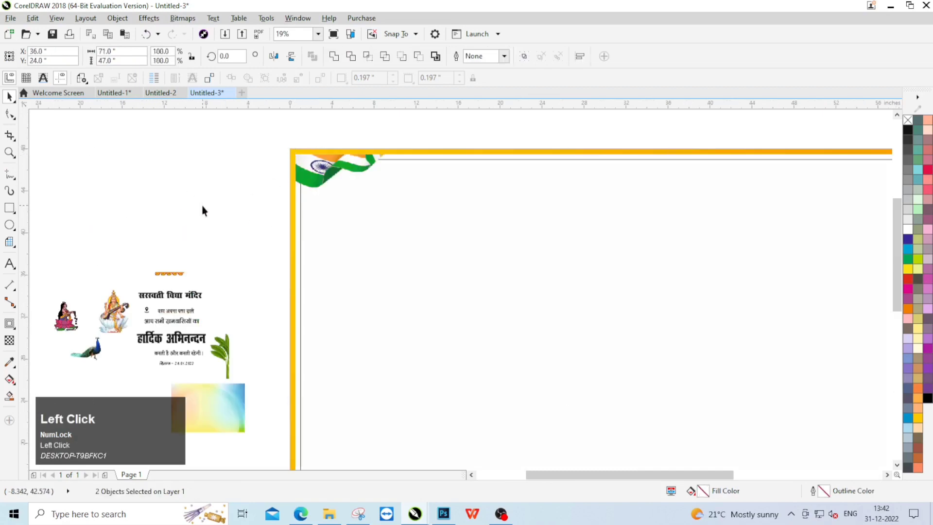
Enlarge the corner flag image to about 20.9 × 7.8 in, keeping its upper-left corner in place.
scroll(252, 185, down, 2)
click(300, 177)
drag(320, 189, 391, 232)
scroll(302, 183, up, 2)
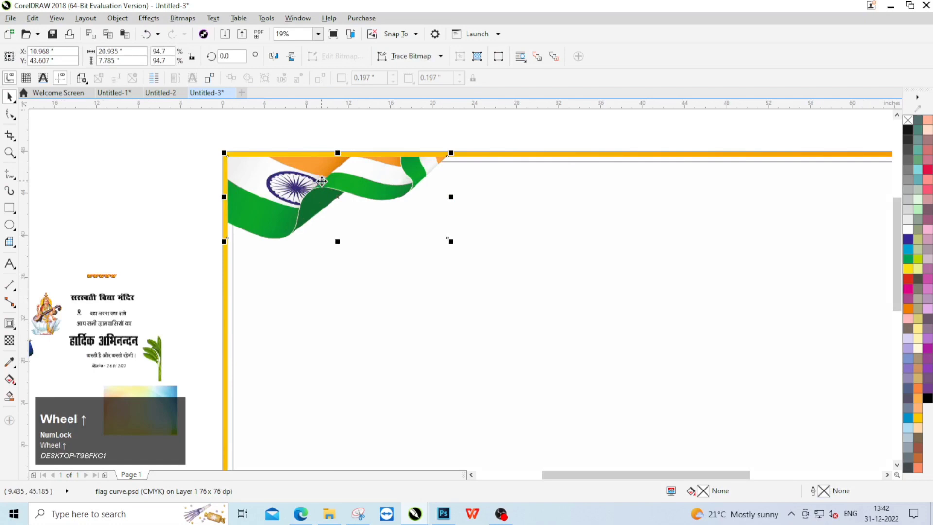
Duplicate the flag image and align the copy to the upper-right corner of the white rectangle.
right_click(328, 164)
click(314, 283)
right_click(123, 171)
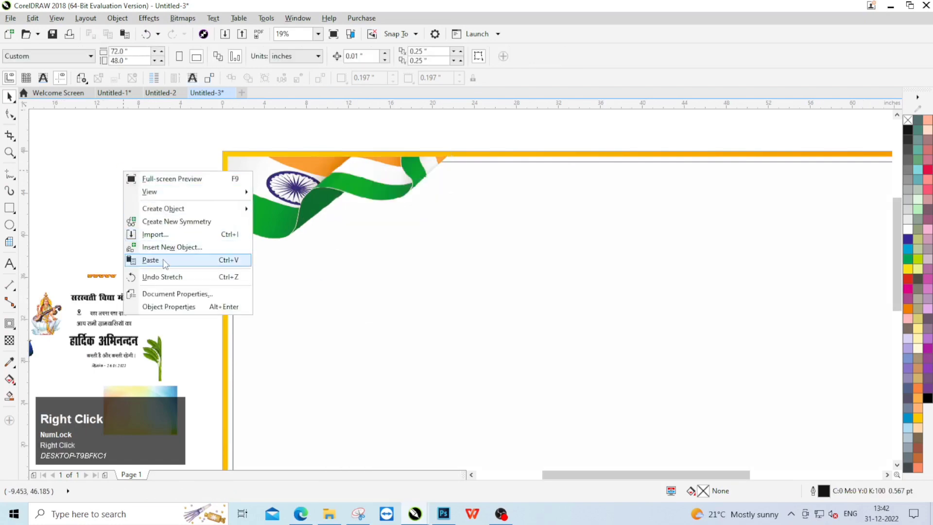
click(162, 258)
scroll(421, 171, right, 3)
shift+click(419, 174)
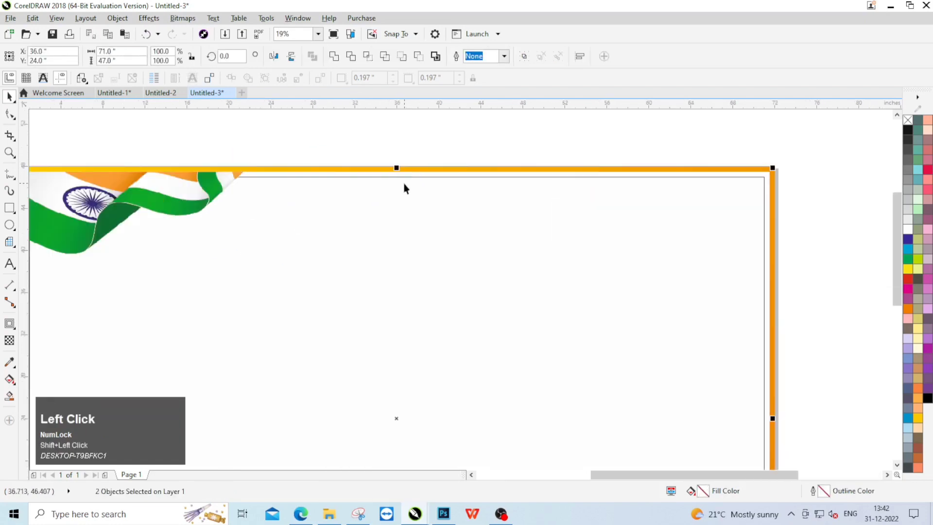
key(t)
key(r)
Mirror the upper-right flag copy horizontally.
click(517, 133)
click(615, 190)
click(272, 58)
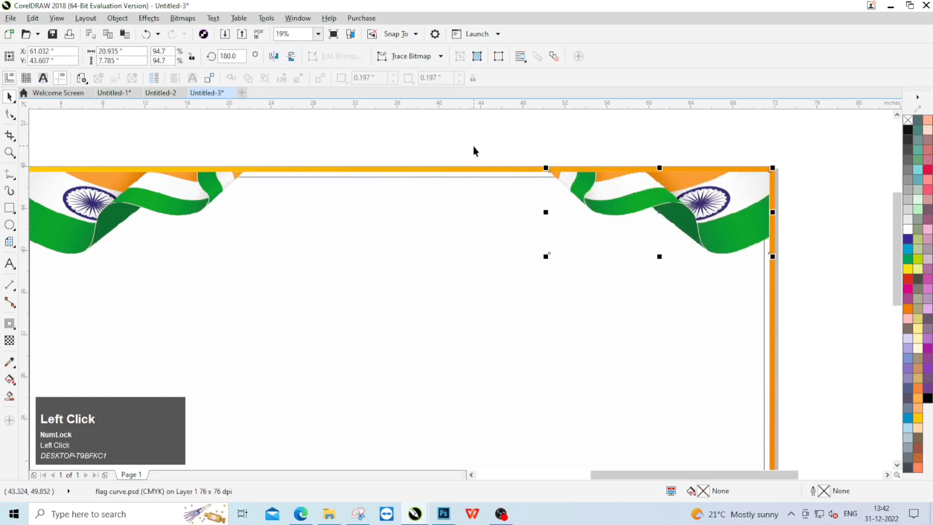
click(474, 148)
Move the सरस्वती विद्या मंदिर text above the page and replace its wording with माँ शारदे पूजा समिति.
scroll(400, 235, down, 1)
drag(145, 275, 378, 178)
scroll(378, 177, up, 3)
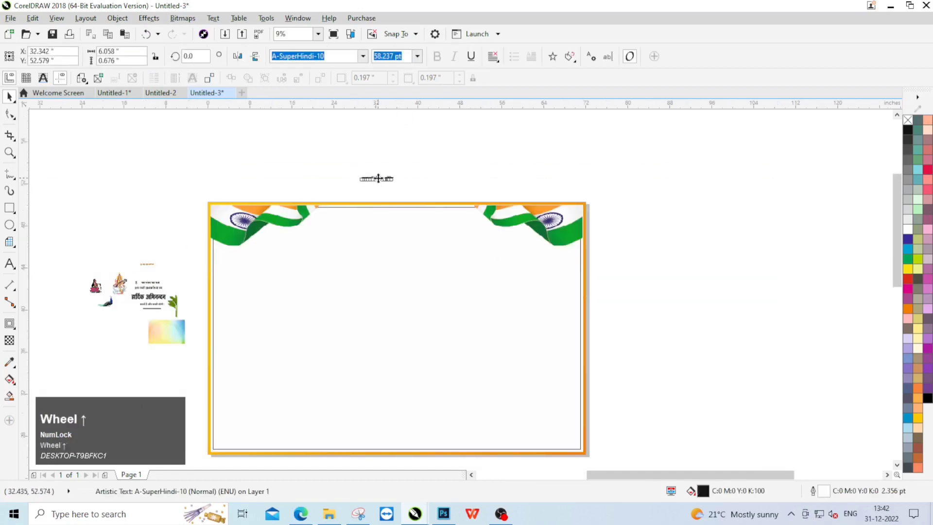
double_click(378, 178)
key(ctrl+a)
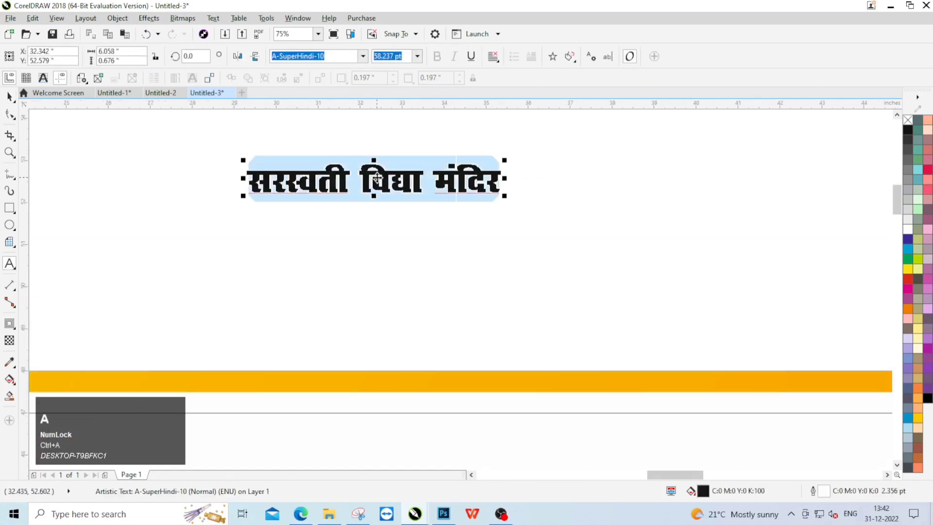
key(ctrl+a)
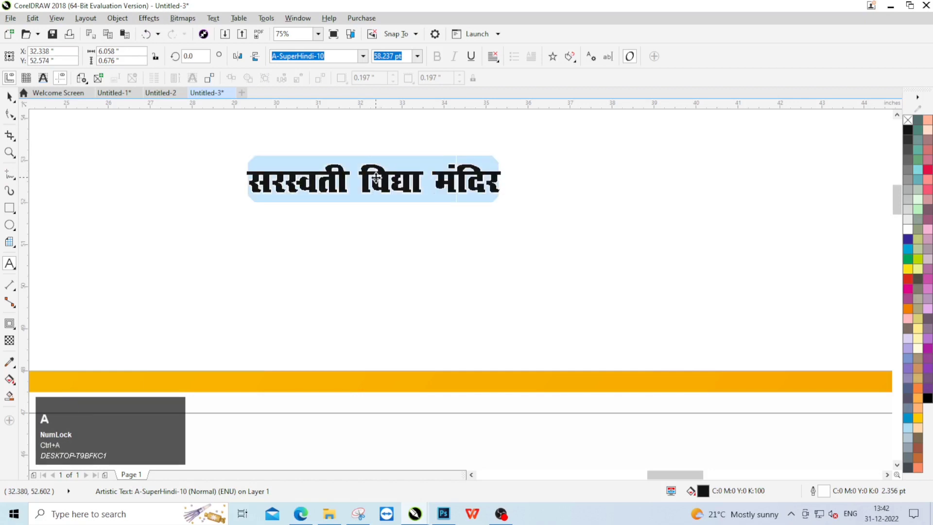
text(ek¡)
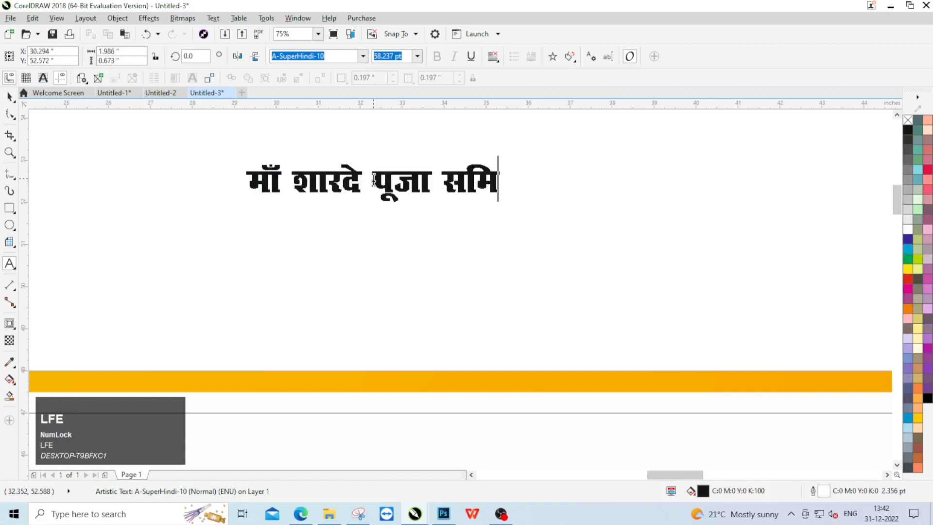
key(ctrl+space)
Place the heading between the flags, enlarge it to about 36 in wide and centre it horizontally on the banner.
scroll(388, 187, down, 1)
drag(463, 198, 627, 269)
scroll(500, 186, down, 1)
drag(476, 190, 495, 312)
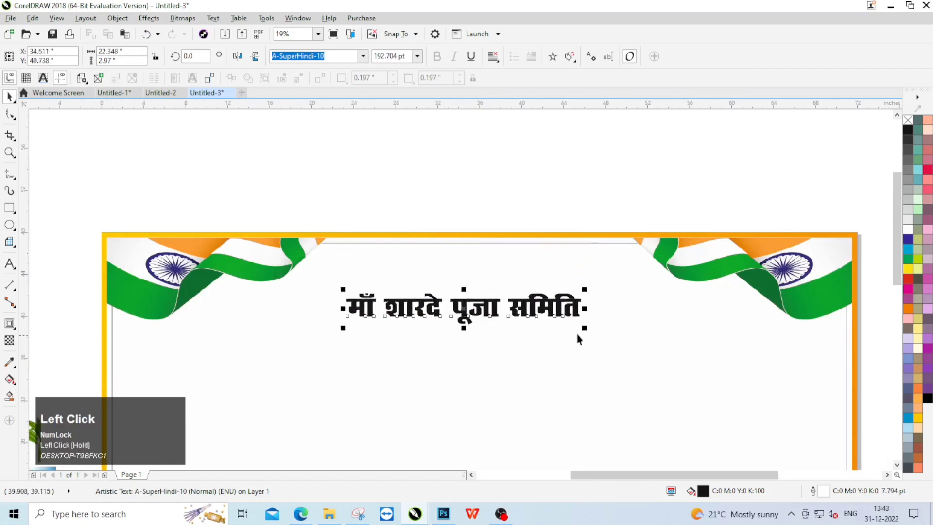
drag(585, 326, 660, 352)
shift+click(570, 381)
key(c)
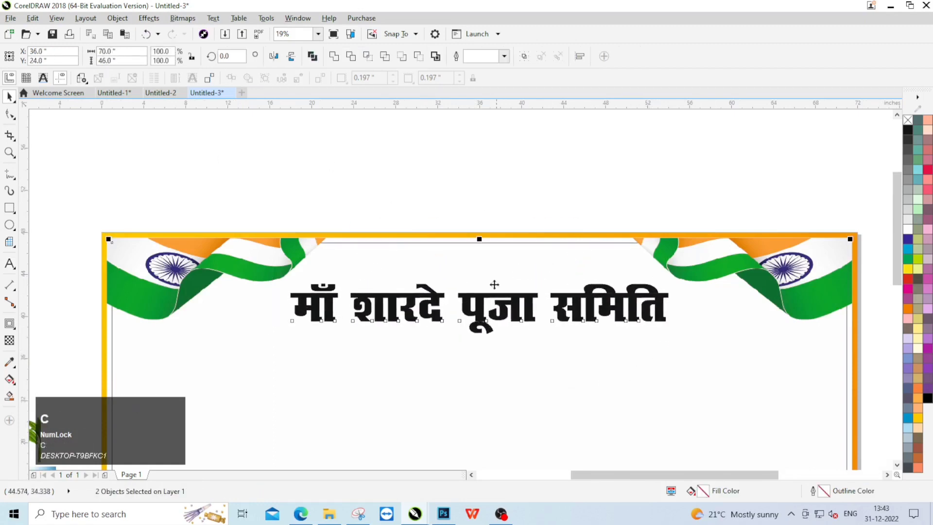
Move the heading slightly lower, enlarge it a little more and recentre it horizontally on the banner.
click(503, 179)
scroll(503, 179, down, 1)
scroll(514, 240, up, 1)
drag(509, 234, 509, 242)
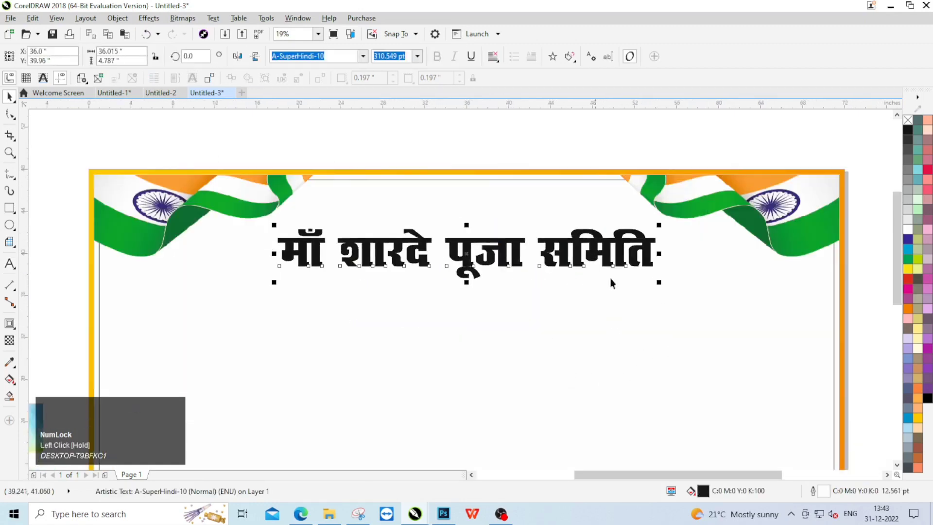
drag(657, 282, 673, 284)
shift+click(517, 313)
key(c)
click(491, 151)
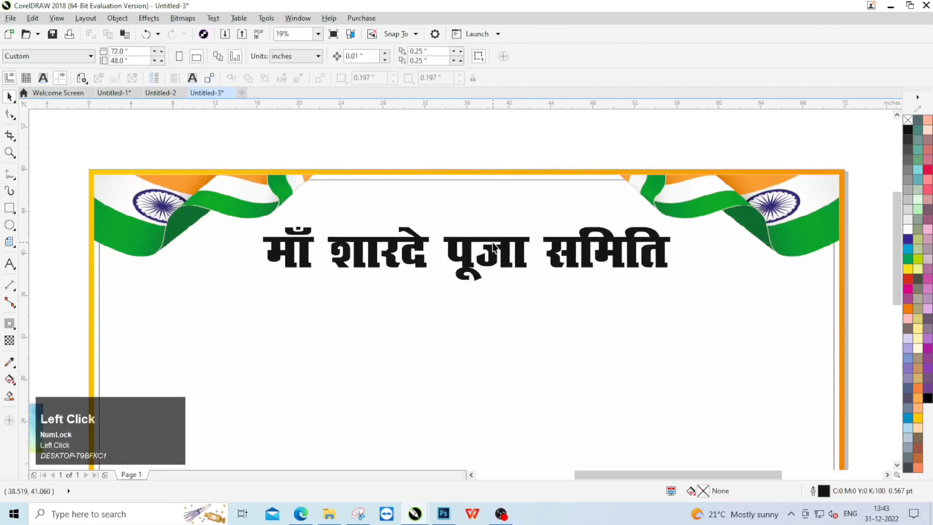
Apply a Single Arc envelope to the heading and bow it upward symmetrically by about 2.9 in.
click(491, 243)
click(16, 327)
click(80, 372)
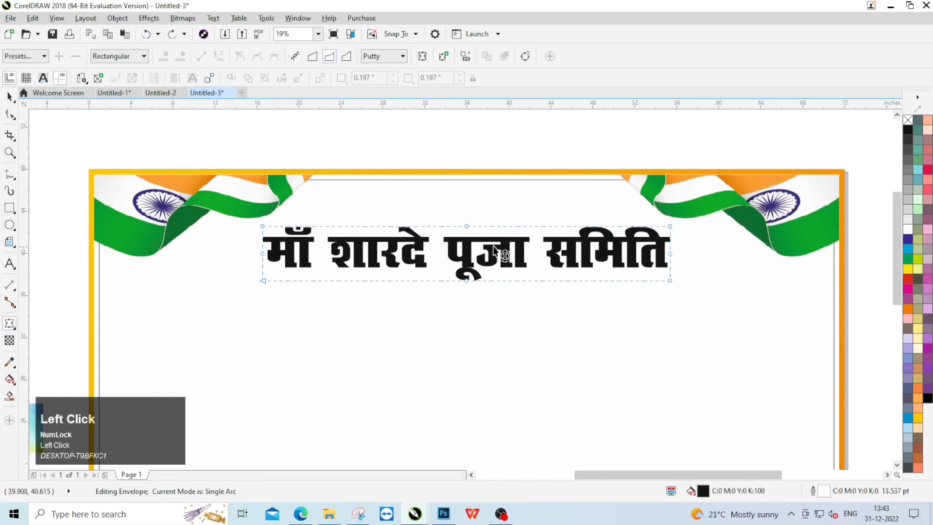
drag(467, 226, 563, 247)
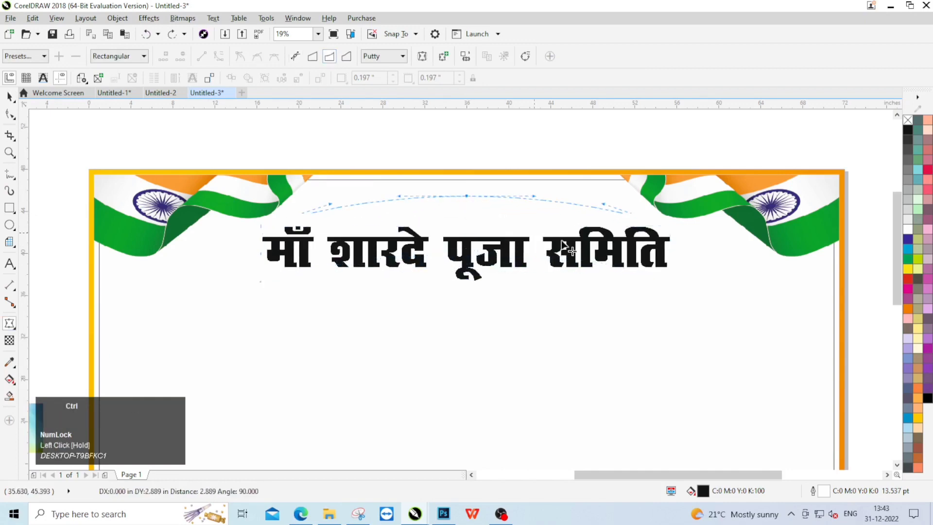
Enlarge the arched heading and shift it slightly downward between the two flags.
click(10, 96)
drag(674, 272, 712, 281)
drag(530, 208, 527, 220)
click(472, 192)
scroll(471, 192, down, 1)
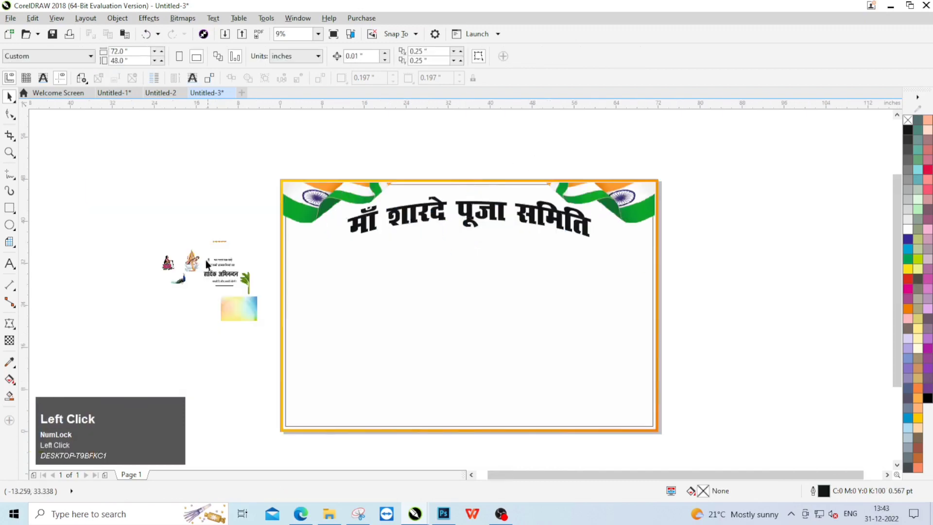
Place the Saraswati image below the heading, enlarge it to about 9.6 × 13.4 in and centre it horizontally.
drag(191, 263, 516, 289)
scroll(473, 256, up, 1)
drag(469, 257, 472, 279)
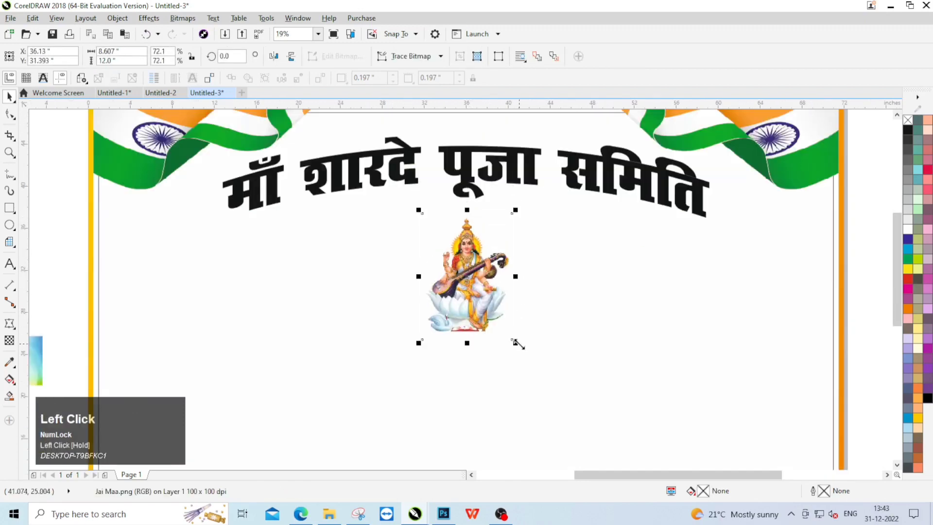
drag(517, 343, 518, 344)
scroll(554, 274, down, 1)
shift+click(557, 275)
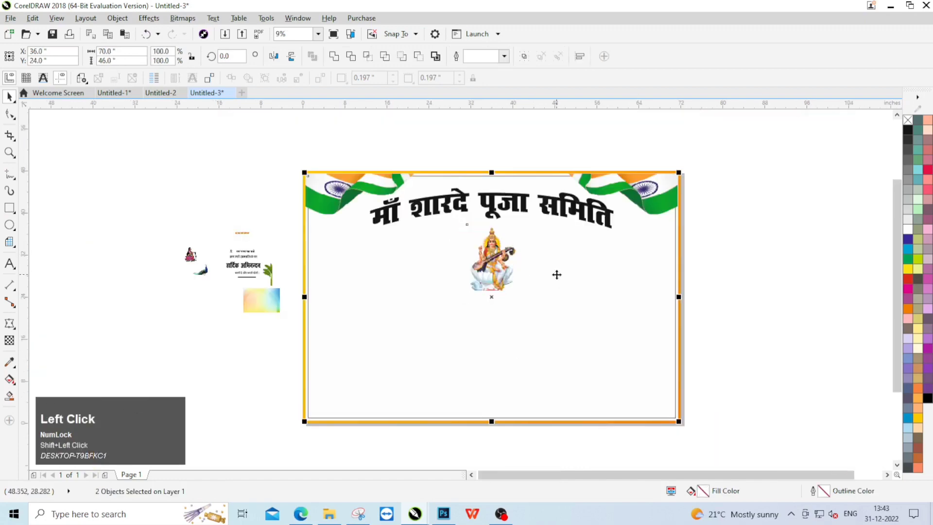
click(520, 307)
scroll(310, 268, up, 1)
click(656, 264)
Enlarge the Saraswati image to about 11.5 × 16.1 in and recentre it horizontally on the banner.
scroll(436, 245, down, 1)
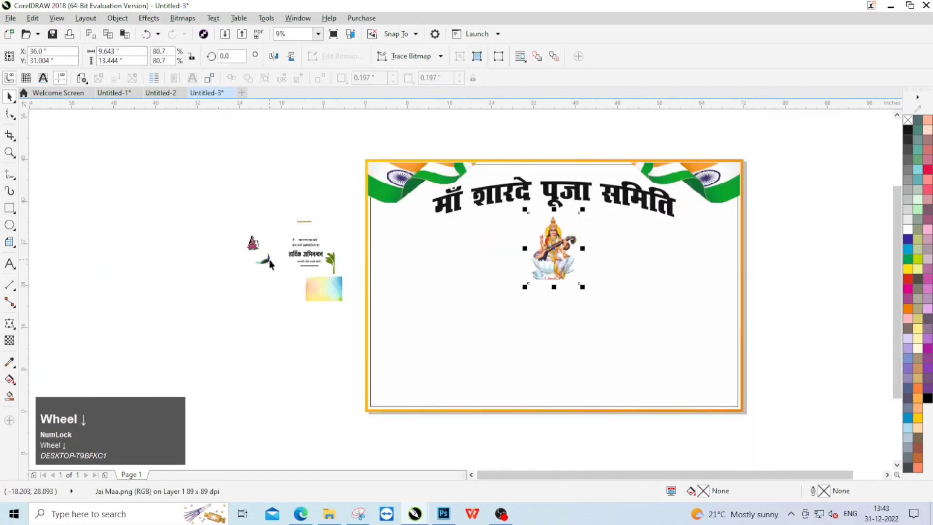
drag(583, 286, 588, 293)
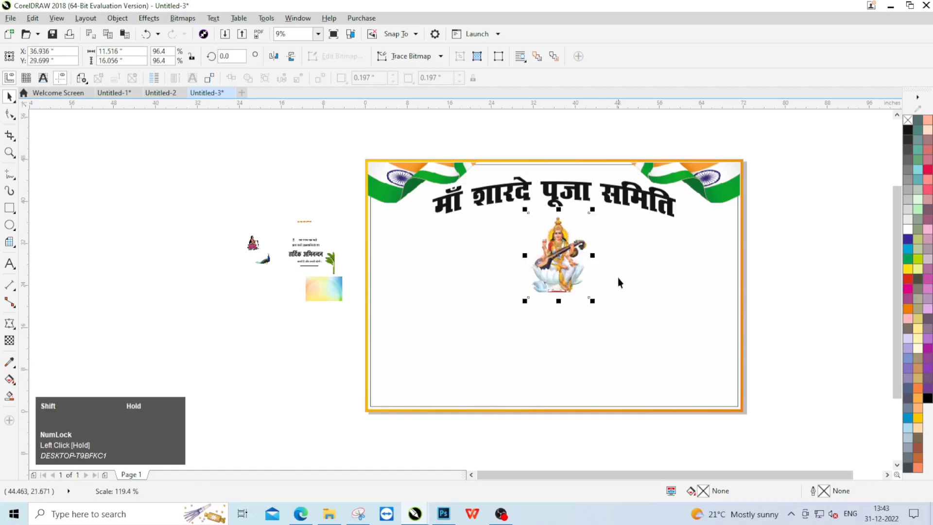
shift+click(617, 271)
key(c)
scroll(464, 247, down, 1)
click(632, 247)
Move the Saraswati image slightly further down below the heading.
scroll(549, 247, up, 1)
click(474, 243)
scroll(462, 232, up, 2)
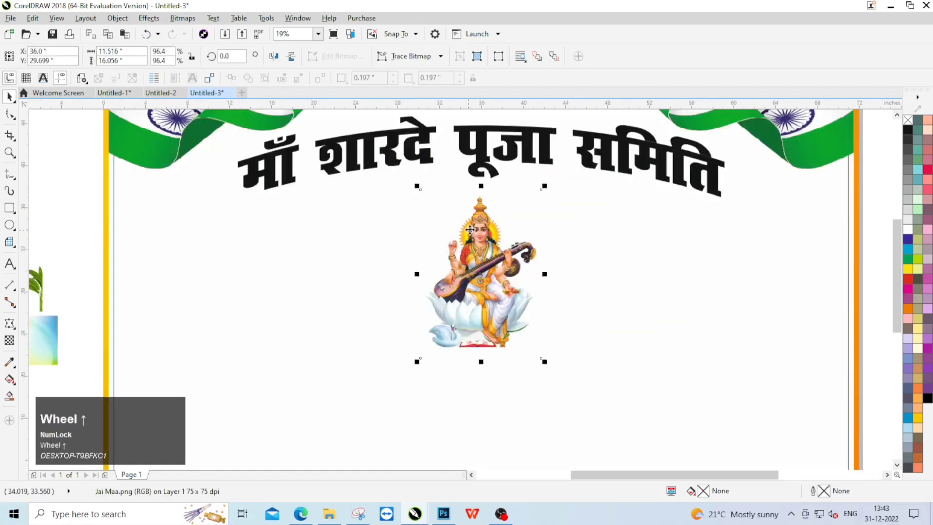
drag(483, 230, 485, 234)
scroll(510, 260, down, 2)
click(755, 298)
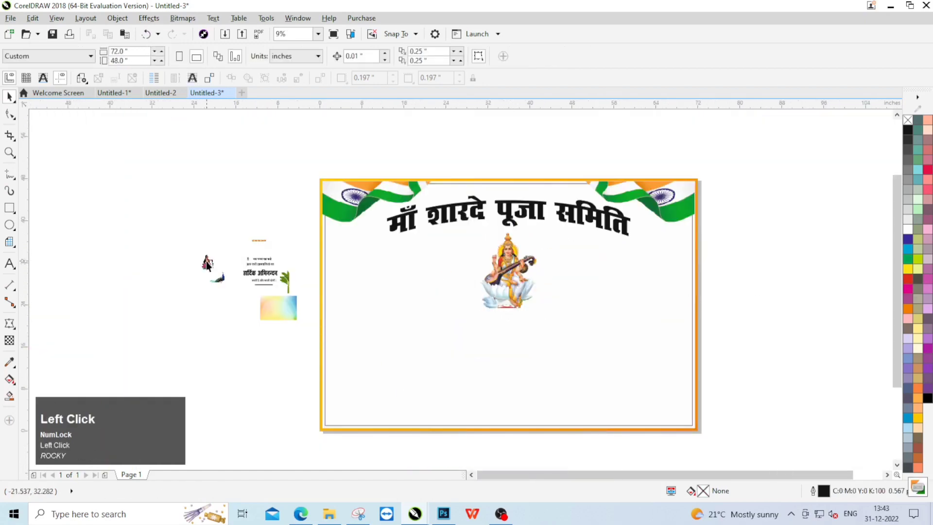
Place the woman-on-lotus image to the right of Saraswati, mirror it horizontally and size it to about 7 × 8.4 in.
drag(208, 269, 426, 325)
scroll(390, 279, up, 1)
scroll(417, 311, down, 1)
drag(395, 285, 560, 261)
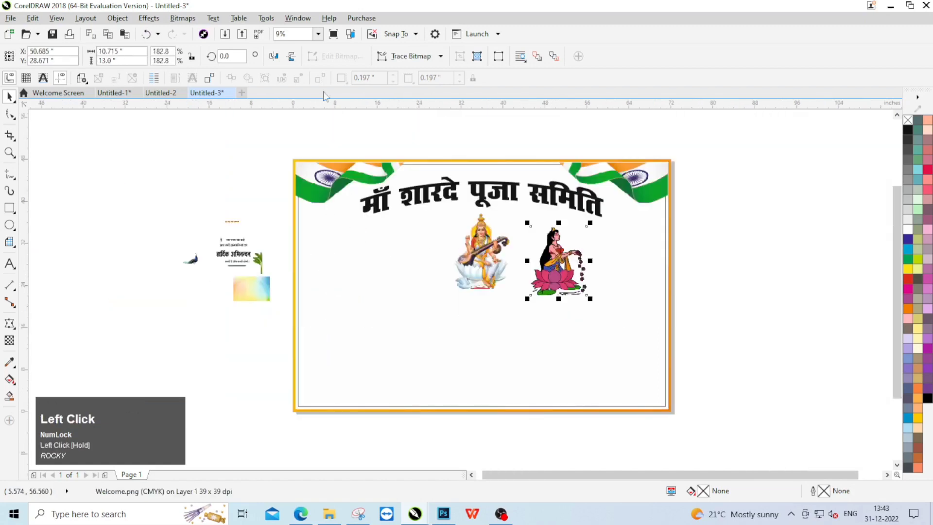
click(274, 56)
scroll(581, 247, up, 1)
drag(626, 186, 608, 212)
Add a mirrored copy of the woman-on-lotus image on the left side of the Saraswati image.
drag(569, 270, 379, 284)
scroll(569, 276, down, 1)
right_click(372, 261)
scroll(372, 262, up, 1)
scroll(463, 237, down, 2)
click(657, 259)
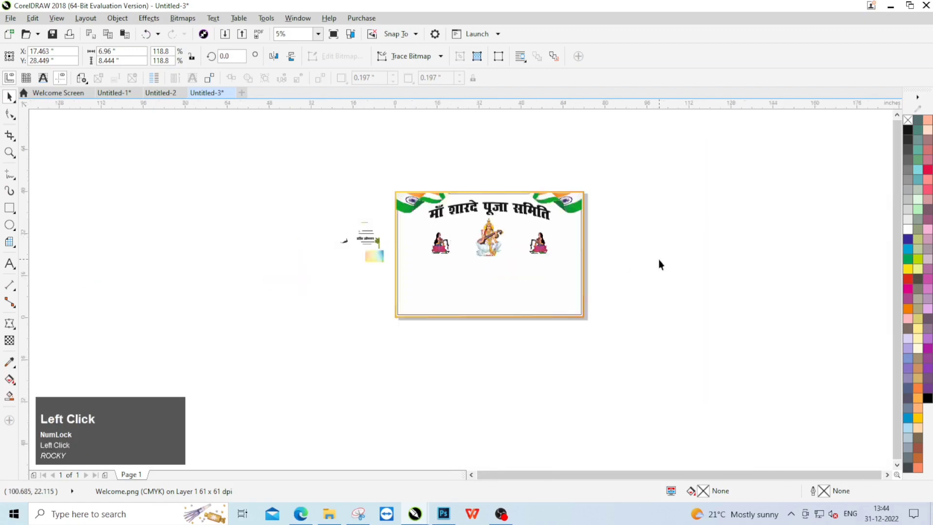
Place the line "यहा अपना पता डाले" below the Saraswati image at 150 pt and centre it horizontally on the banner.
scroll(313, 243, up, 1)
scroll(201, 199, up, 1)
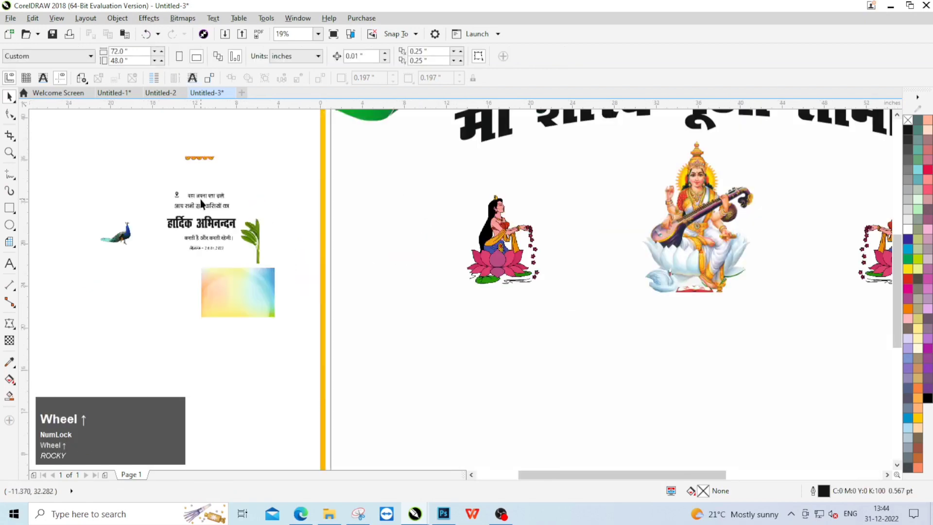
click(240, 201)
drag(240, 202, 486, 276)
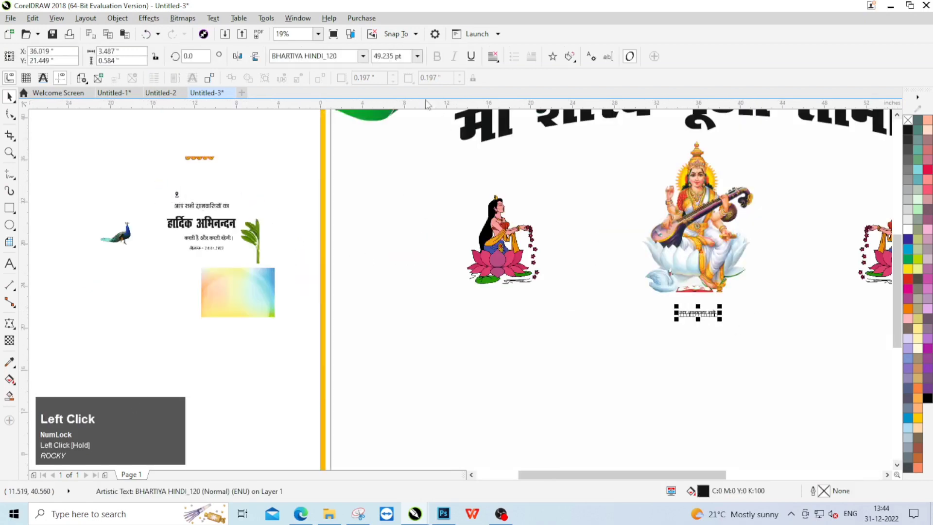
key(ctrl+a)
text(150)
key(Return)
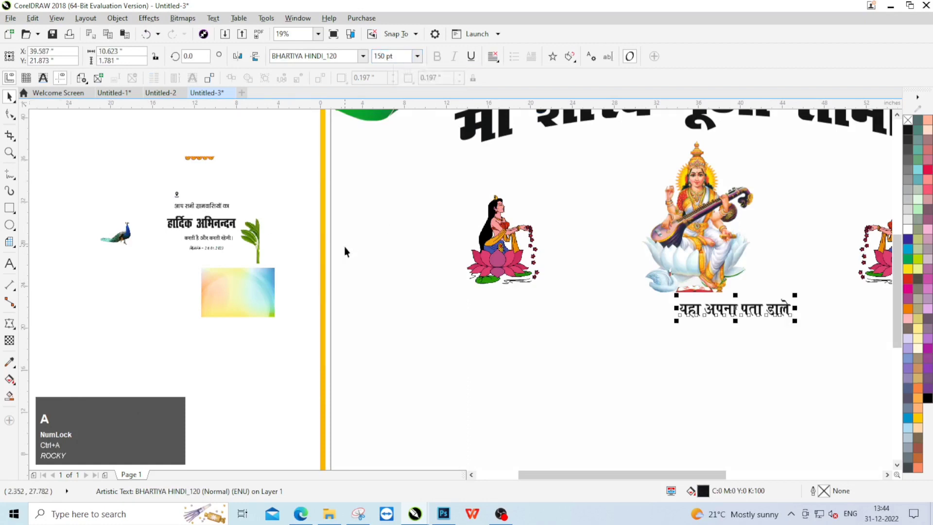
scroll(577, 304, up, 2)
click(695, 350)
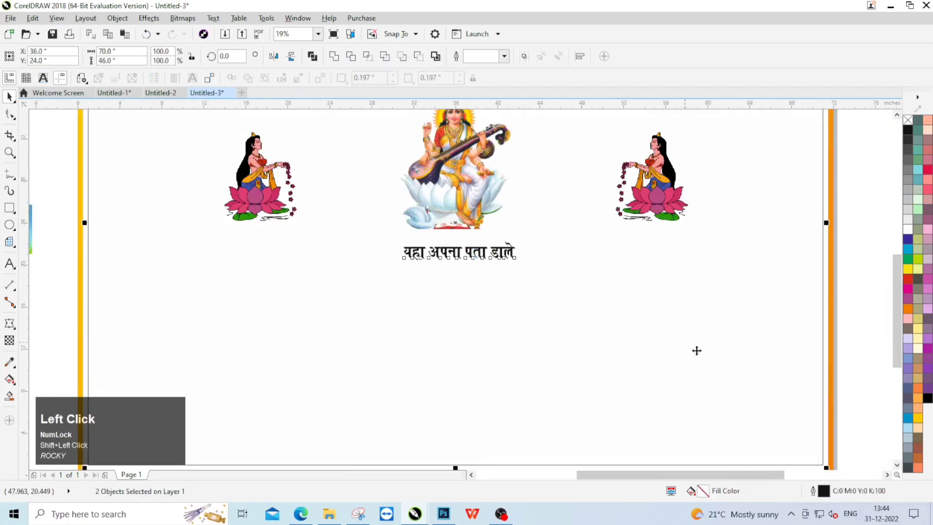
Place the phrase "आप सभी ग्रामवासियों का" on the banner's left side below the figures and set its font size to 120 pt.
scroll(496, 248, down, 2)
scroll(215, 185, up, 2)
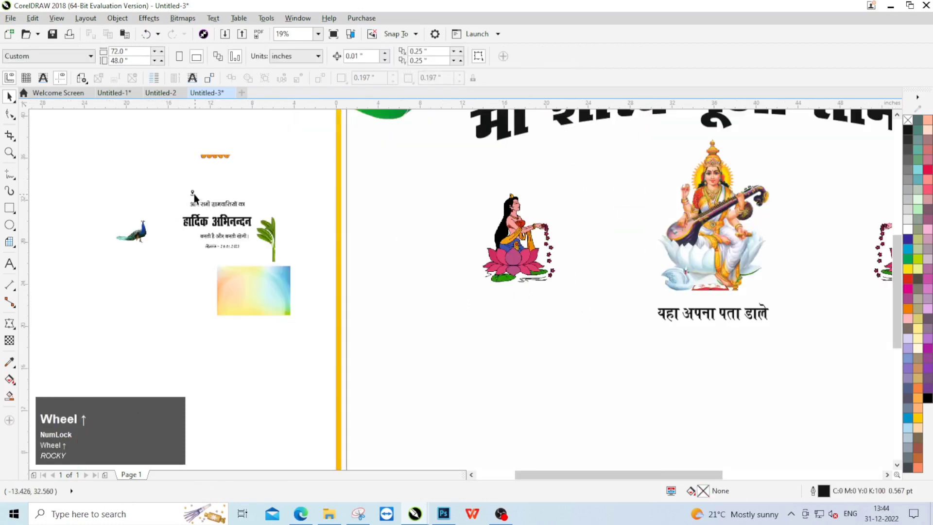
click(209, 204)
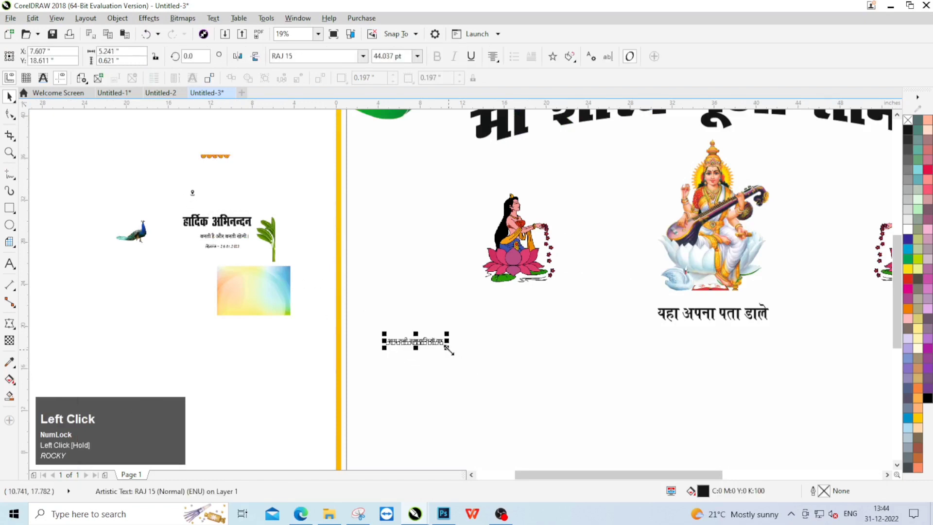
key(ctrl+a)
text(120)
key(Return)
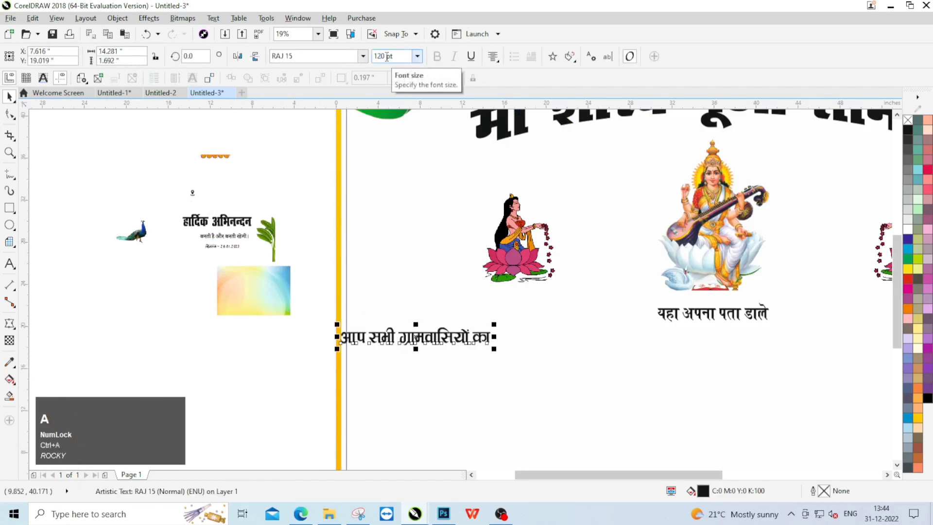
drag(448, 334, 470, 343)
Place "हार्दिक अभिनन्दन" beside the first phrase and enlarge it to about 15.1 × 2.6 in.
drag(226, 221, 692, 360)
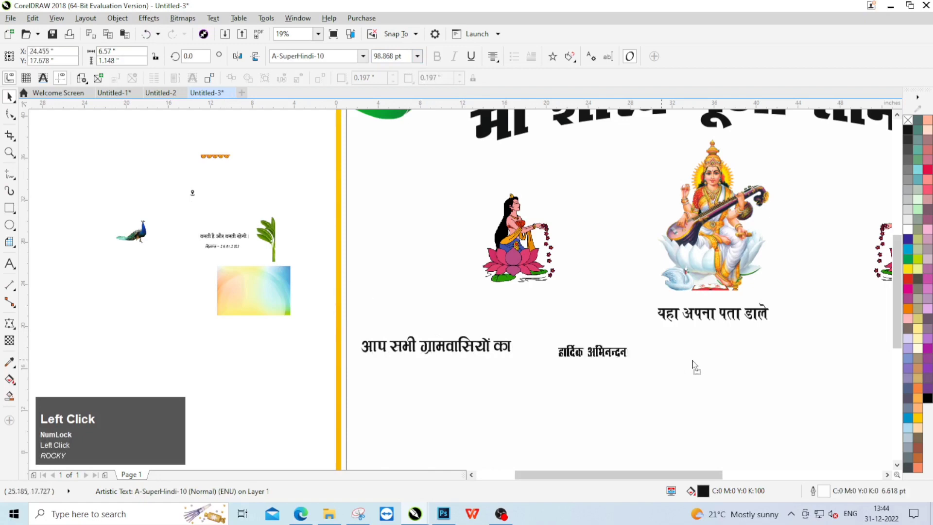
scroll(583, 355, up, 1)
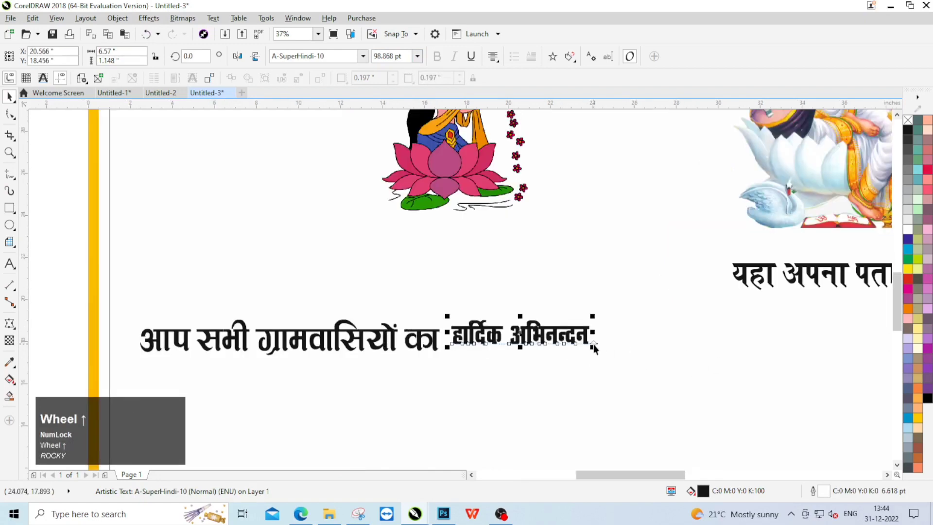
drag(593, 348, 801, 394)
mouse_move(667, 343)
mouse_down()
mouse_move(664, 333)
mouse_move(674, 335)
mouse_up()
scroll(699, 346, down, 2)
scroll(752, 358, up, 2)
drag(749, 356, 738, 356)
mouse_move(630, 333)
mouse_down()
mouse_move(615, 333)
mouse_move(631, 335)
mouse_up()
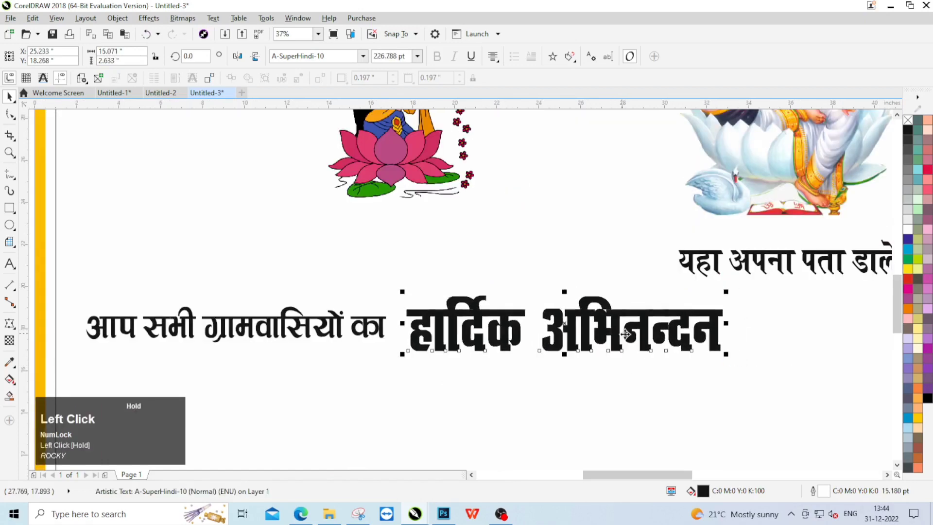
Place "करती है और करती रहेगी।" after "हार्दिक अभिनन्दन" and enlarge it to complete the greeting line.
scroll(631, 335, down, 2)
click(204, 222)
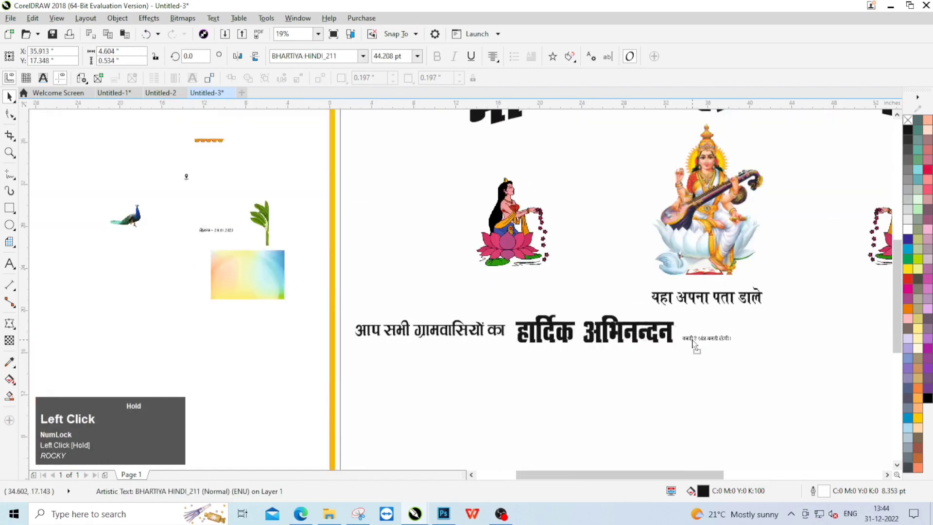
scroll(512, 301, up, 2)
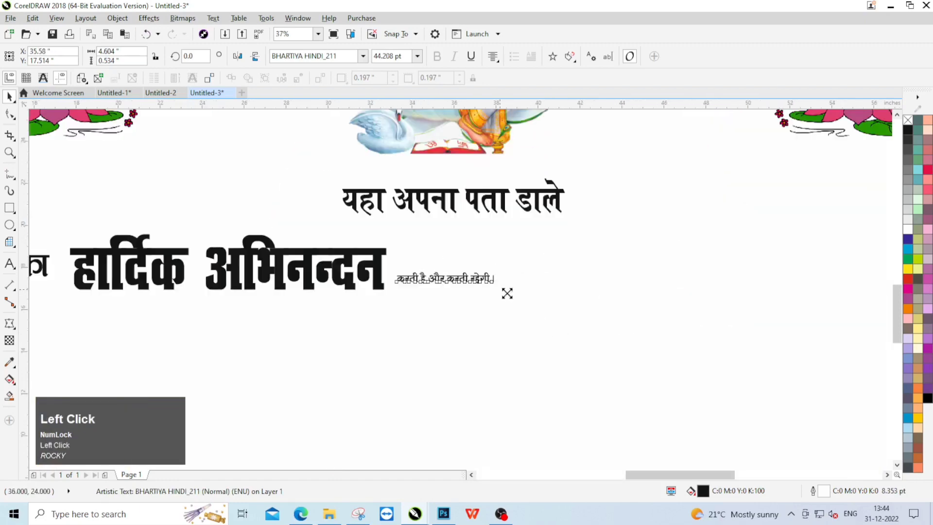
drag(506, 293, 610, 335)
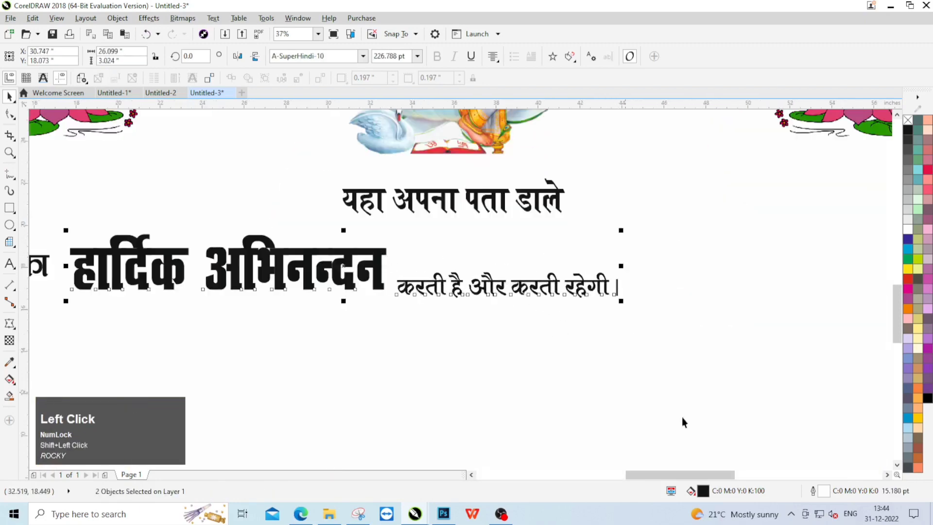
Enlarge the three greeting phrases together to about 67 in wide so they span the banner below the address line.
scroll(537, 262, down, 2)
drag(739, 312, 324, 249)
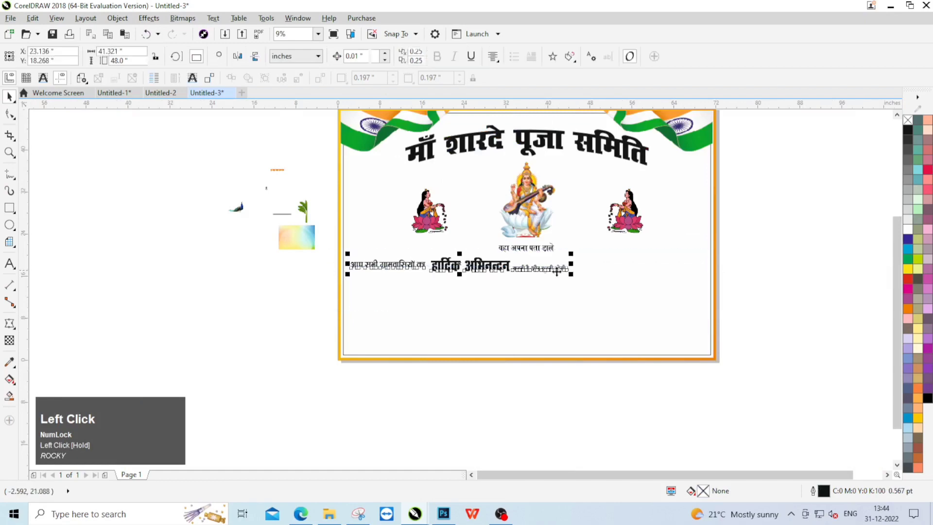
drag(572, 274, 703, 306)
scroll(583, 264, up, 1)
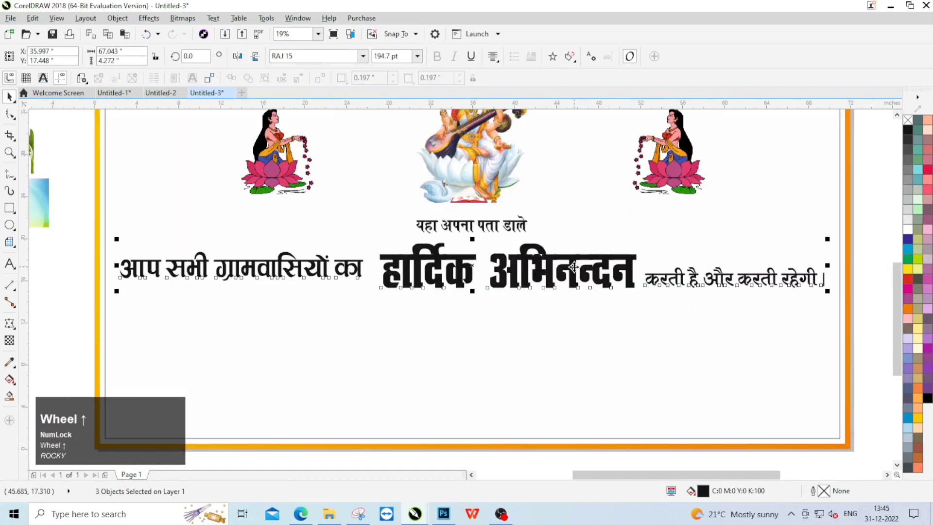
drag(573, 266, 574, 264)
scroll(546, 280, down, 1)
click(695, 309)
scroll(268, 231, up, 1)
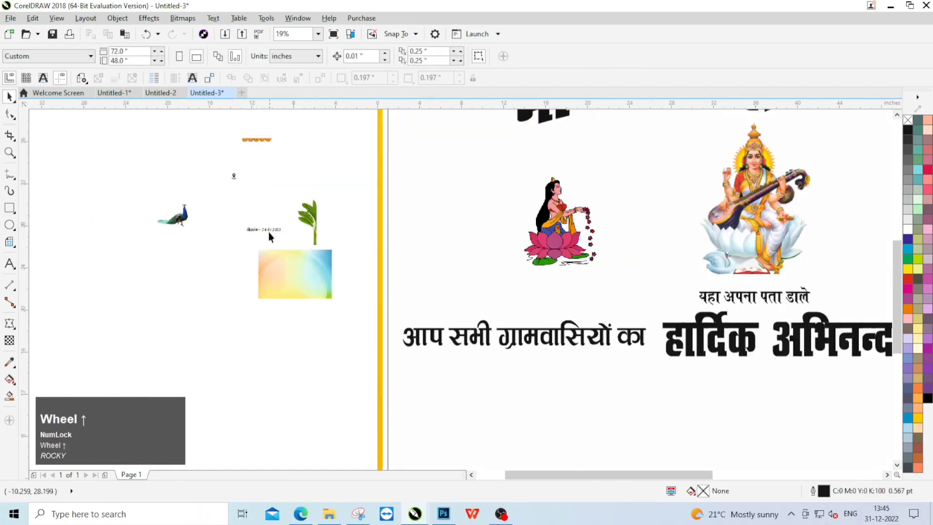
click(266, 230)
scroll(295, 191, down, 1)
click(297, 195)
scroll(302, 210, down, 1)
scroll(416, 295, up, 1)
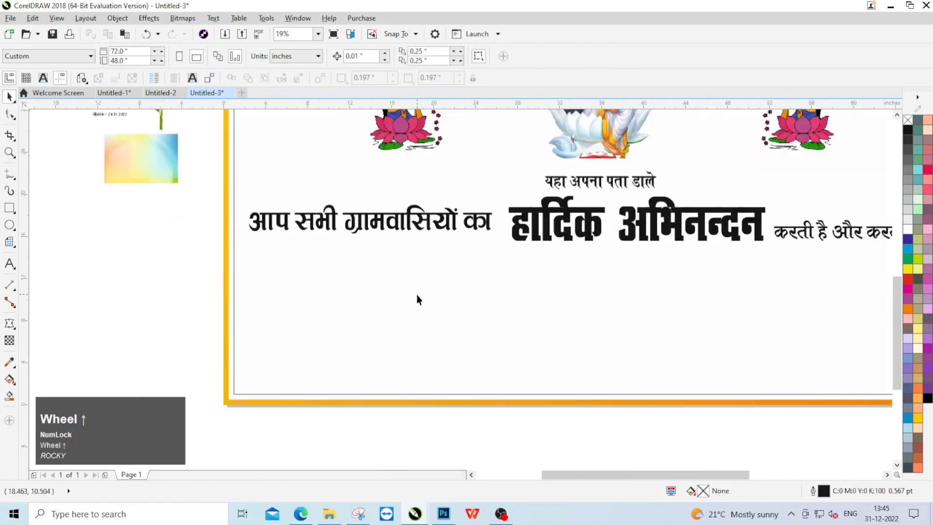
scroll(415, 295, down, 1)
click(760, 333)
scroll(709, 274, down, 1)
click(710, 272)
scroll(487, 265, up, 1)
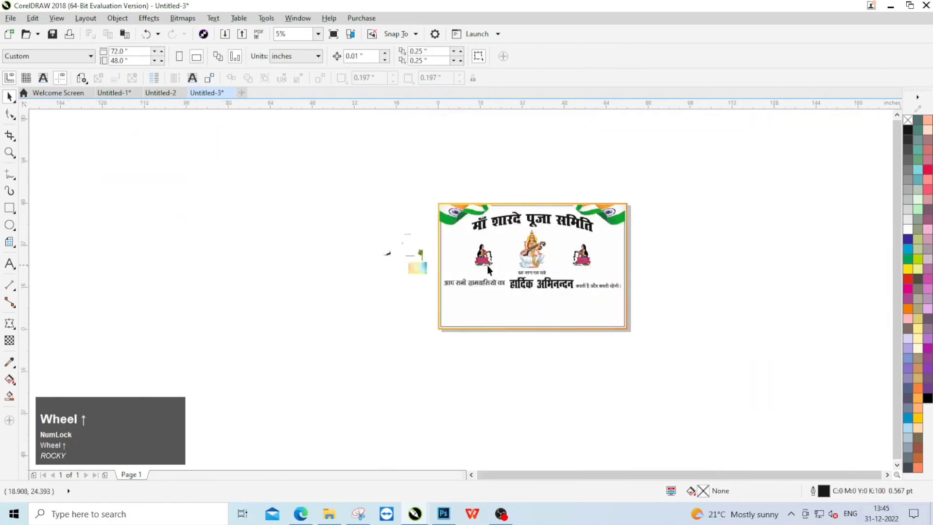
PowerClip the multicoloured background image into the banner's outer border rectangle and make it fill the whole frame.
scroll(432, 270, up, 3)
right_click(406, 267)
click(535, 208)
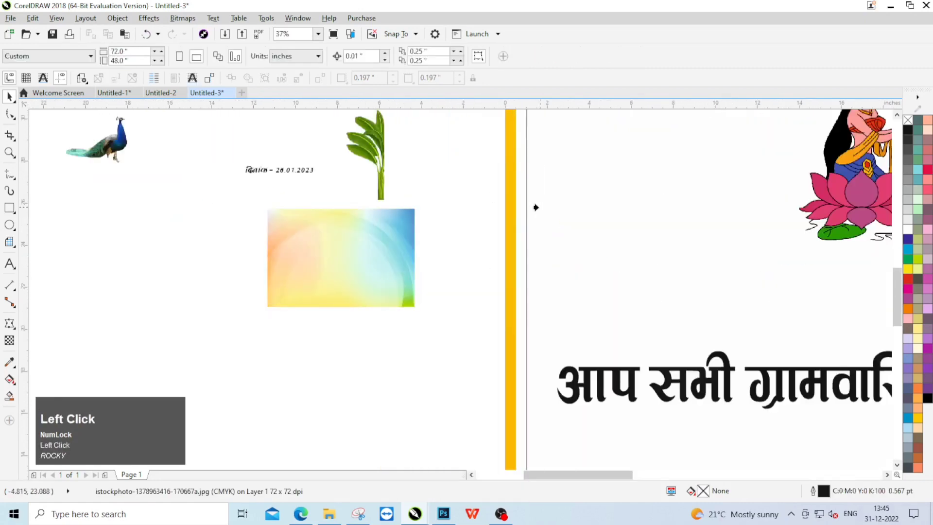
scroll(367, 223, down, 1)
scroll(369, 229, down, 1)
scroll(610, 348, up, 1)
click(613, 340)
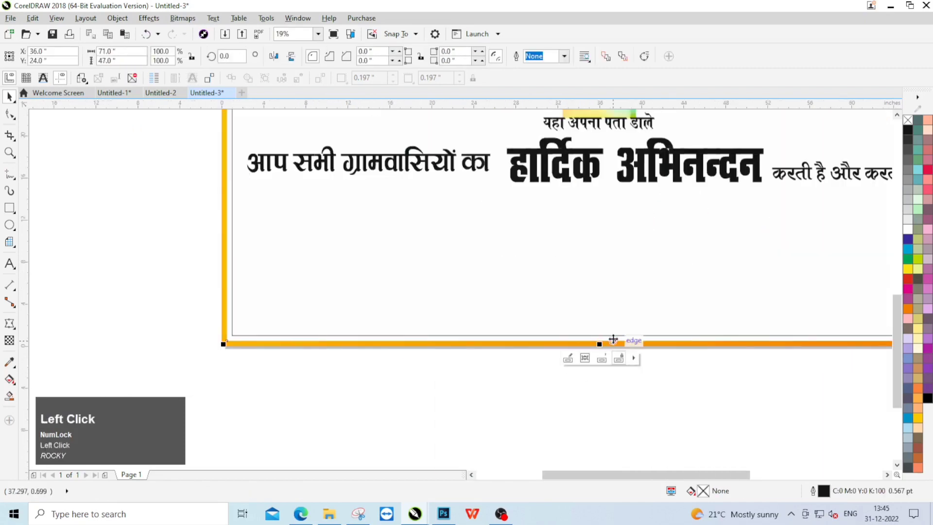
click(633, 358)
click(666, 396)
scroll(434, 290, down, 2)
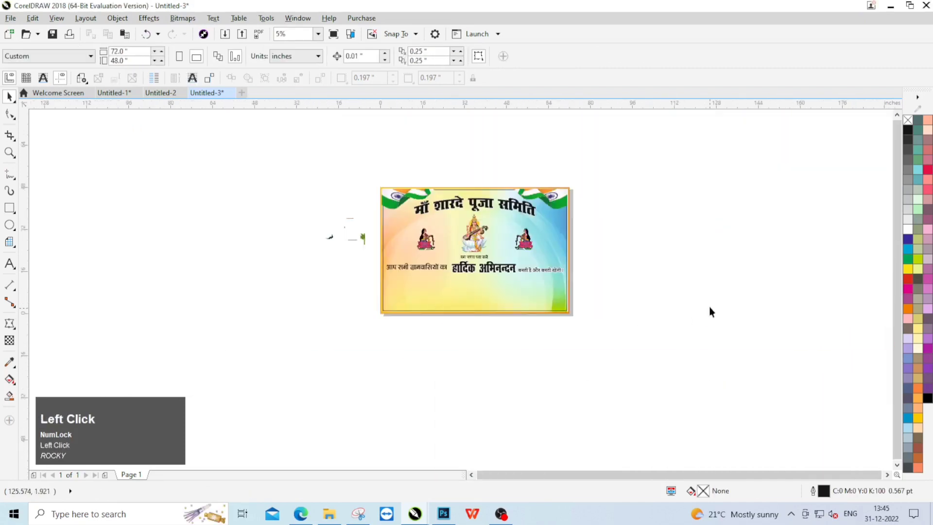
Extend the arched heading slightly downward above the Saraswati image.
scroll(486, 201, up, 2)
click(476, 208)
drag(445, 243, 443, 251)
scroll(594, 209, down, 1)
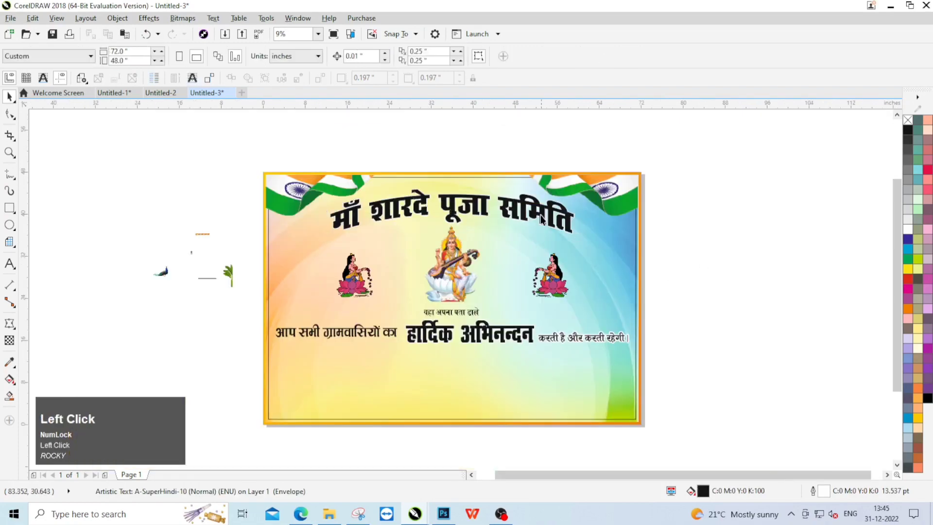
scroll(491, 224, up, 1)
scroll(503, 224, down, 1)
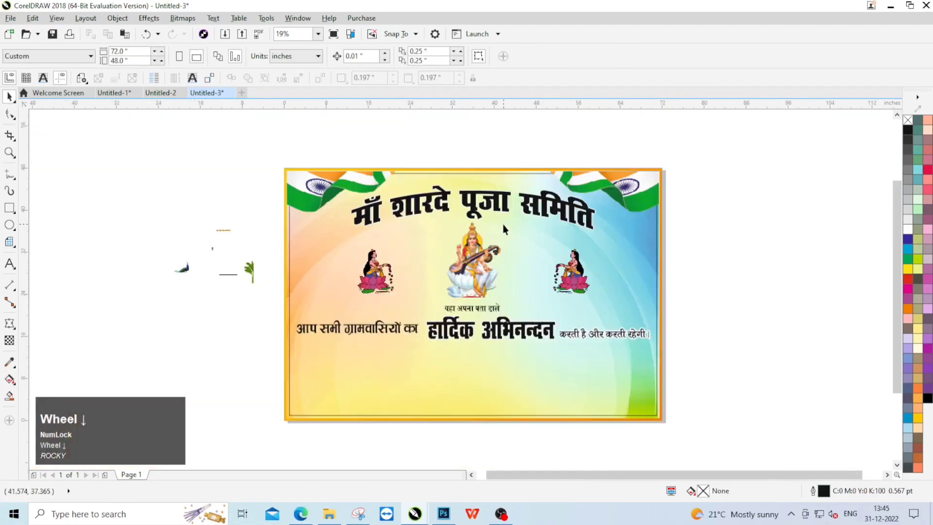
Create a rectangle around the address line, about 14.9 × 2.1 in, with its lower-right corner rounded to 1 in.
scroll(449, 339, up, 1)
click(489, 277)
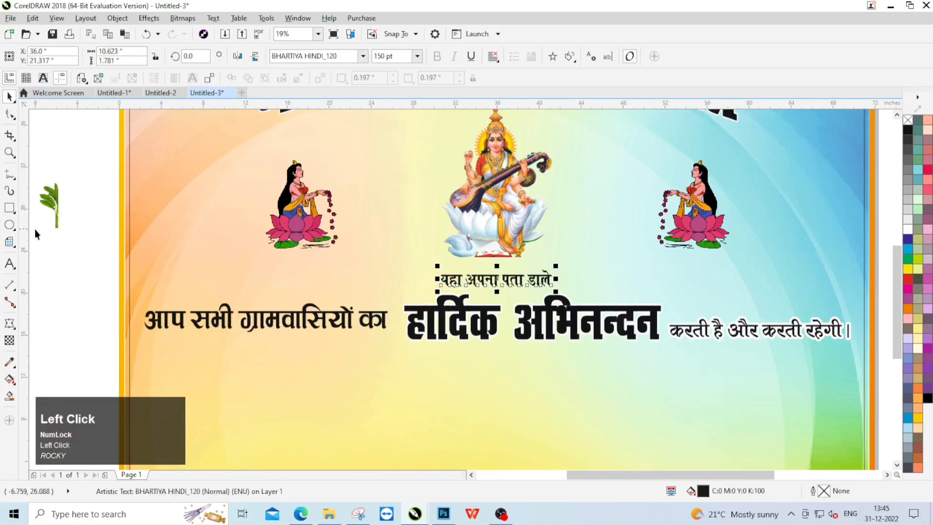
shift+double_click(11, 210)
key(ctrl+space)
scroll(549, 277, up, 1)
shift+drag(559, 280, 594, 280)
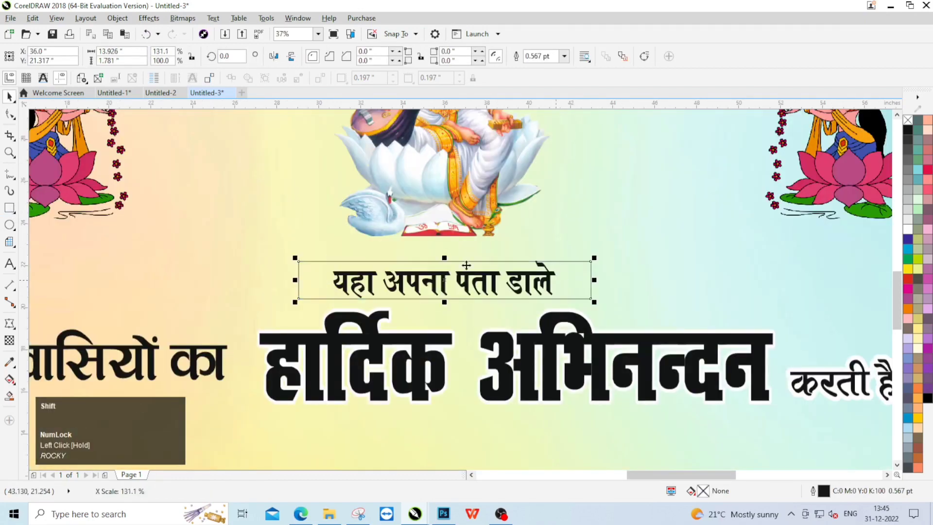
scroll(466, 265, up, 1)
drag(466, 256, 462, 241)
scroll(481, 251, down, 1)
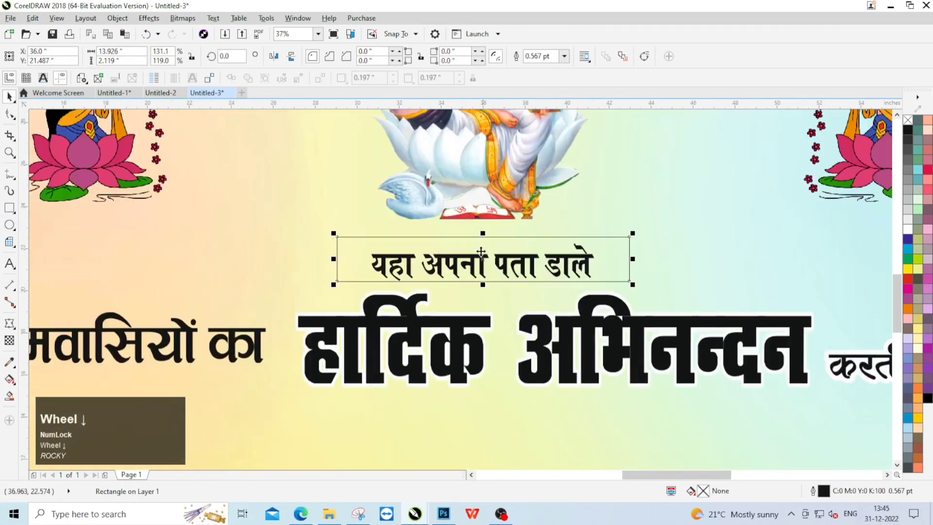
scroll(481, 251, up, 1)
drag(785, 263, 804, 260)
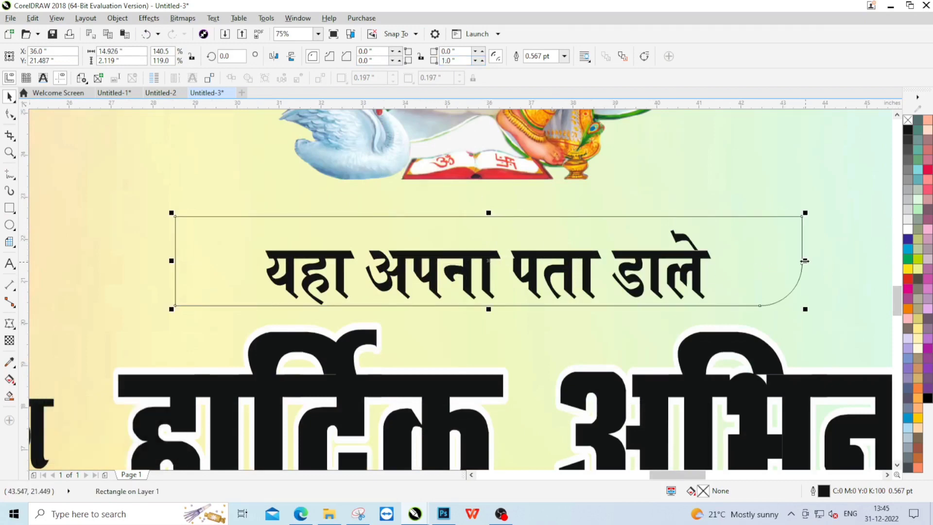
Add a copy about 1.8 in wide at the rectangle's left end and fill both shapes with green (C100 M0 Y100 K0).
drag(804, 260, 252, 256)
click(346, 255)
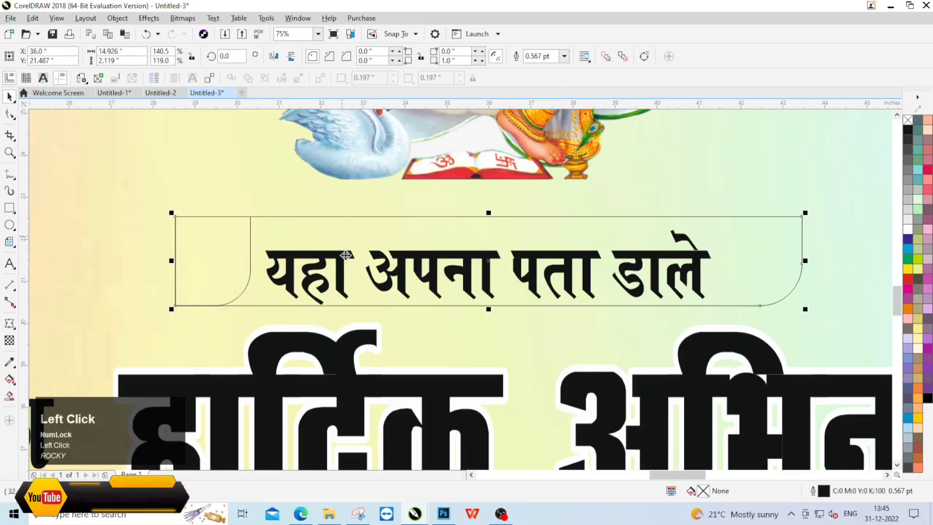
click(907, 261)
Fill the small left-end block with dark green C88 M11 Y99 K47 and remove its outline.
scroll(495, 233, down, 1)
click(361, 235)
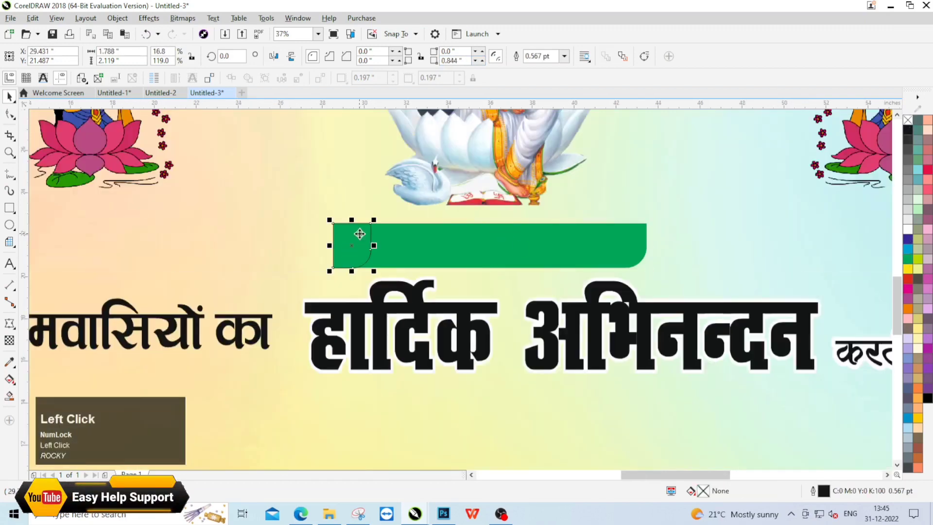
scroll(357, 245, up, 1)
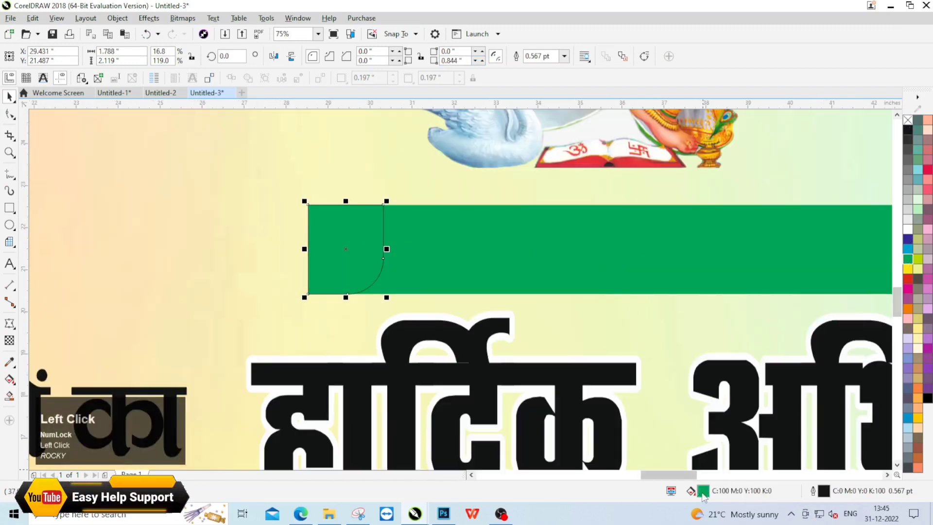
key(shift+F11)
drag(382, 255, 384, 269)
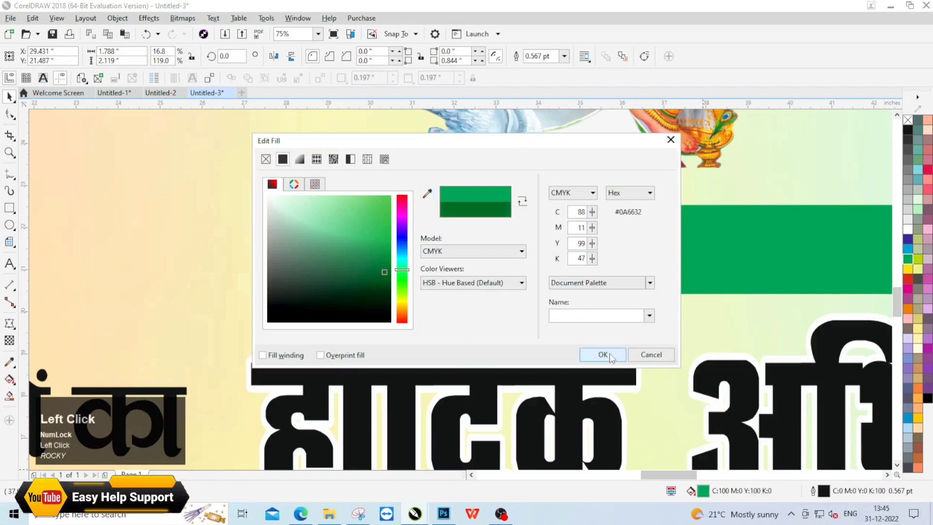
click(602, 355)
scroll(528, 317, down, 1)
right_click(917, 128)
scroll(285, 266, down, 2)
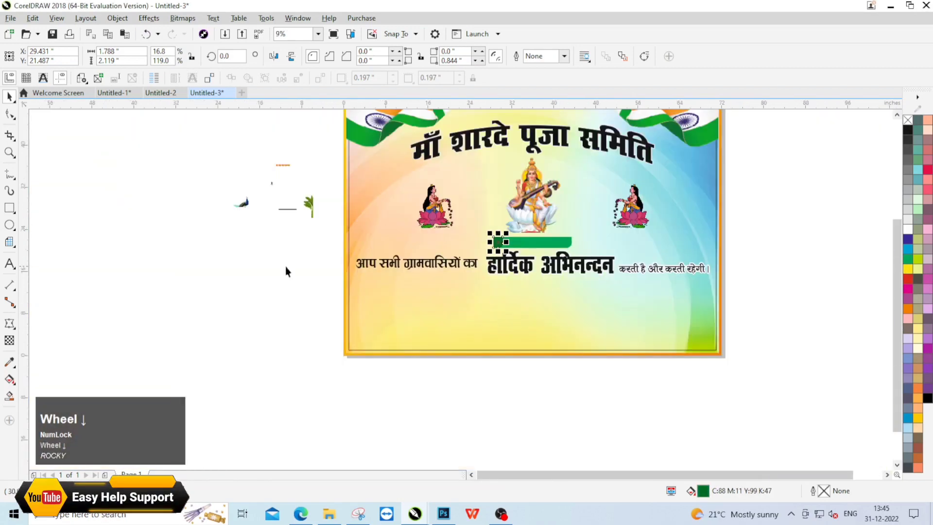
Move the location-pin icon onto the dark green block and bring it to the front of the layer.
scroll(284, 188, up, 1)
click(286, 189)
drag(285, 189, 736, 307)
scroll(736, 307, up, 2)
right_click(678, 312)
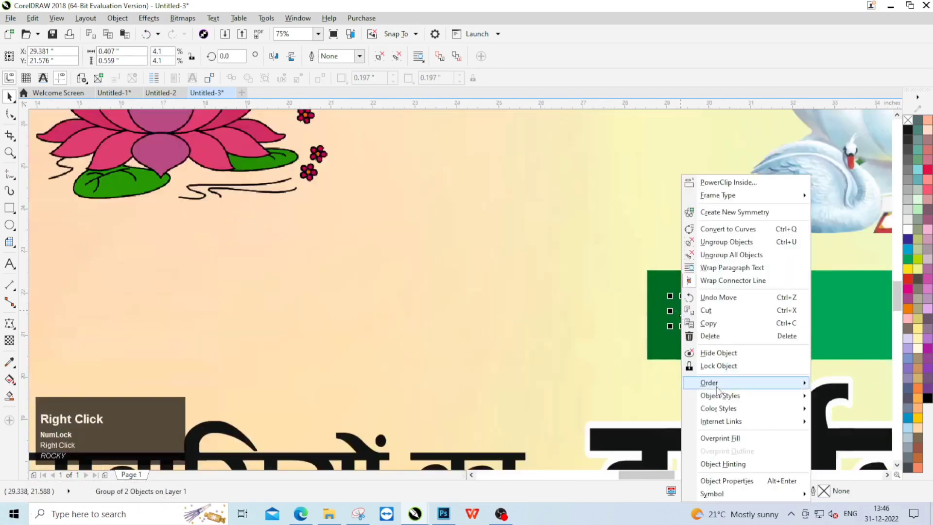
click(709, 383)
click(650, 408)
Enlarge the location pin and centre it within the dark green block.
scroll(563, 300, up, 1)
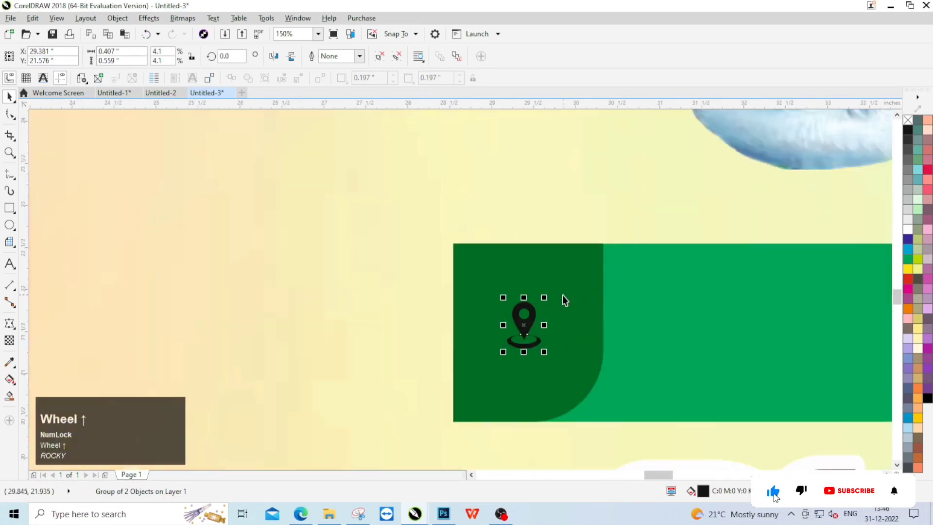
drag(547, 296, 548, 274)
shift+click(553, 260)
key(c)
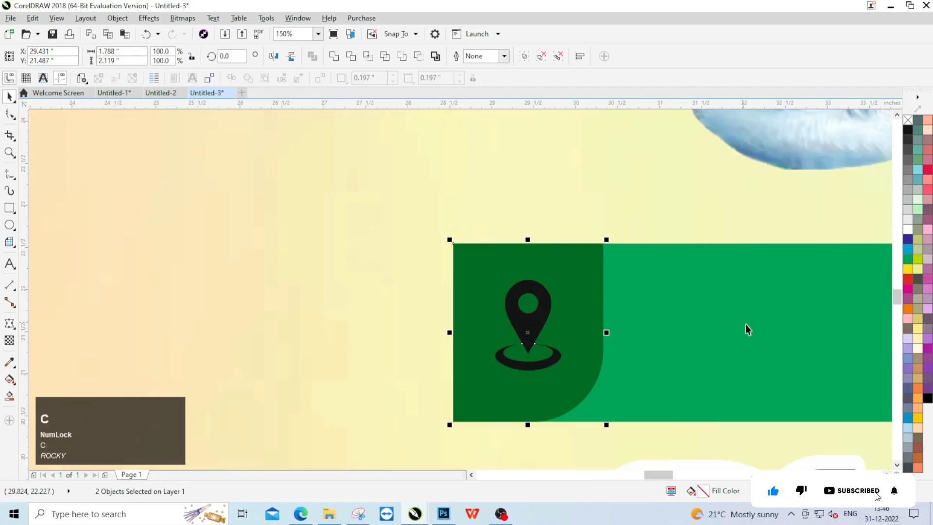
Scale the location pin to about 0.88 × 1.2 in, shift it slightly left and fill it with white.
scroll(361, 245, down, 2)
scroll(361, 244, down, 1)
scroll(381, 258, up, 3)
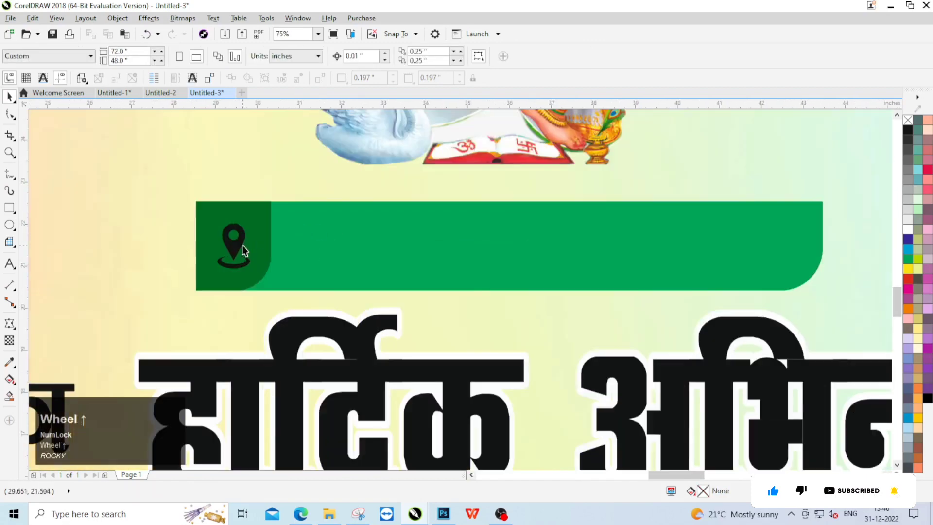
click(233, 243)
drag(233, 243, 226, 238)
drag(269, 294, 270, 299)
scroll(393, 225, down, 3)
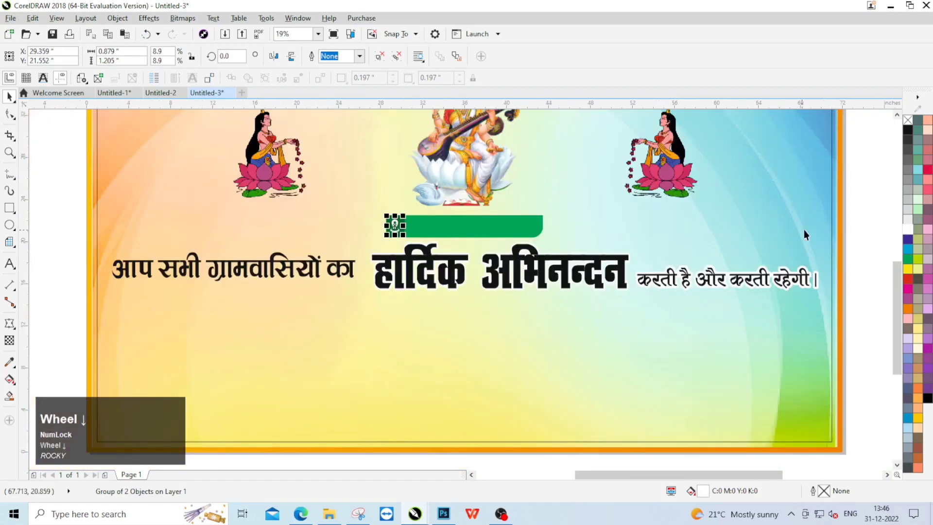
Bring the address text hidden behind the green rectangle to the front of the layer.
click(856, 205)
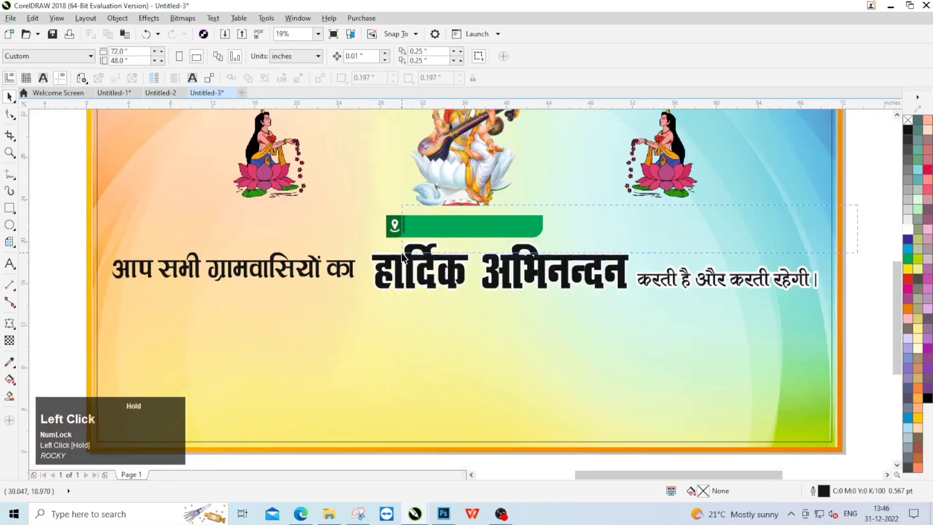
drag(402, 252, 402, 252)
right_click(465, 228)
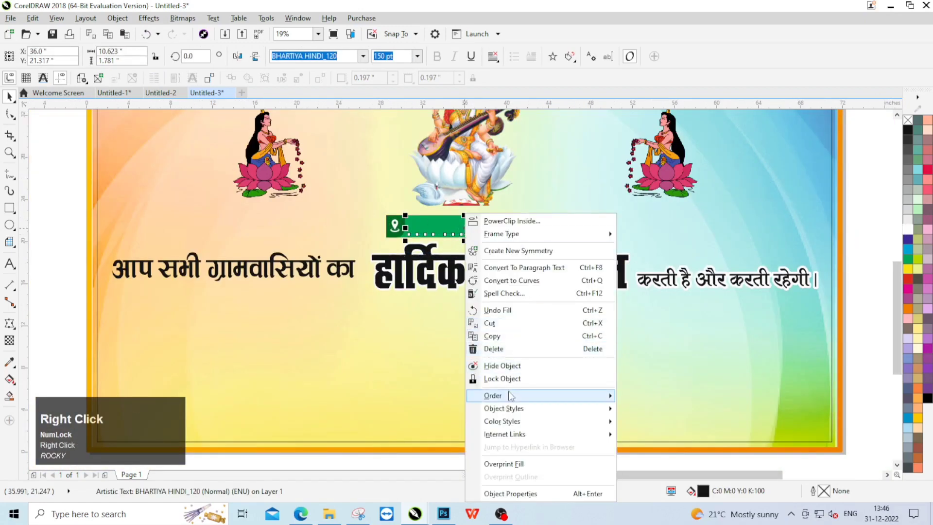
mouse_move(505, 394)
click(646, 408)
scroll(634, 333, up, 4)
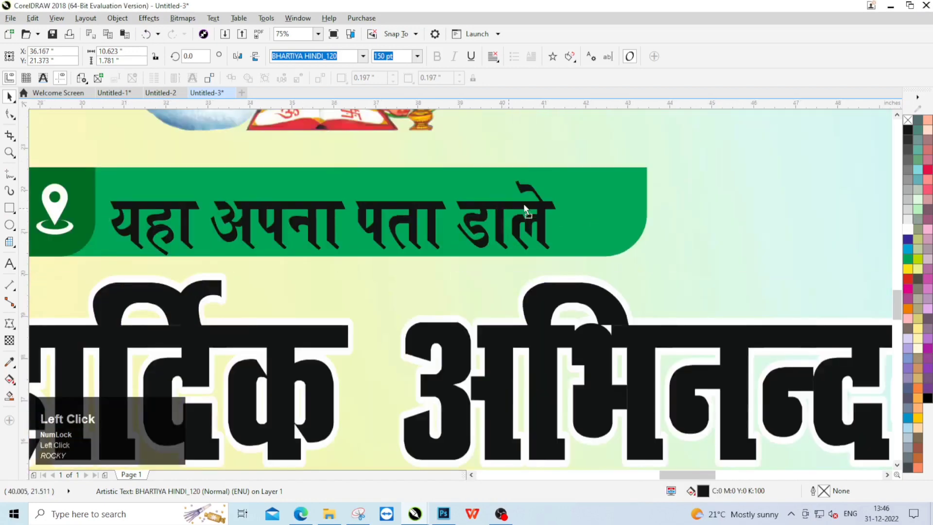
Centre the address text on the green rectangle, shift it about 0.5 in right and fill it with white.
shift+click(624, 248)
scroll(628, 268, down, 4)
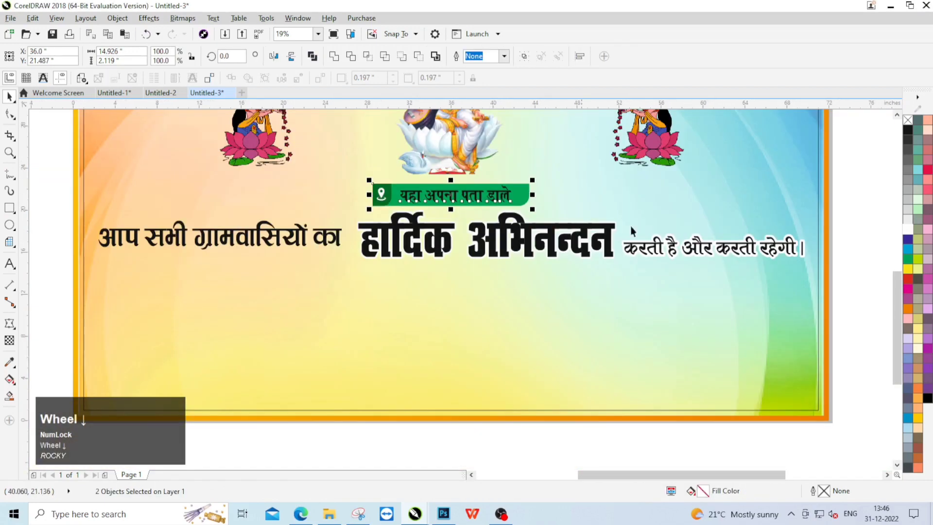
click(471, 204)
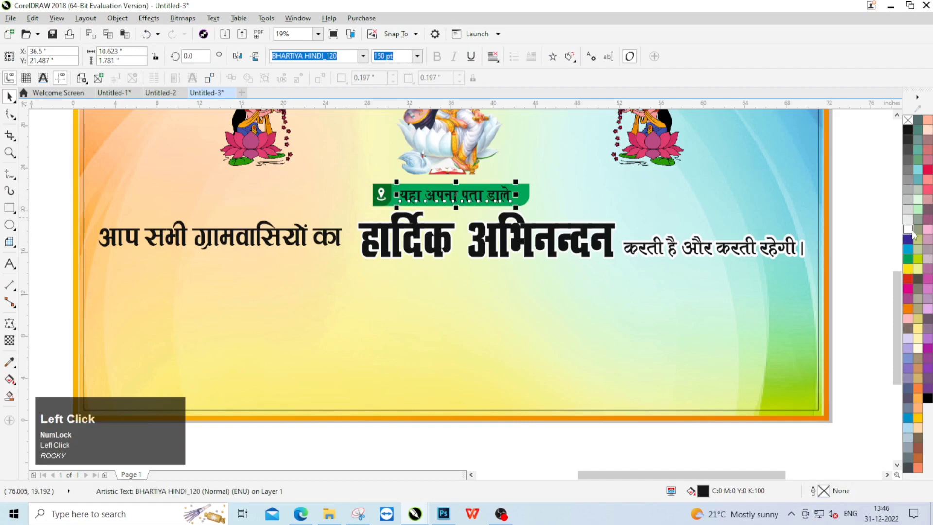
scroll(474, 231, down, 2)
click(429, 202)
scroll(428, 201, up, 2)
Enlarge the left seated-lady image to about 11.2 × 13.6 in and place a same-size copy on the right side of the Saraswati image.
click(385, 249)
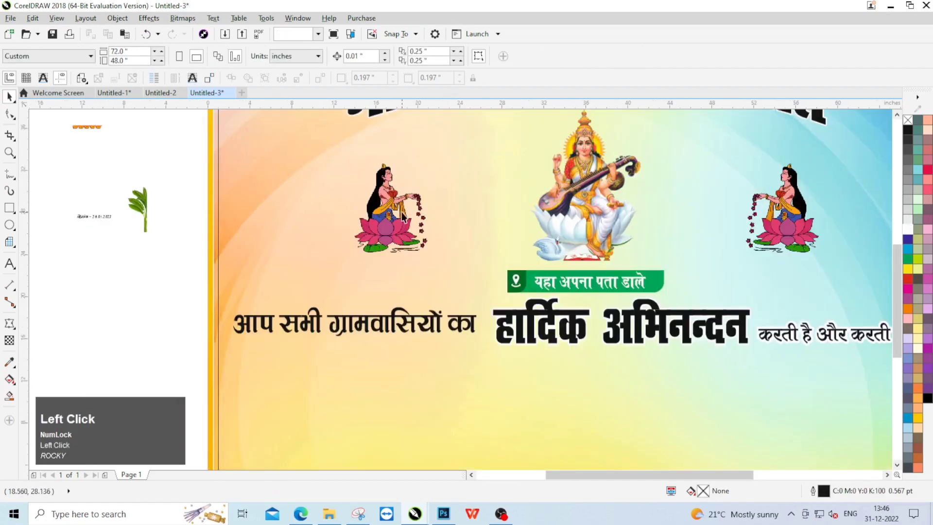
scroll(384, 250, down, 1)
drag(409, 255, 420, 268)
drag(388, 229, 579, 236)
click(581, 233)
scroll(386, 250, up, 1)
scroll(385, 250, down, 1)
drag(578, 232, 585, 232)
click(379, 232)
drag(379, 231, 371, 231)
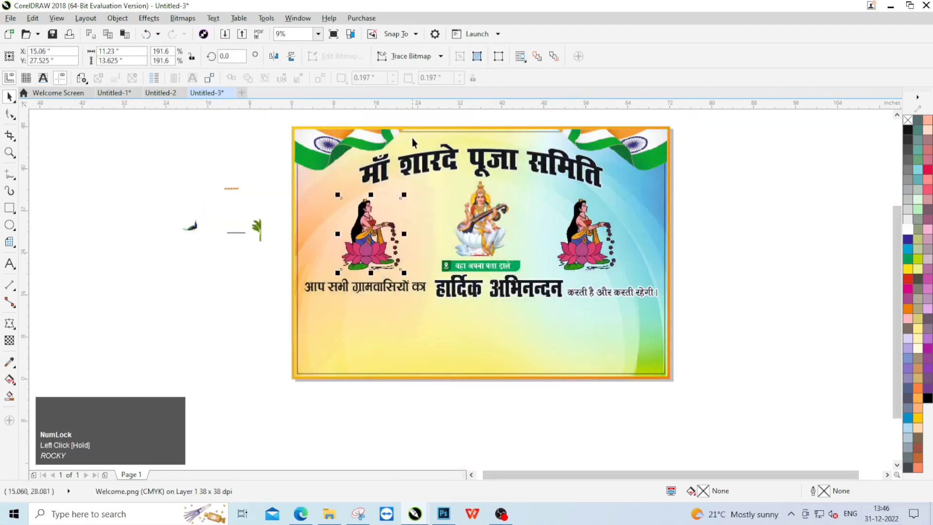
Mirror the right seated-lady image horizontally so that it faces the centre.
click(591, 241)
click(273, 58)
click(500, 244)
scroll(504, 247, up, 3)
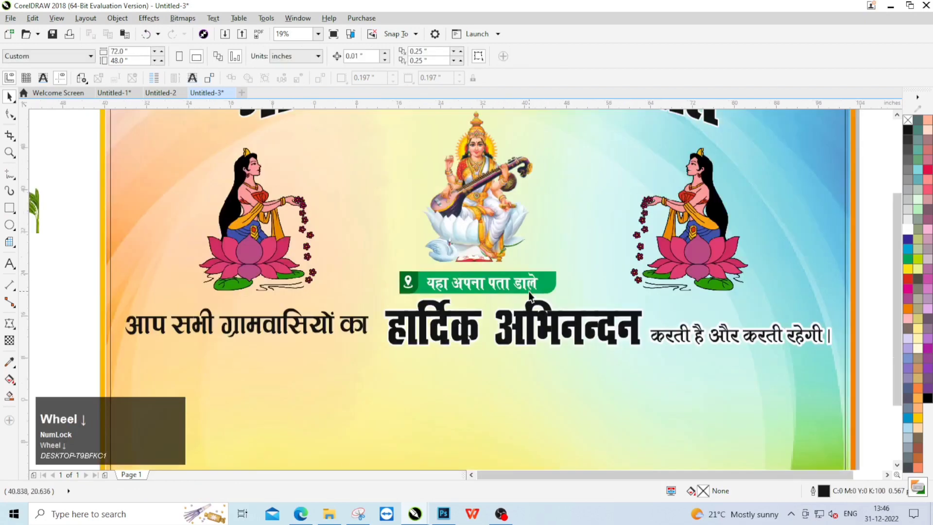
Extrude the arched heading downward to a vanishing point on Saraswati's lotus with depth 99, and remove its outline.
click(521, 165)
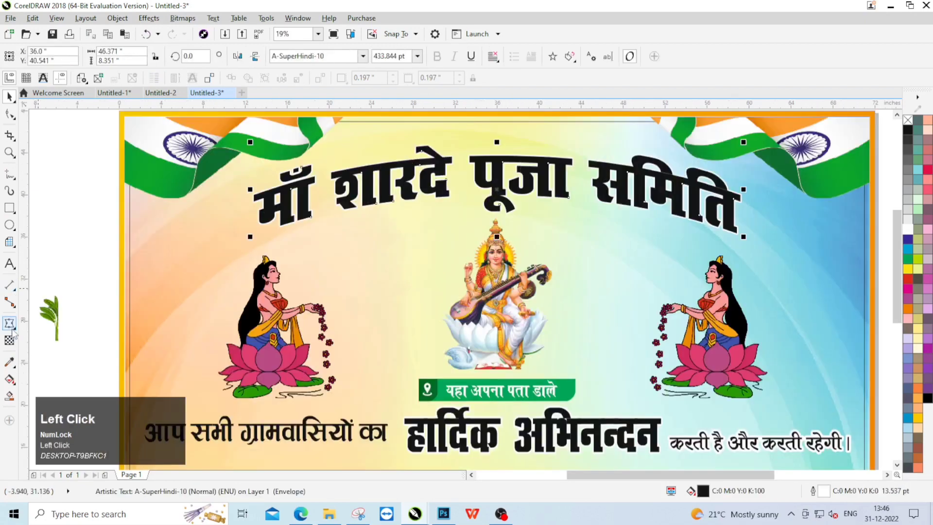
click(14, 333)
click(38, 383)
drag(496, 189, 496, 334)
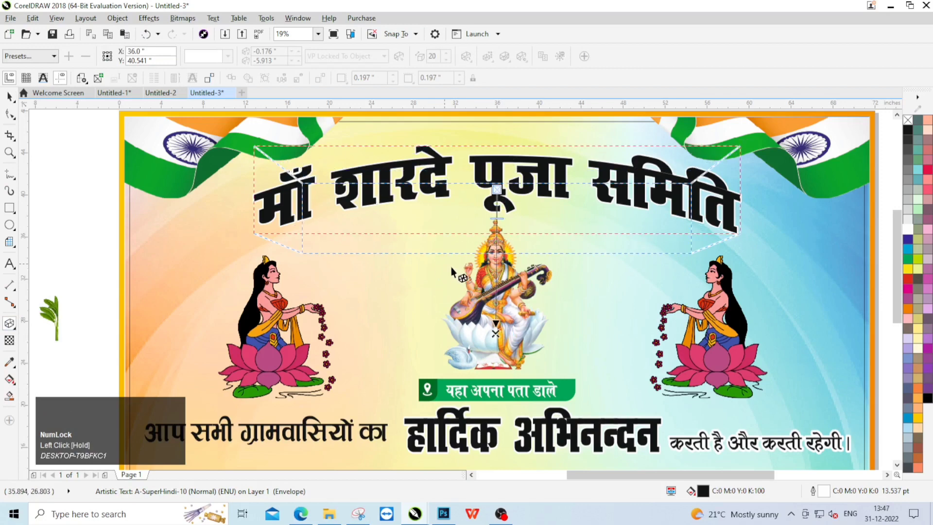
click(432, 55)
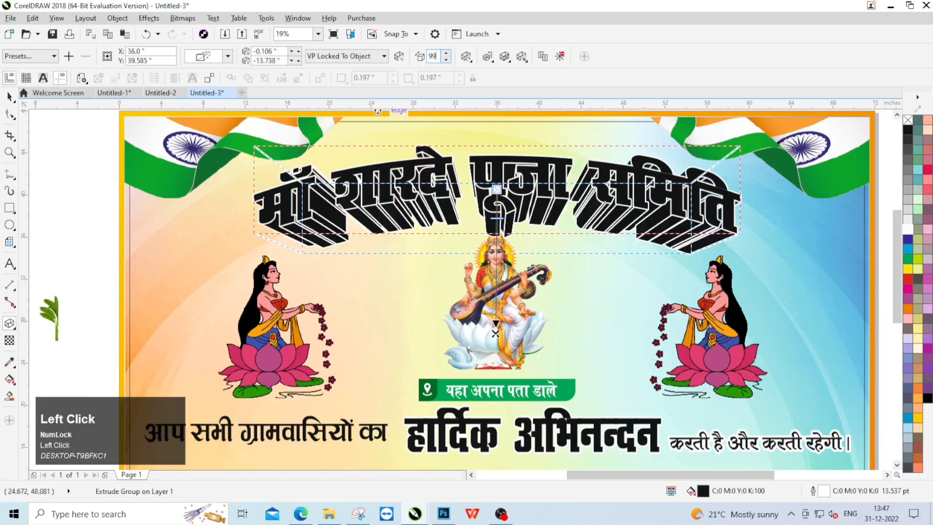
key(Return)
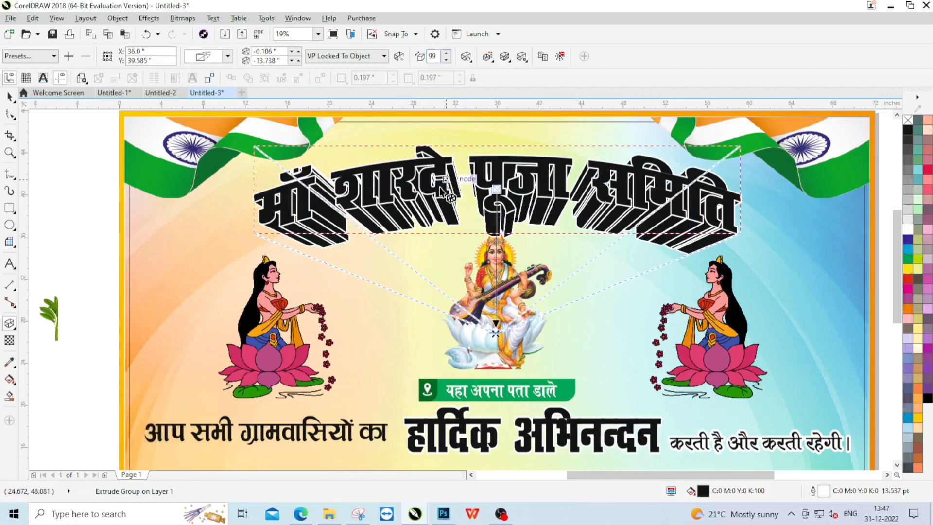
click(9, 98)
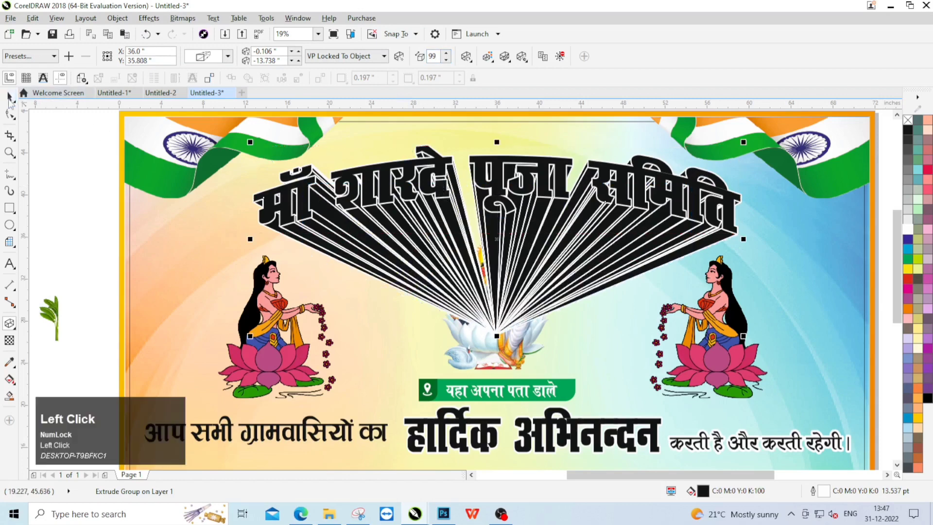
right_click(908, 120)
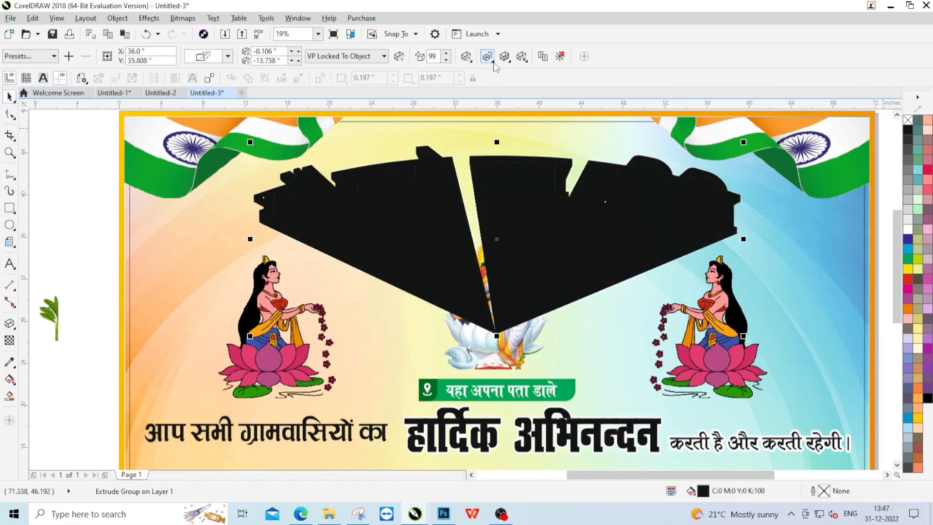
Colour-shade the heading's extrusion from orange (C0 M58 Y100 K0) to light orange.
click(488, 57)
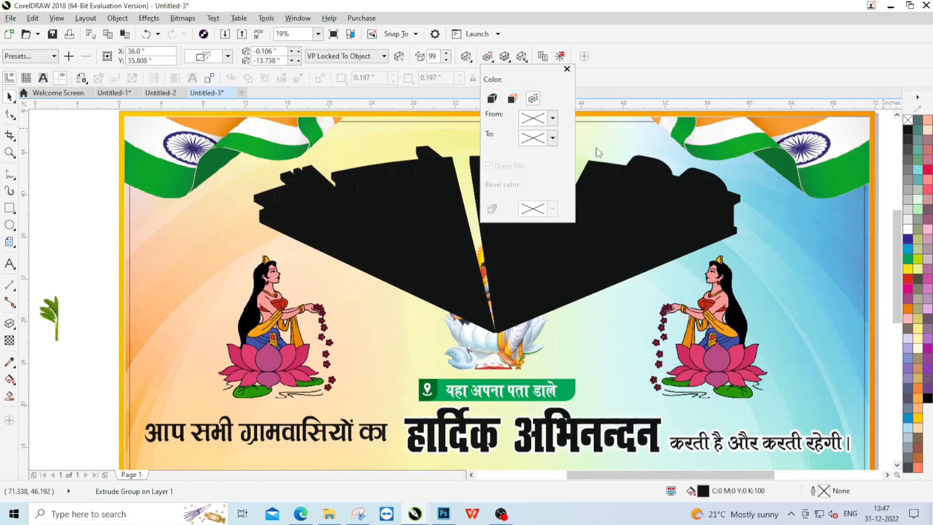
click(552, 139)
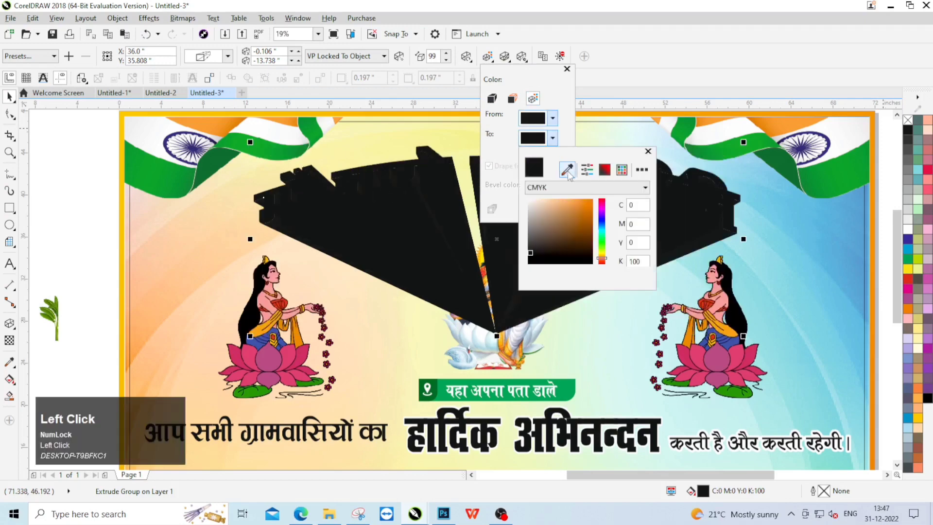
click(567, 170)
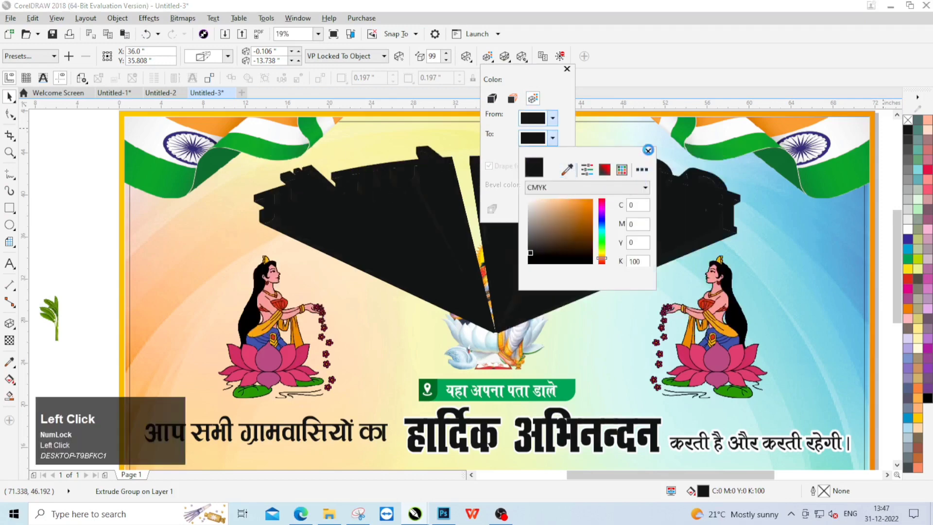
click(647, 151)
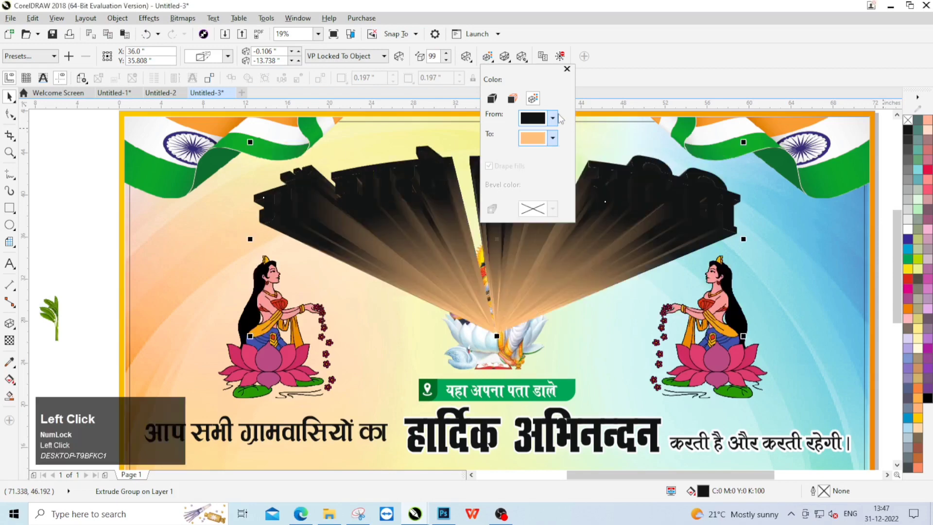
click(553, 118)
click(567, 150)
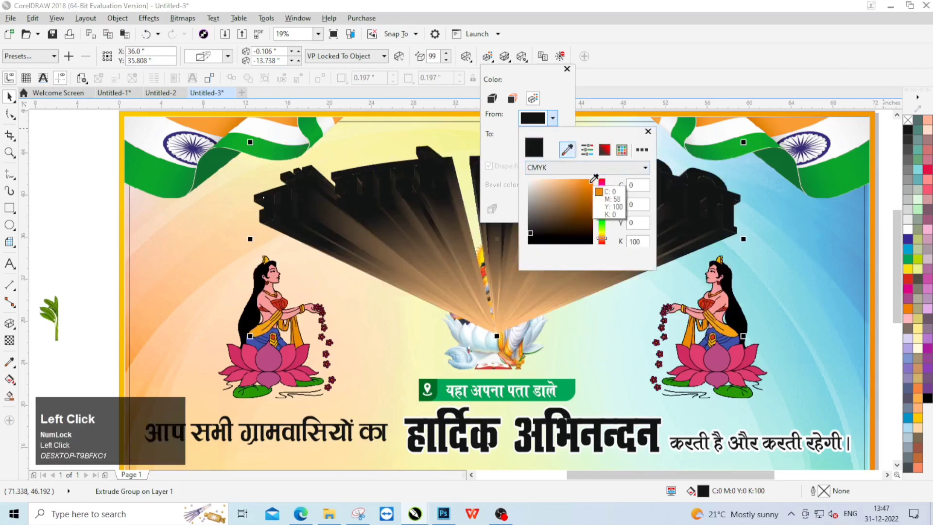
click(593, 181)
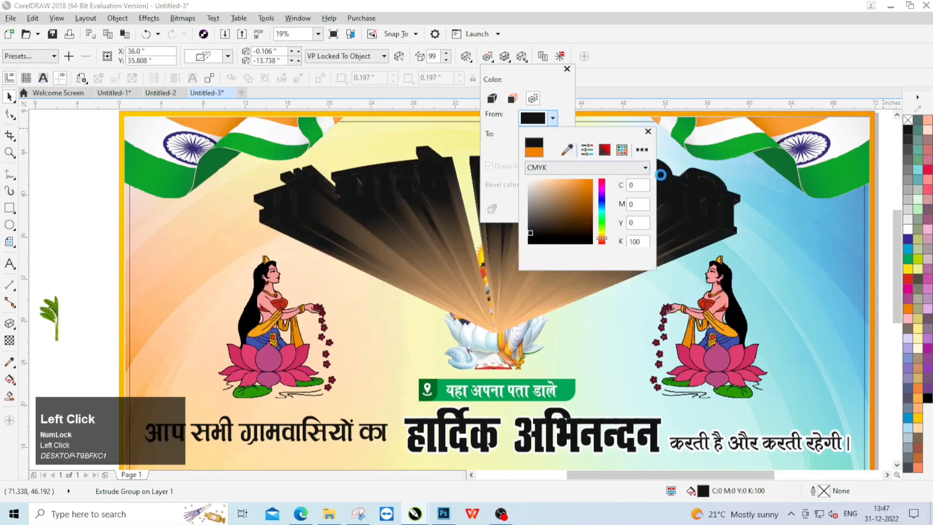
click(648, 132)
click(219, 135)
click(52, 178)
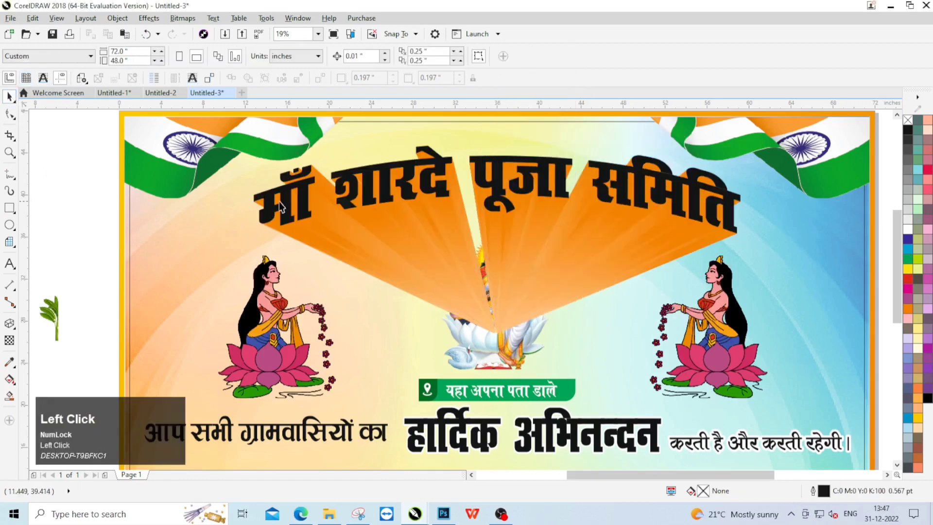
Copy the arched heading text and paste the duplicate in place.
scroll(305, 189, down, 2)
right_click(414, 183)
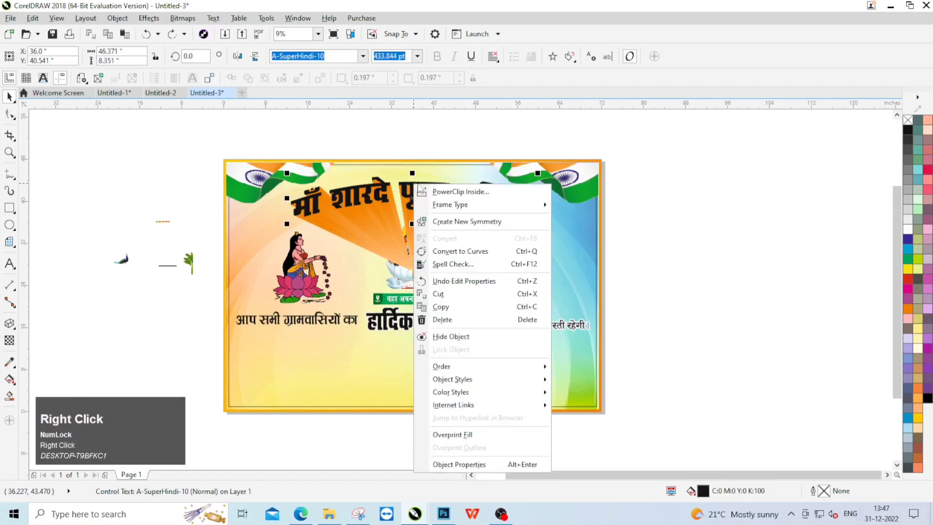
click(704, 213)
right_click(670, 186)
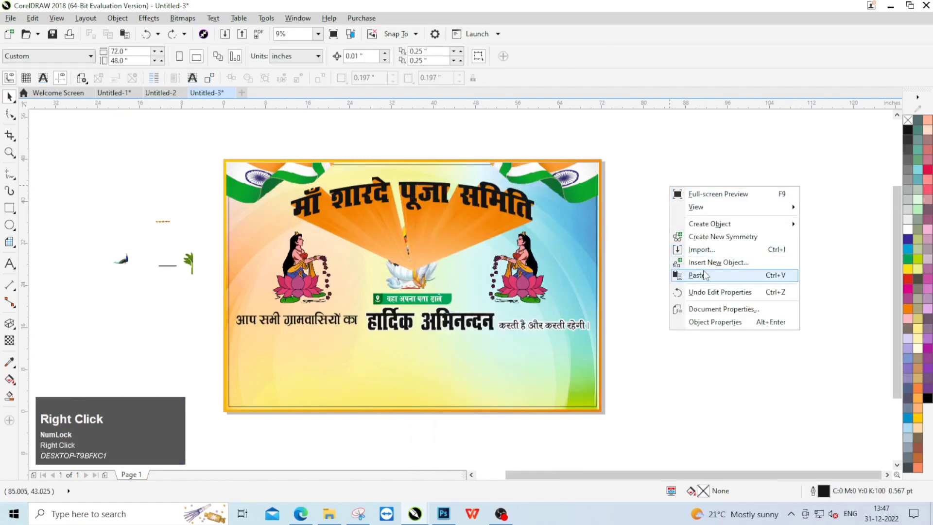
click(673, 234)
Bring the Saraswati image to the front of the layer, above the heading's extrusion.
click(415, 277)
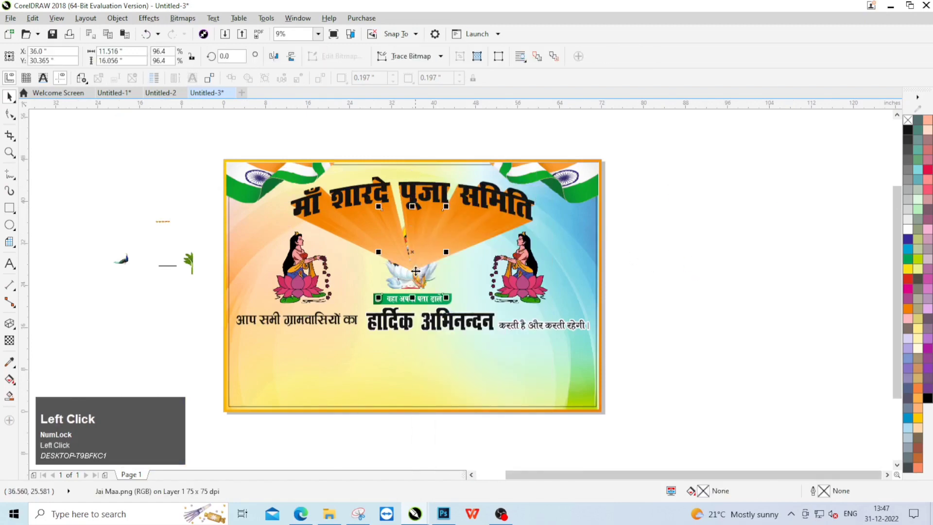
right_click(412, 252)
click(485, 383)
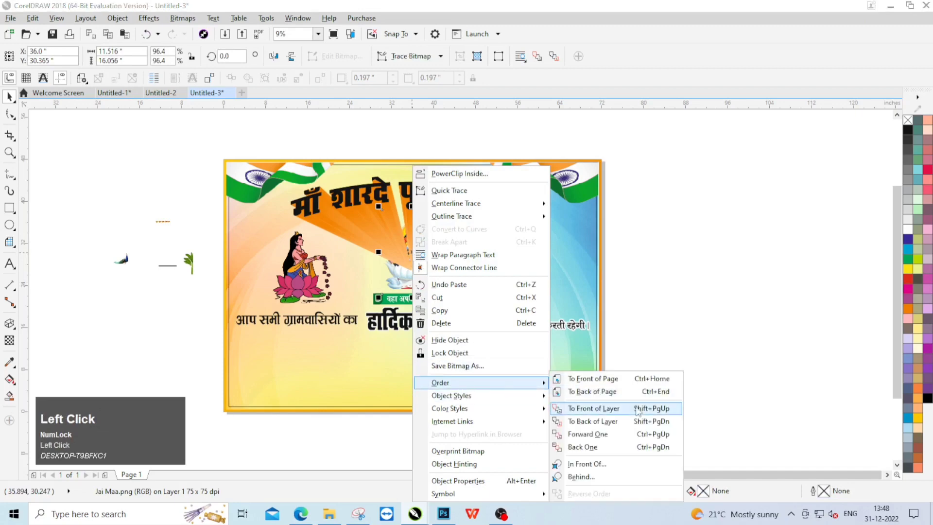
click(687, 332)
scroll(470, 270, up, 1)
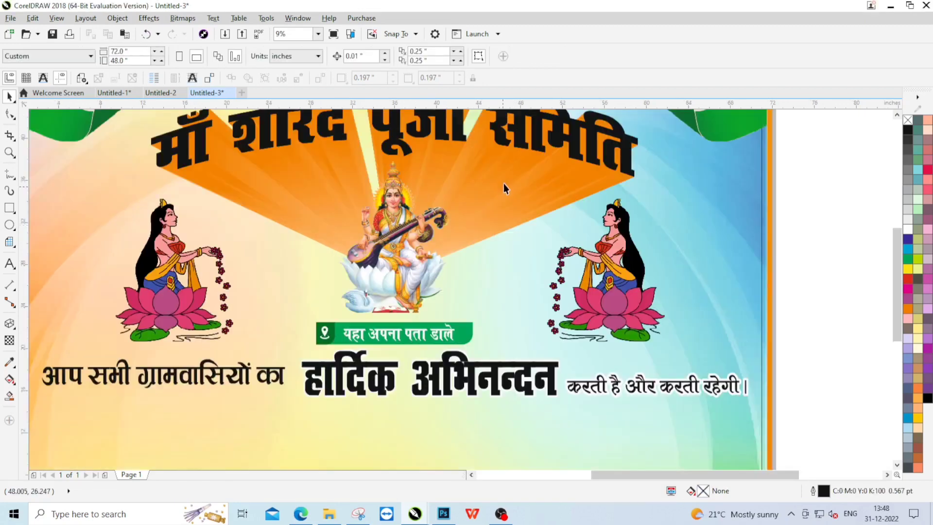
Lighten the end colour of the extrusion's shading to pale peach (C1 M7 Y13 K0).
click(523, 214)
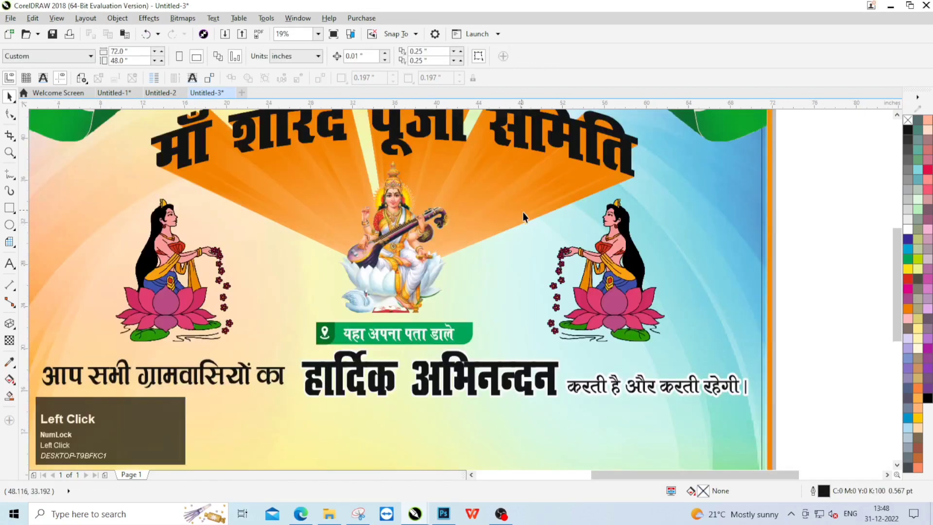
click(492, 59)
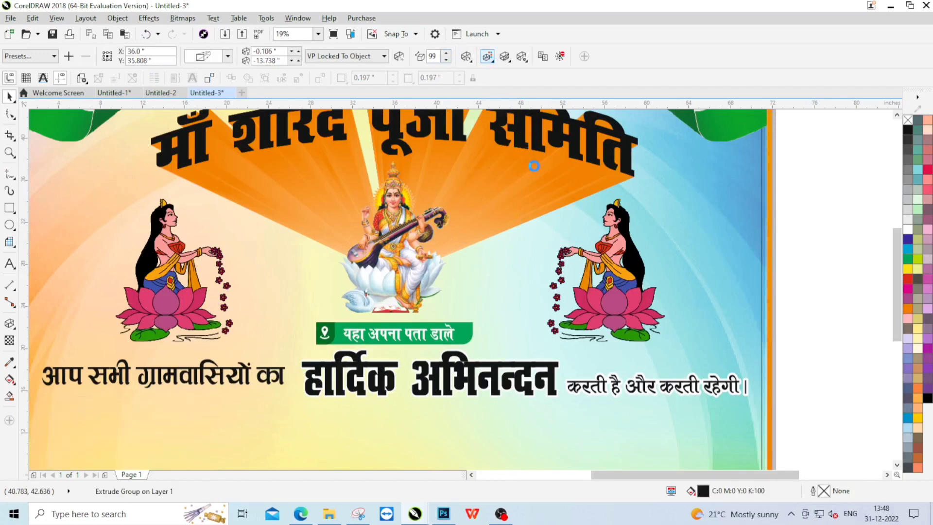
click(552, 138)
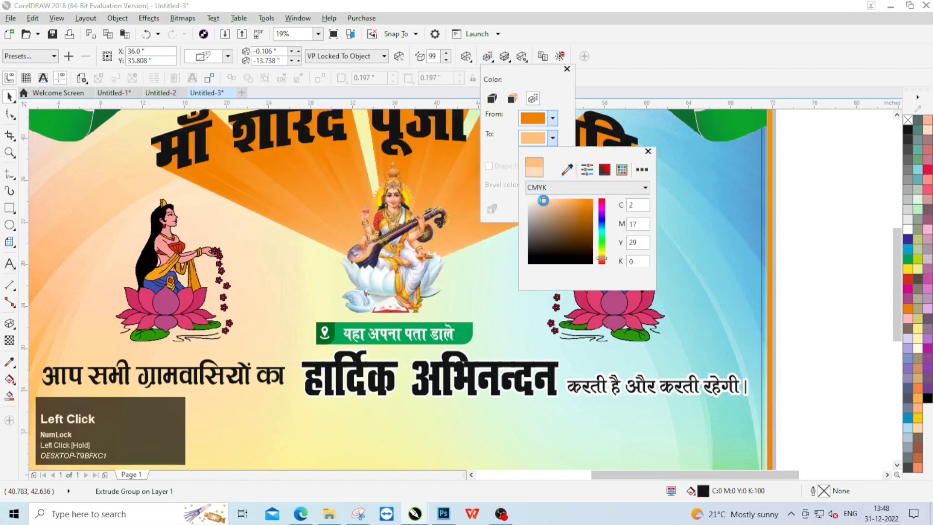
drag(543, 199, 534, 200)
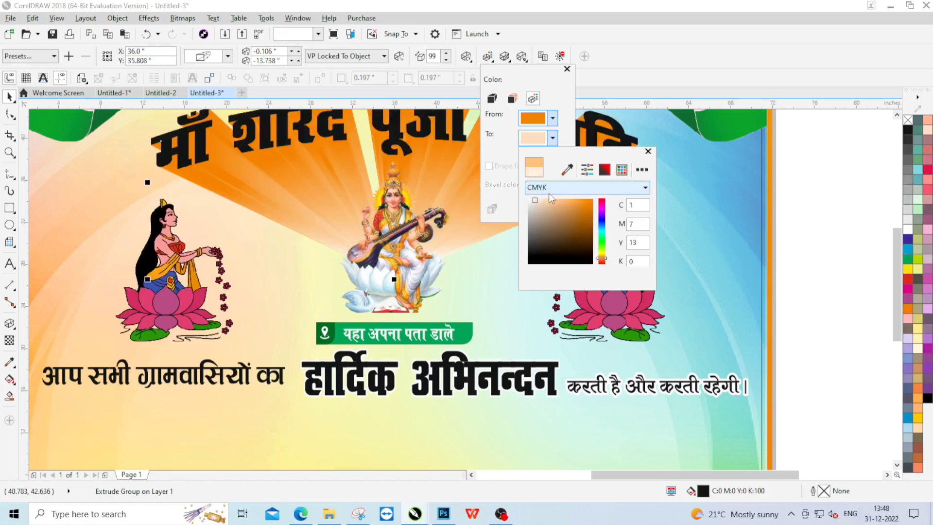
Set the end colour of the heading extrusion's shading to white (C0 M0 Y0 K0) and deselect the artwork.
drag(544, 202, 506, 202)
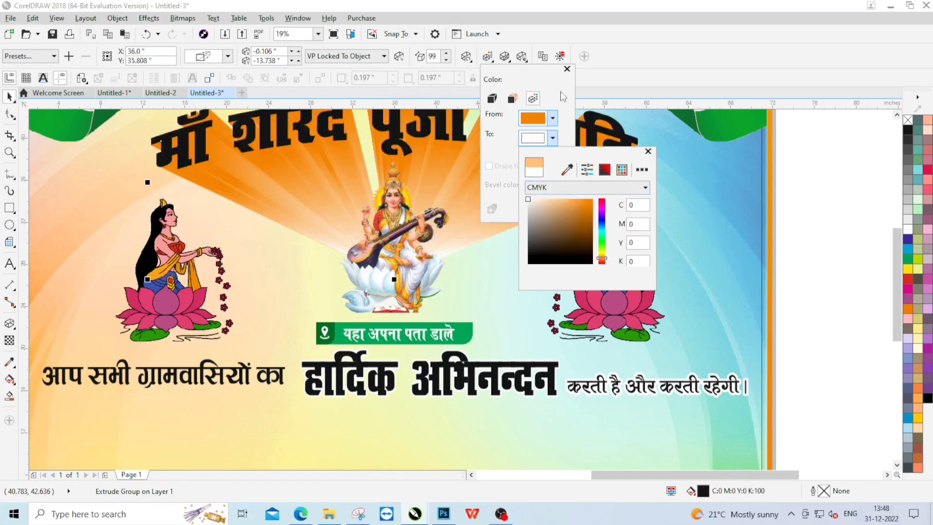
click(647, 152)
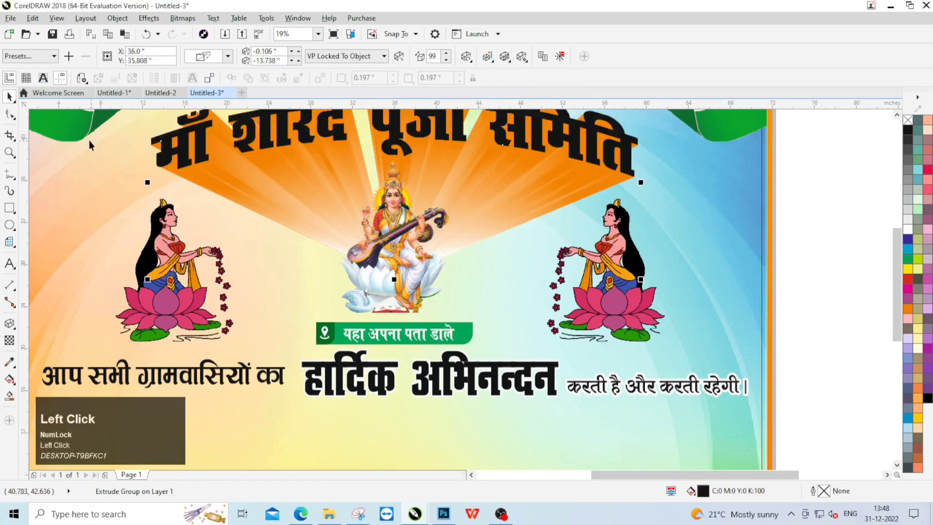
scroll(441, 230, down, 1)
click(681, 259)
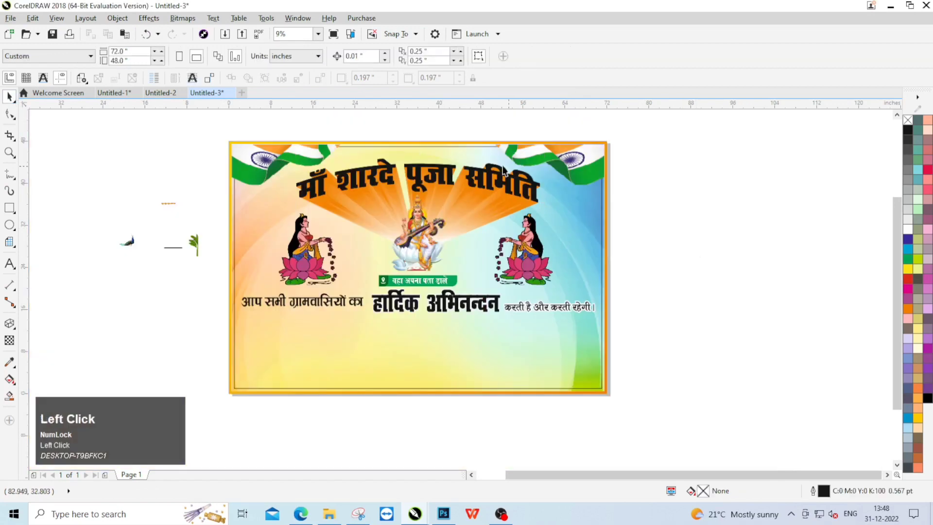
Apply an elliptical fountain fill to the arched heading text, centred on the heading and extending horizontally just past its end.
scroll(434, 170, up, 2)
click(434, 170)
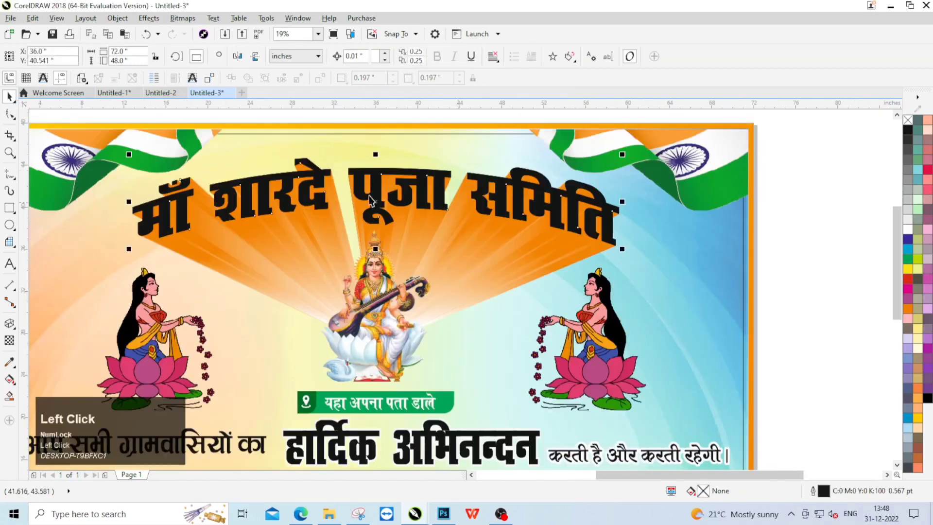
key(g)
drag(132, 228, 618, 229)
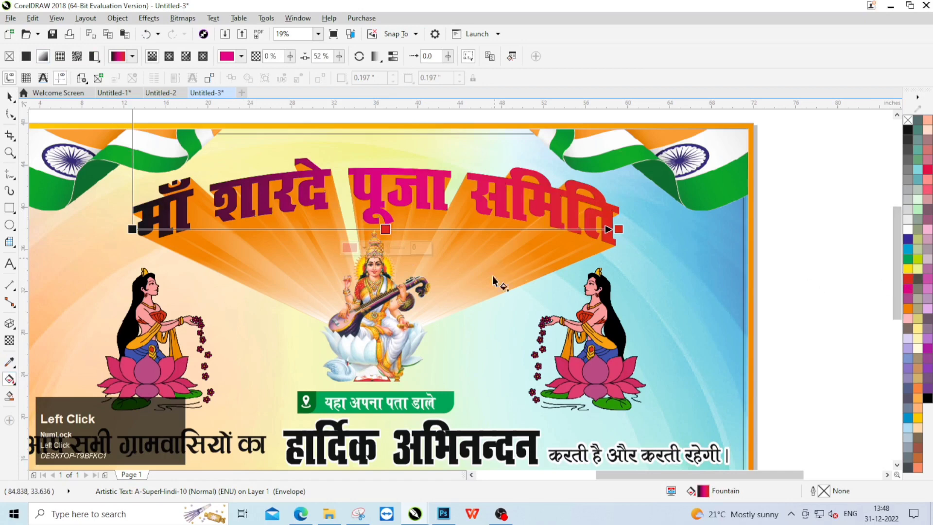
click(169, 56)
double_click(489, 229)
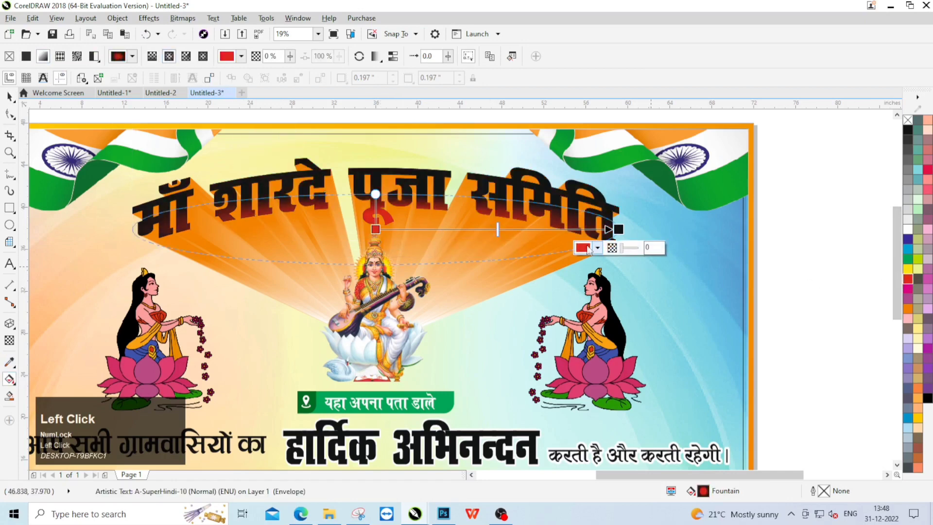
drag(375, 229, 380, 194)
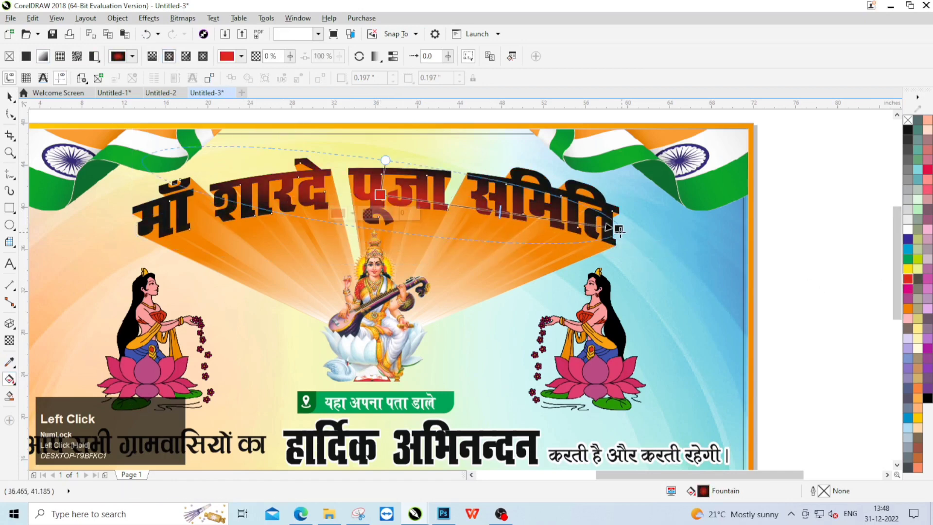
drag(617, 229, 637, 195)
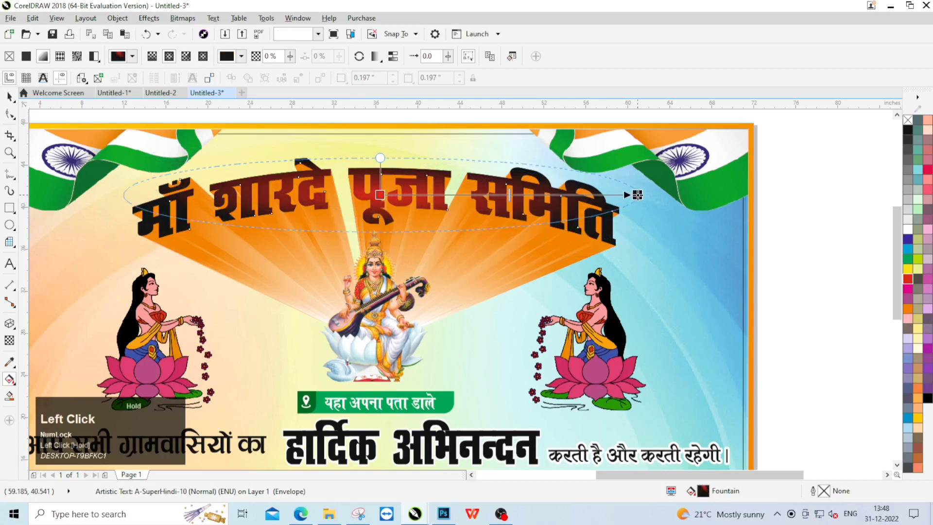
Recolour the outer end of the heading's fountain fill to dark red (C4 M100 Y100 K19).
click(907, 278)
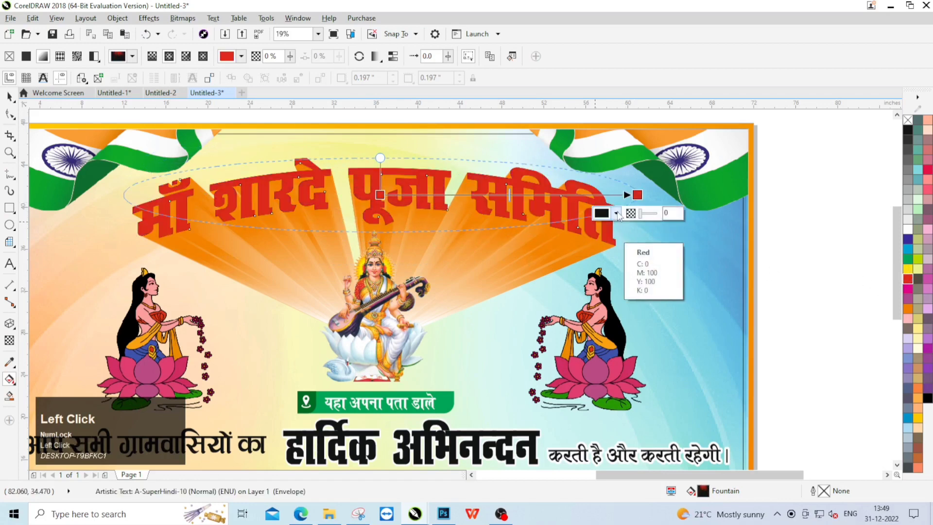
click(615, 213)
drag(659, 286, 660, 290)
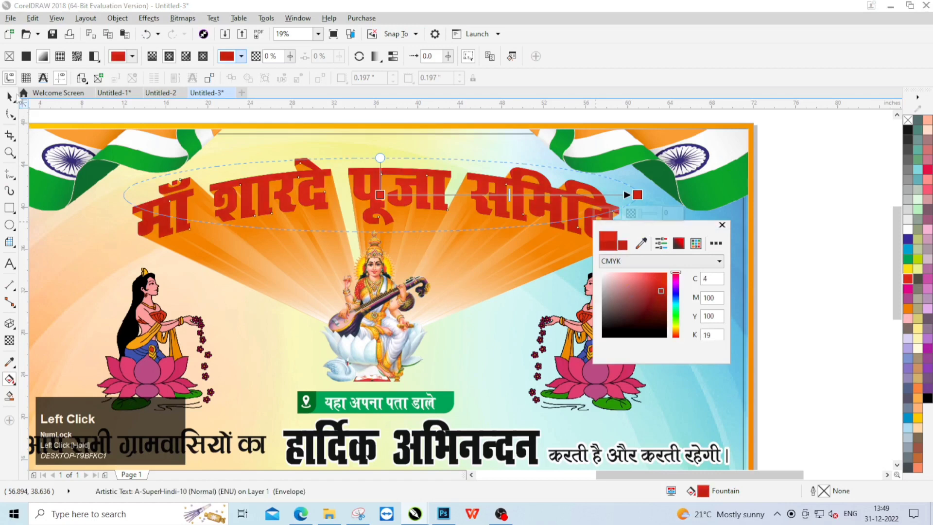
click(9, 97)
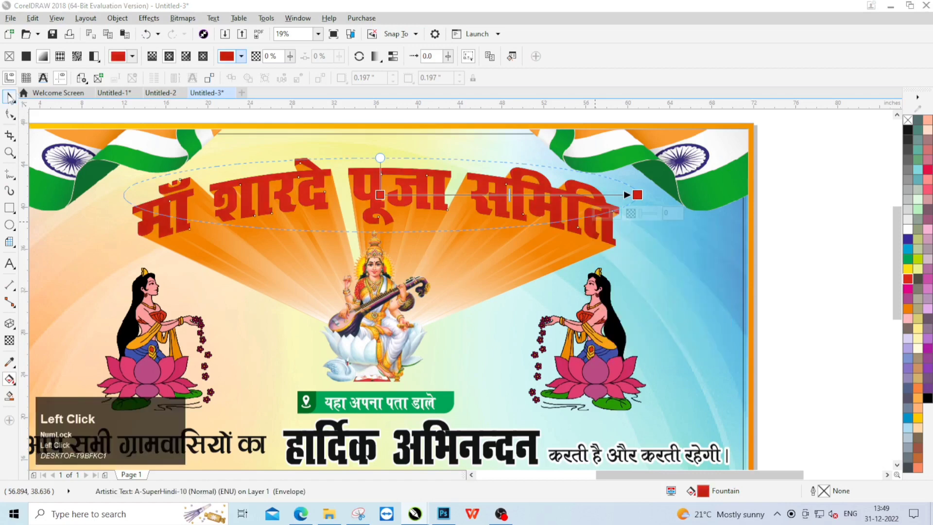
Add a 12 pt white outline to the arched heading text.
click(585, 191)
double_click(825, 491)
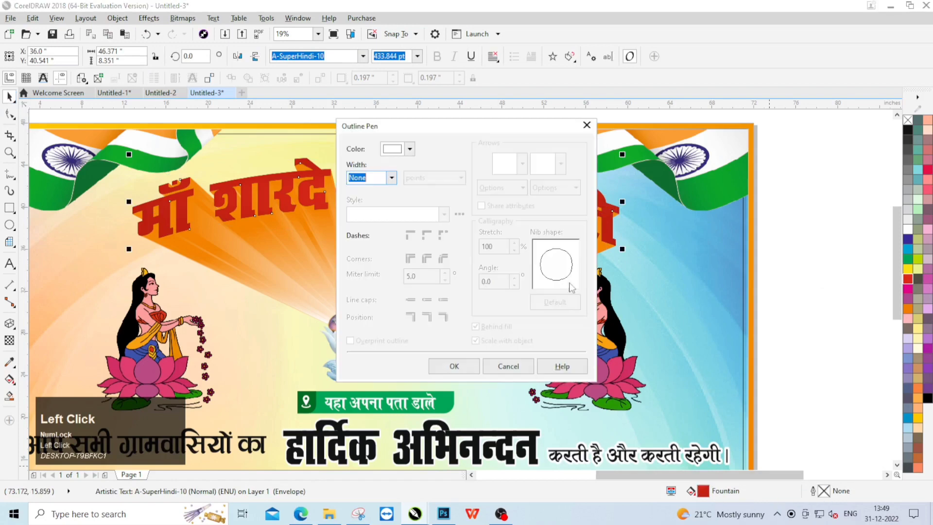
click(391, 177)
click(364, 289)
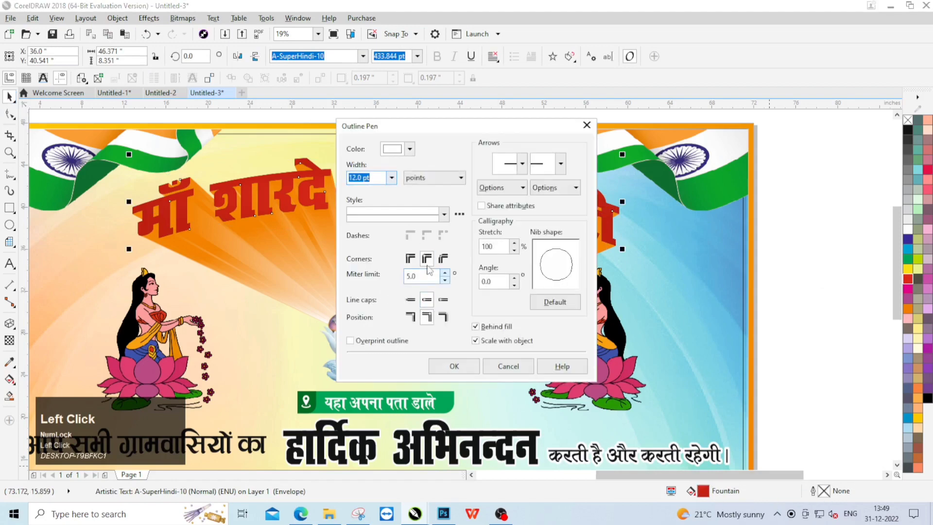
click(453, 366)
right_click(905, 229)
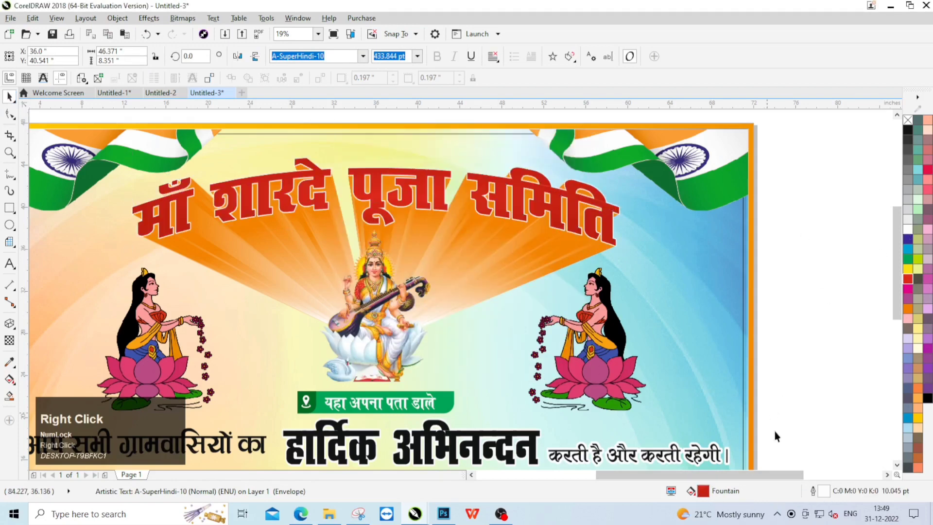
Increase the heading's white outline to a larger preset width and deselect the text.
double_click(824, 490)
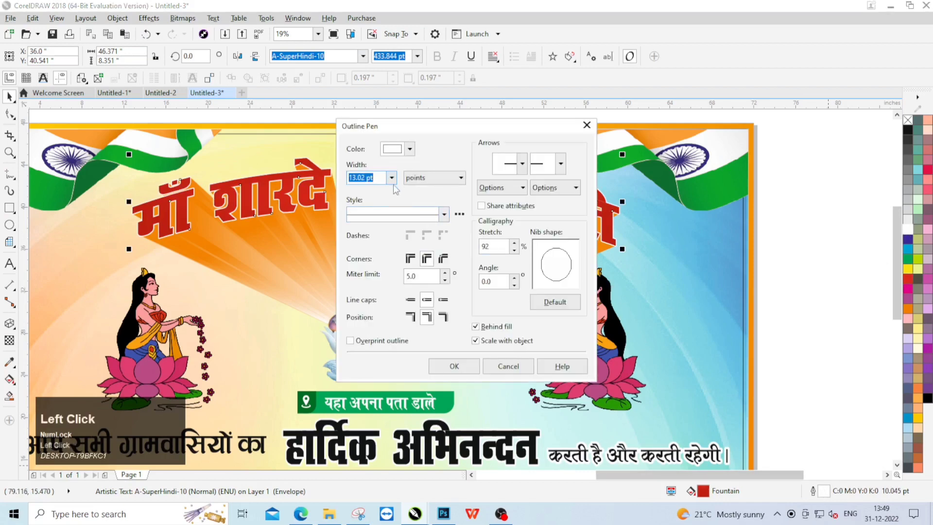
click(392, 177)
click(378, 313)
click(452, 364)
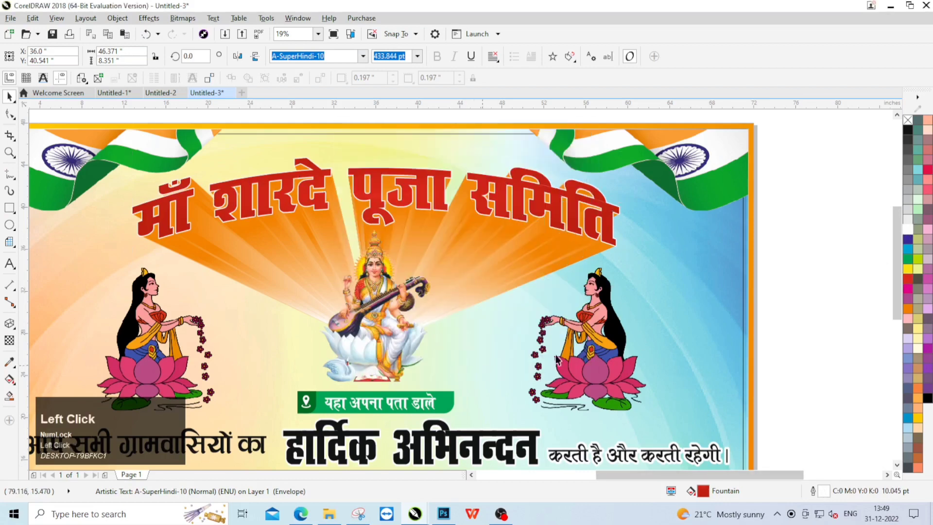
click(824, 301)
scroll(712, 292, down, 2)
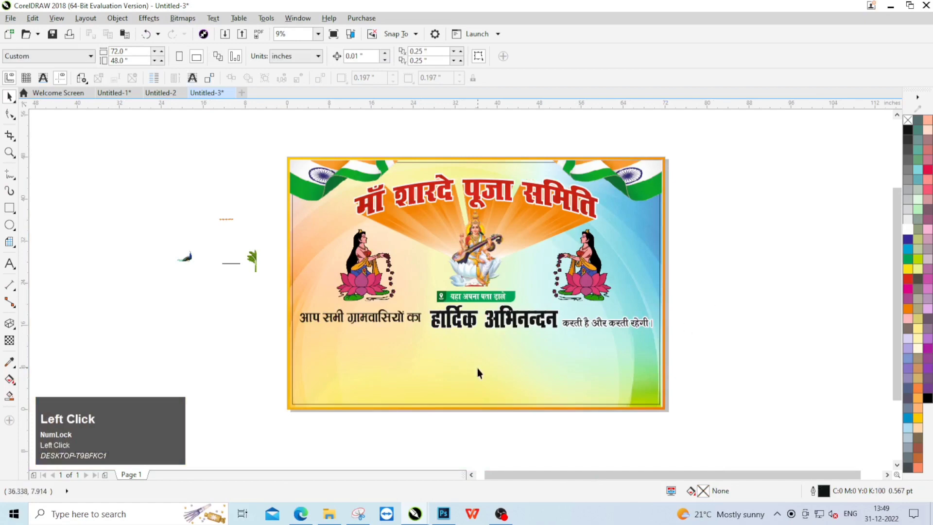
Recolour the greeting's opening phrase "आप सभी ग्रामवासियों का" to dark blue.
scroll(392, 307, up, 2)
click(359, 270)
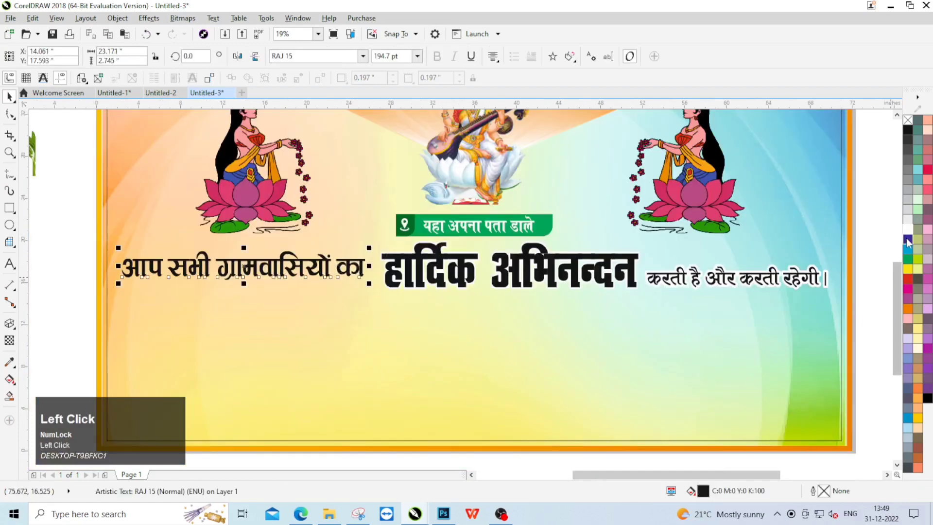
click(907, 238)
Fill the "हार्दिक अभिनन्दन" text with a linear fountain fill running from red to magenta across its width.
click(460, 273)
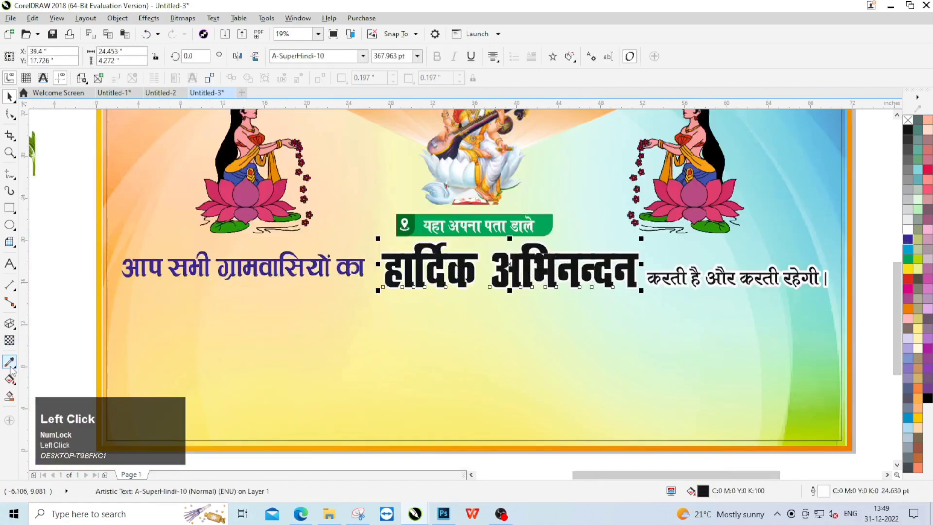
click(10, 379)
drag(408, 259, 608, 278)
click(906, 288)
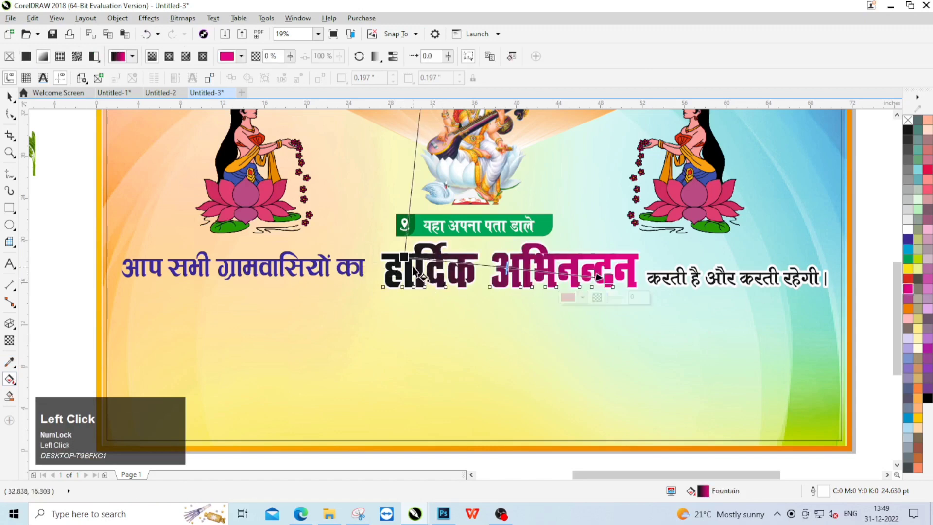
click(404, 256)
click(908, 279)
click(10, 97)
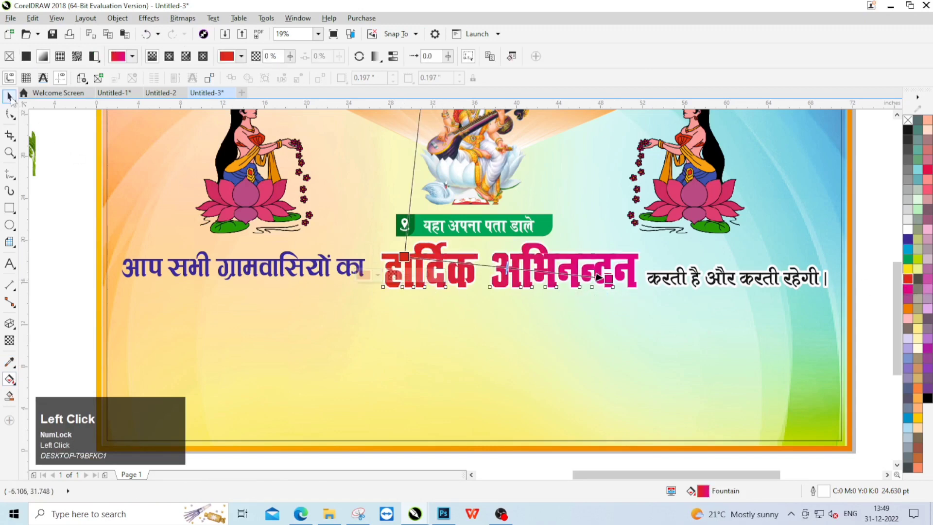
Recolour the greeting's closing phrase "करती है और करती रहेगी।" to red.
click(743, 280)
scroll(848, 284, up, 2)
click(907, 278)
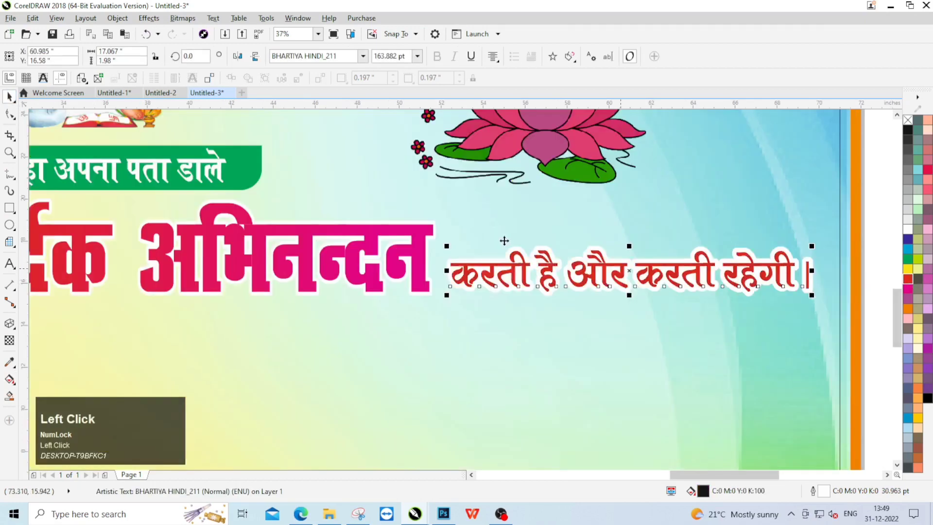
Add a block shadow about 0.4 in deep at about 296° to the "हार्दिक अभिनन्दन" text.
scroll(766, 305, down, 2)
click(588, 279)
scroll(290, 232, up, 2)
click(290, 232)
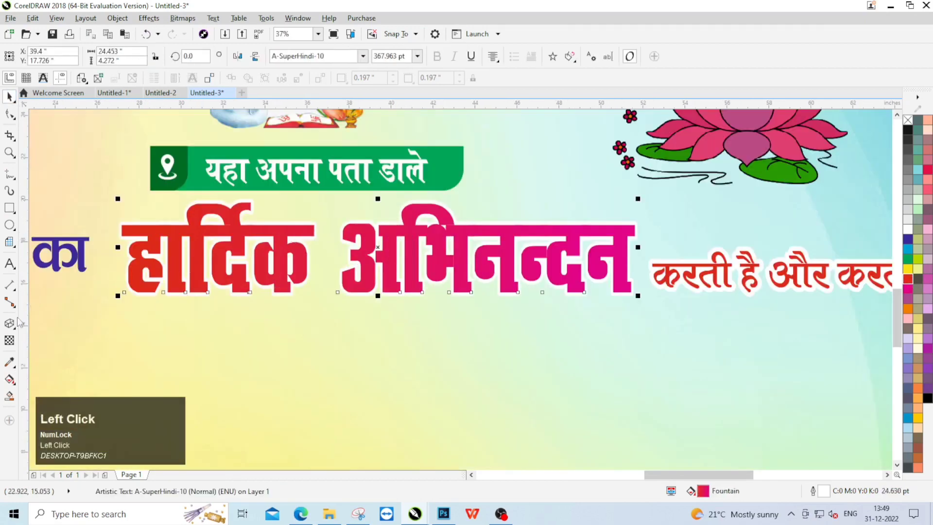
click(11, 324)
click(44, 398)
scroll(255, 305, up, 2)
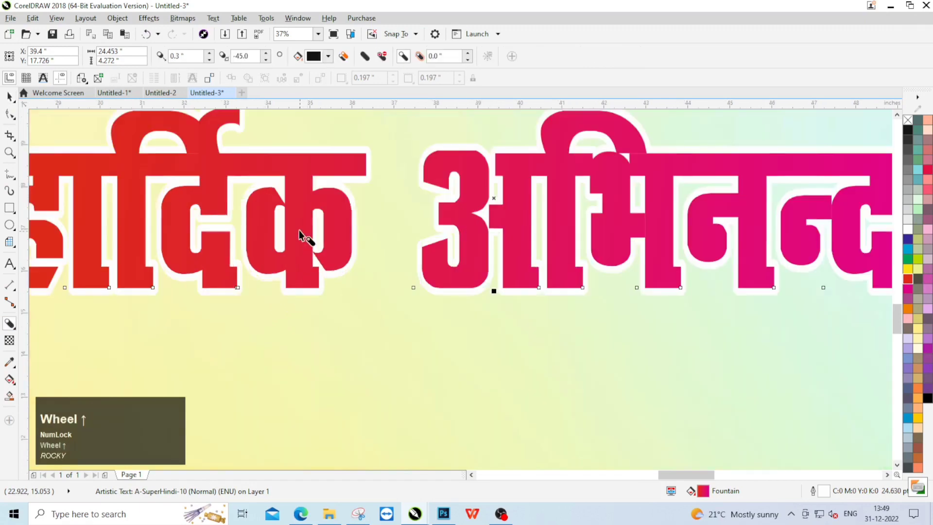
drag(298, 229, 501, 213)
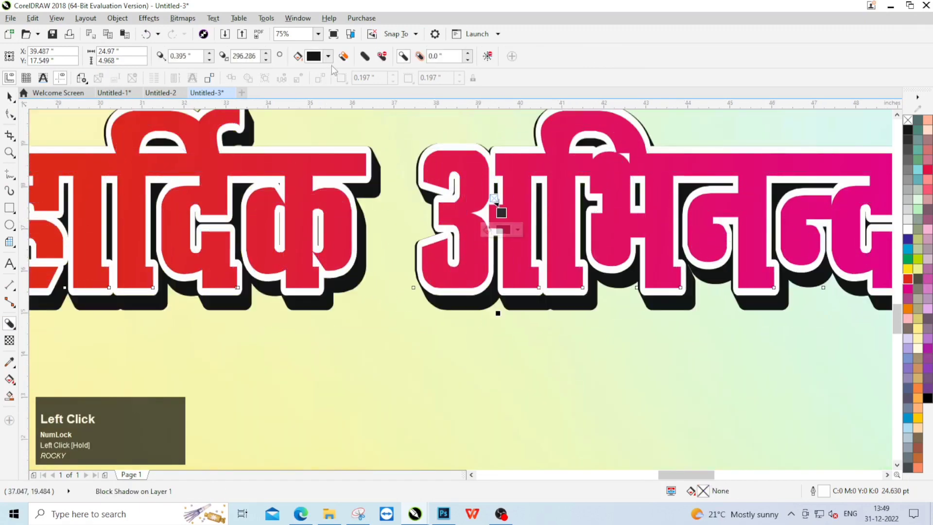
Set the block shadow colour of "हार्दिक अभिनन्दन" to light cyan-blue and deselect the text.
click(328, 55)
click(362, 122)
click(387, 138)
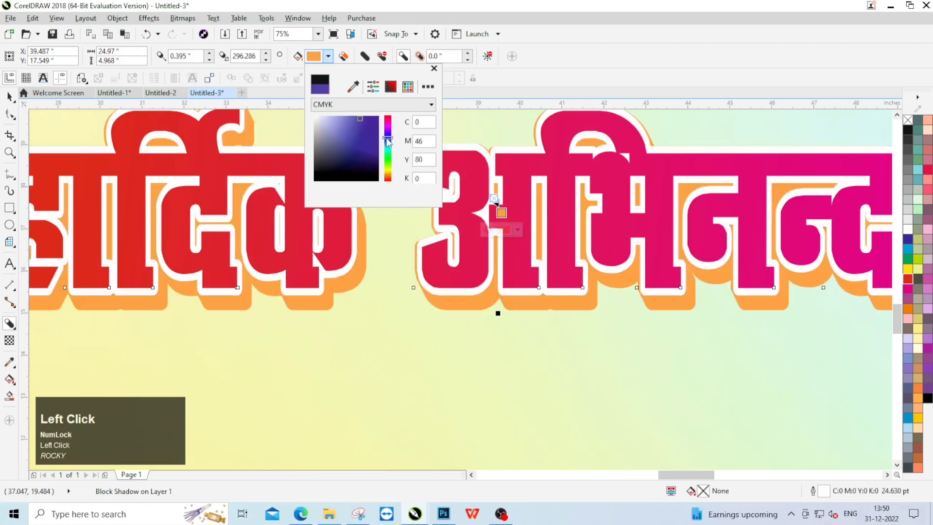
drag(388, 139, 389, 150)
click(434, 68)
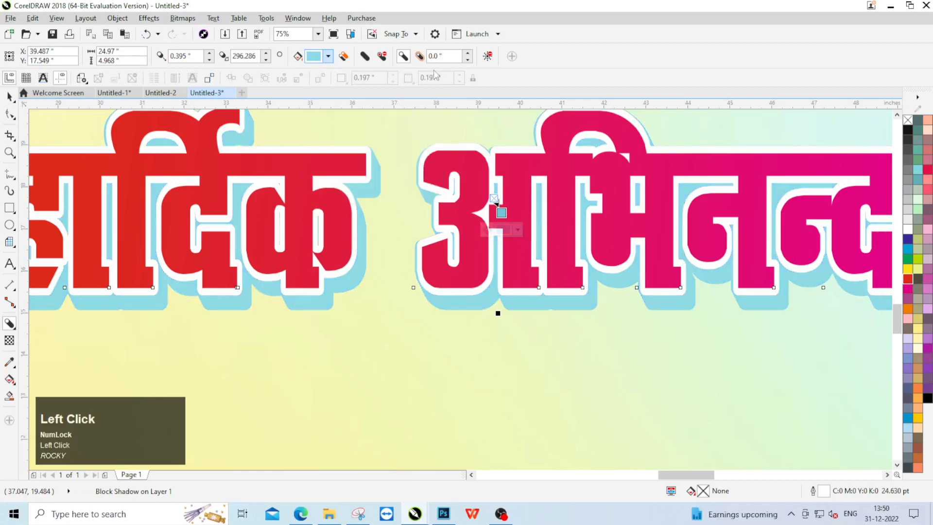
scroll(429, 197, down, 3)
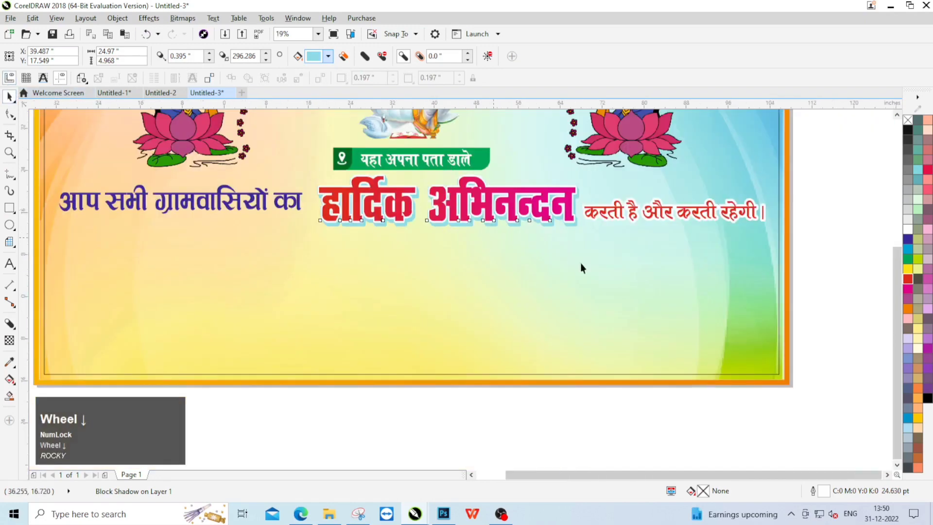
scroll(580, 264, down, 2)
click(751, 274)
Copy the 71 × 47 in PowerClip background rectangle and paste a duplicate in place.
scroll(364, 286, up, 2)
click(347, 329)
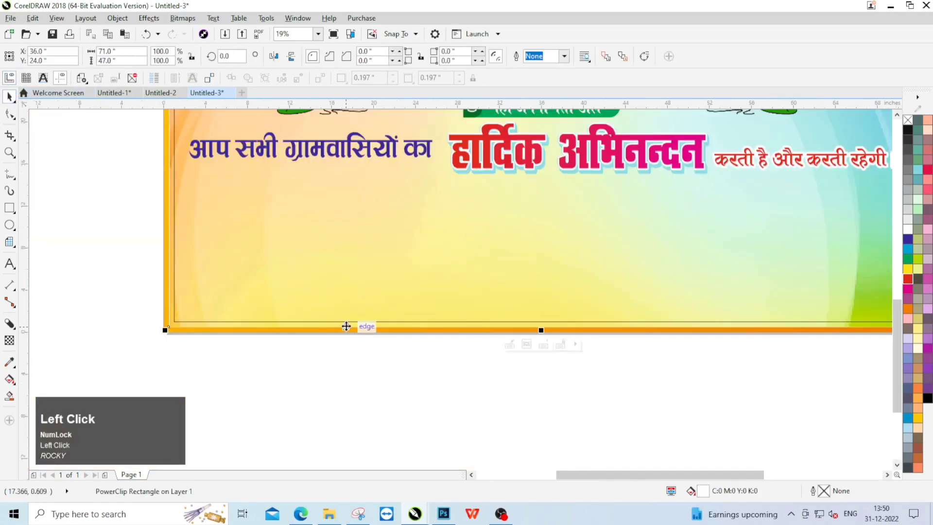
right_click(346, 329)
click(379, 307)
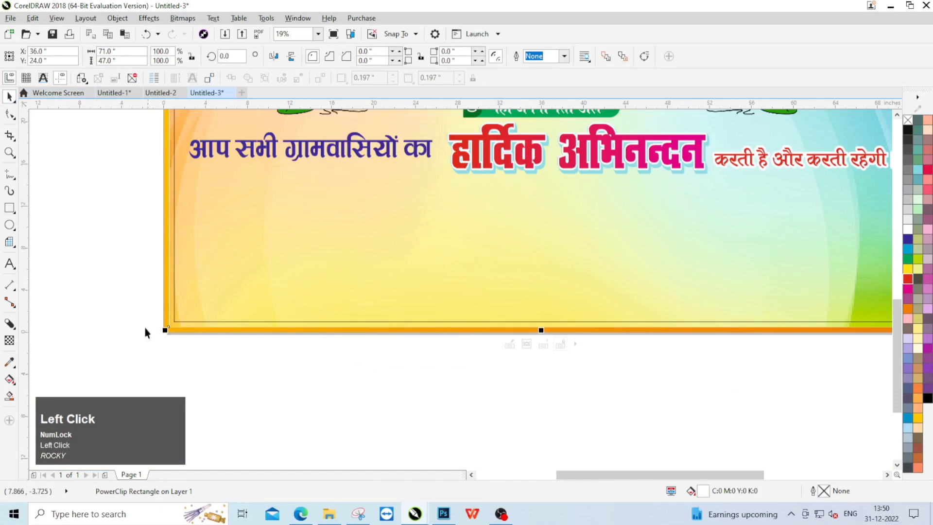
right_click(107, 260)
click(137, 349)
Resize the duplicated background rectangle into a bottom strip about 71 × 14 in below the greeting line.
scroll(431, 273, down, 1)
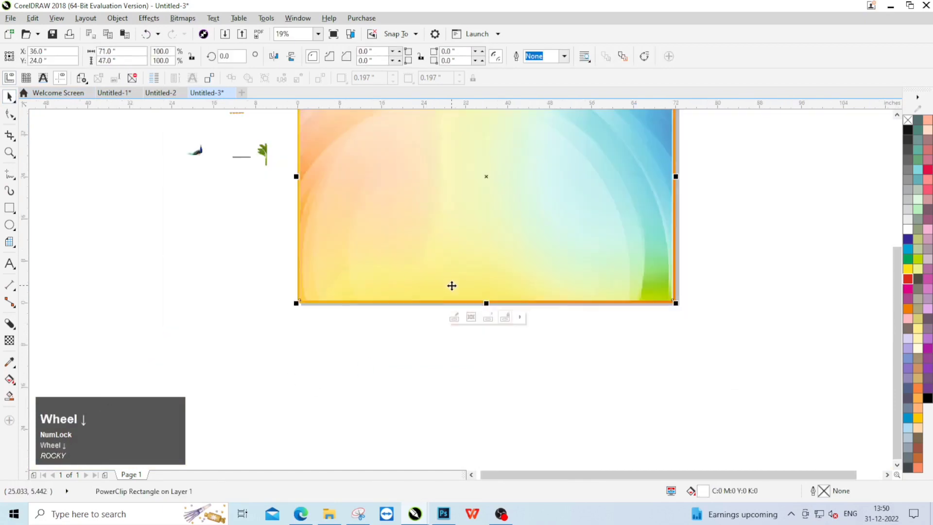
scroll(451, 285, down, 1)
scroll(470, 168, up, 1)
drag(471, 169, 467, 340)
scroll(475, 373, up, 1)
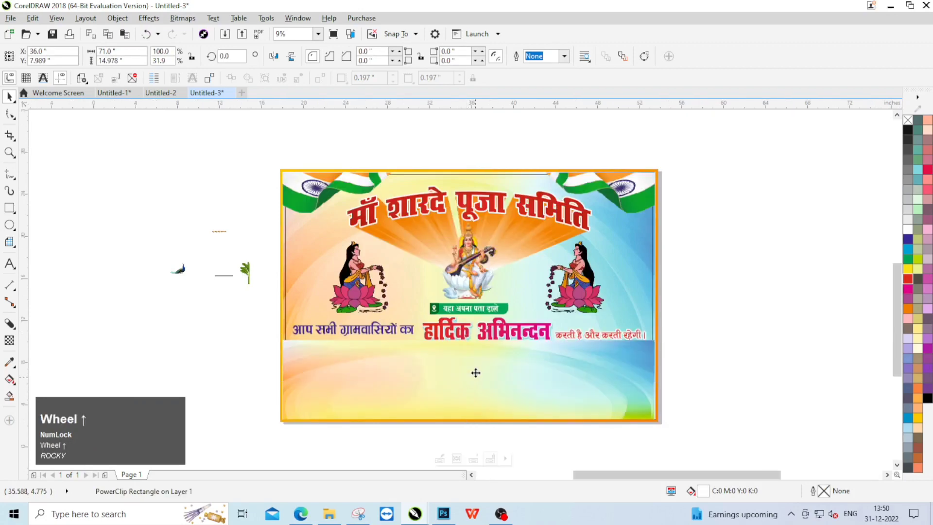
drag(471, 280, 470, 293)
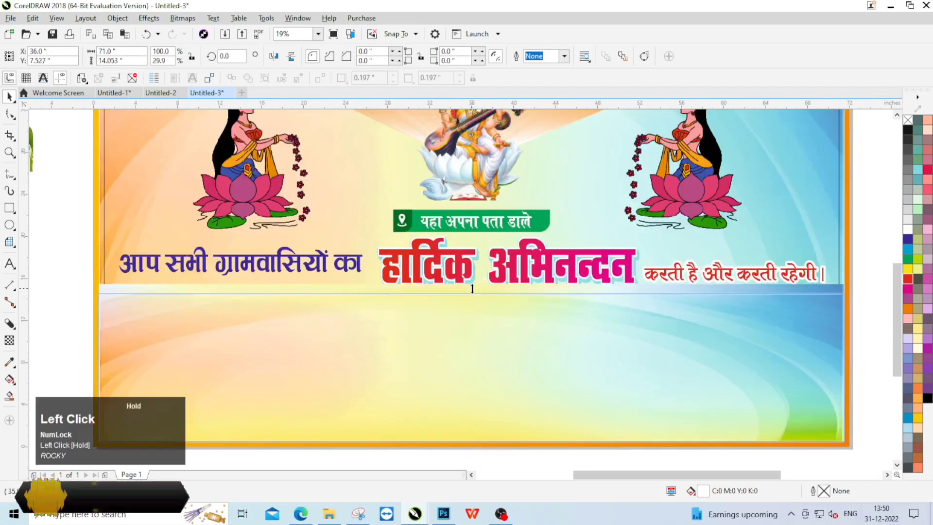
scroll(455, 220, down, 1)
scroll(466, 234, up, 2)
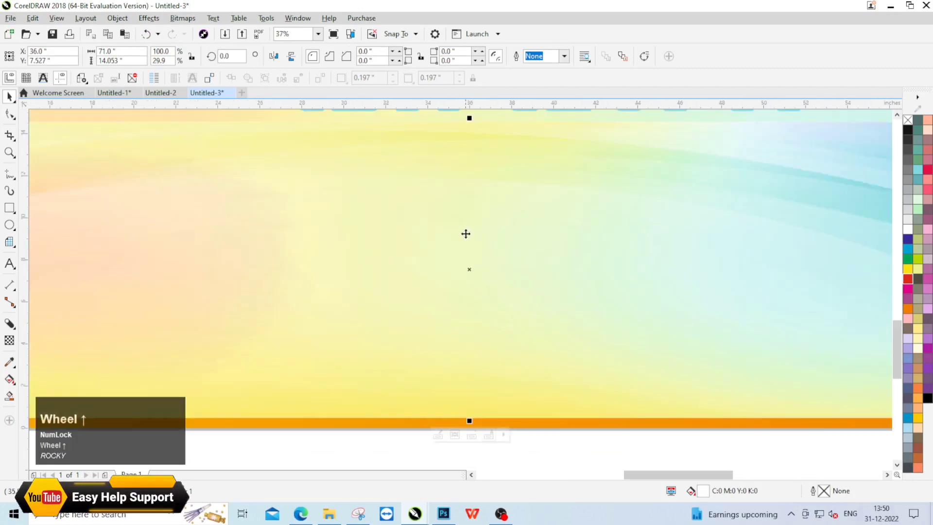
scroll(483, 234, down, 1)
scroll(479, 182, up, 1)
click(487, 187)
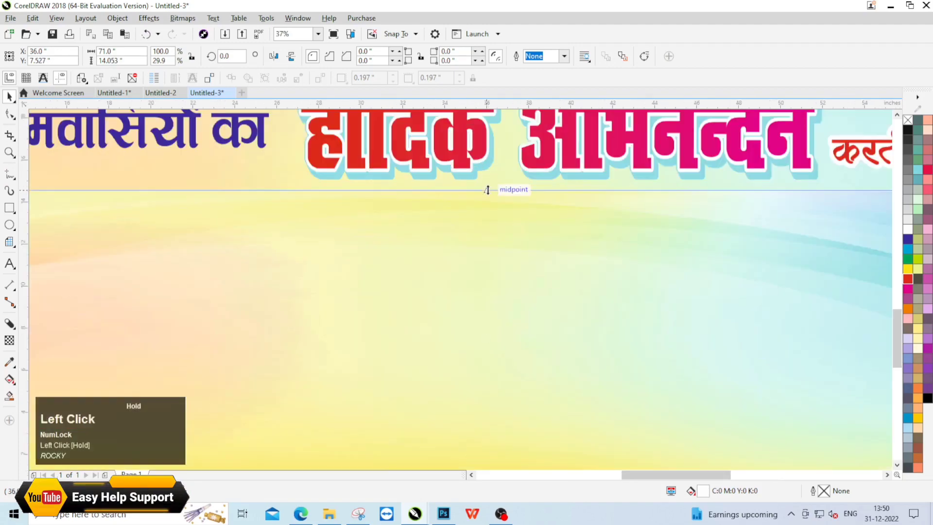
scroll(451, 174, down, 1)
click(472, 347)
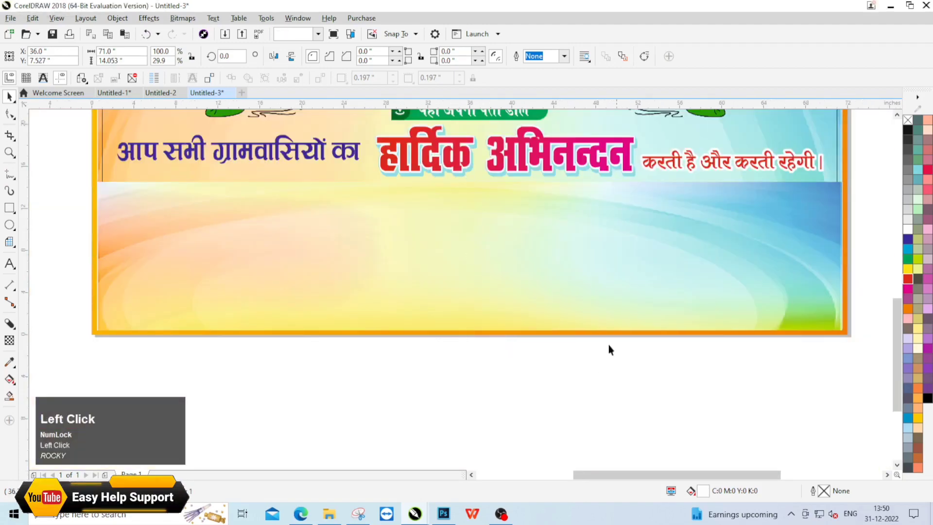
Extract and delete the picture inside the bottom strip, and set the empty frame's type to None.
drag(534, 263, 529, 371)
right_click(529, 371)
click(549, 191)
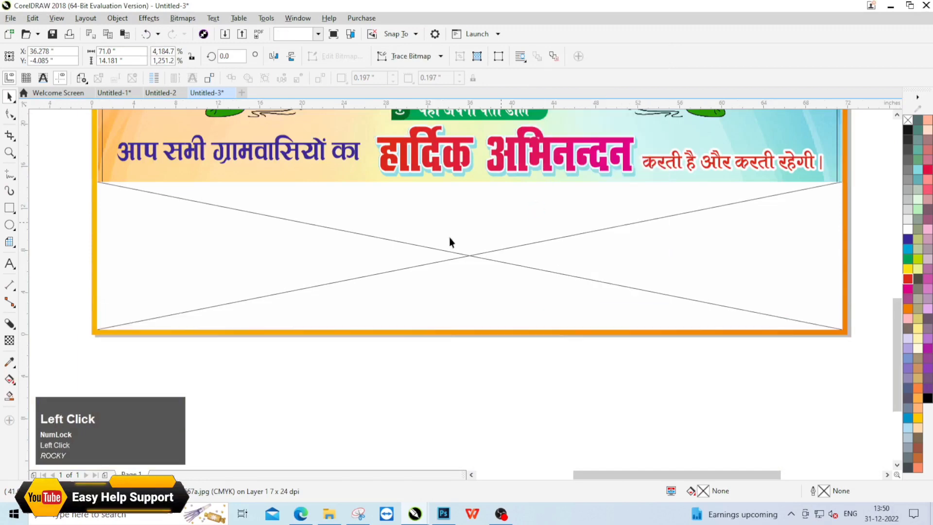
scroll(491, 246, down, 1)
right_click(491, 245)
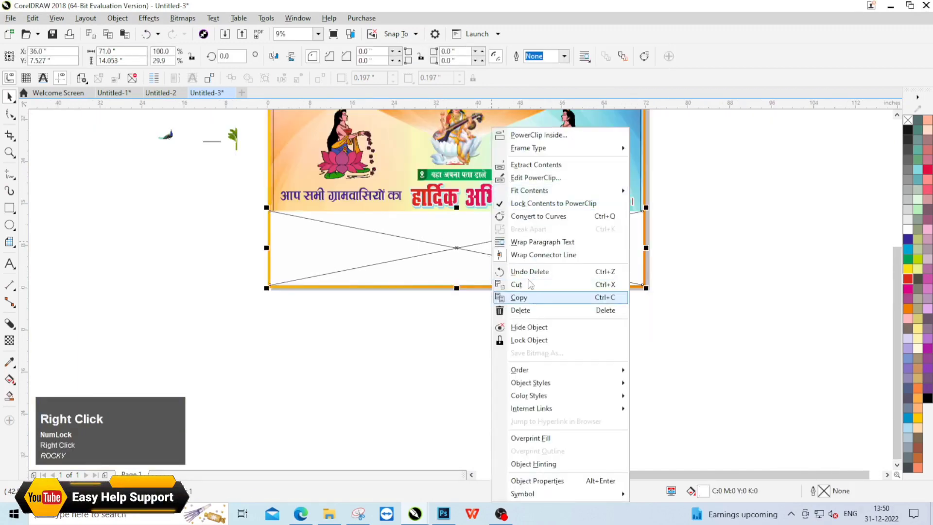
click(549, 147)
click(654, 179)
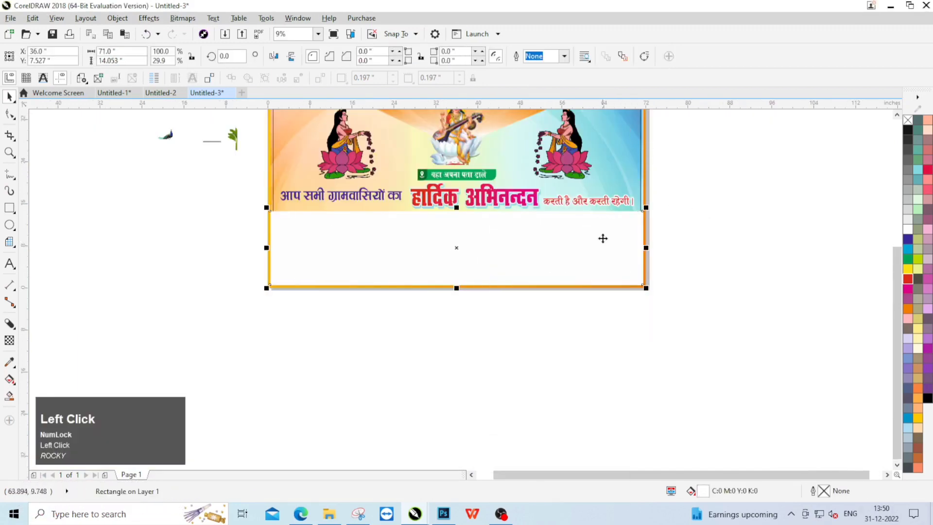
Fill the bottom strip with light blue and deselect it.
click(917, 418)
click(908, 427)
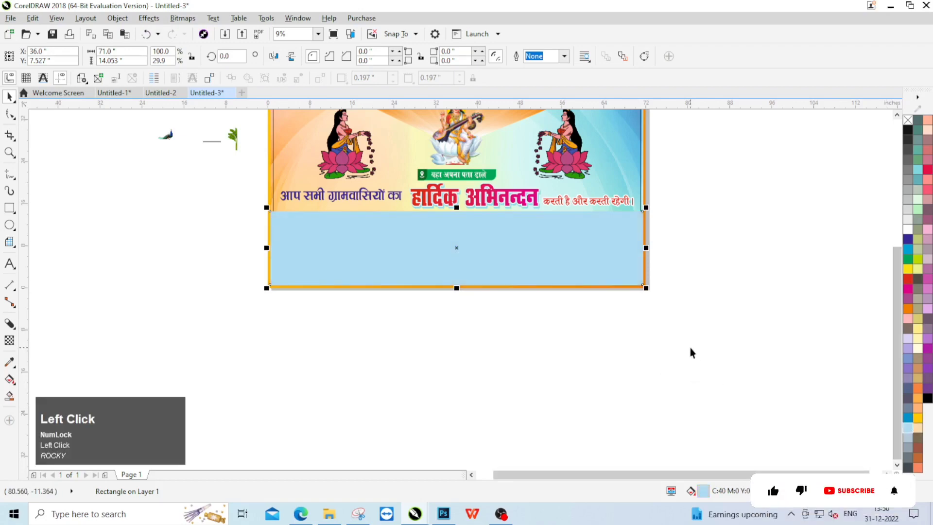
click(690, 349)
Draw a photo-frame rectangle about 8.6 × 10.3 in near the left end of the light blue strip.
scroll(254, 215, up, 2)
scroll(340, 263, down, 1)
scroll(252, 238, down, 1)
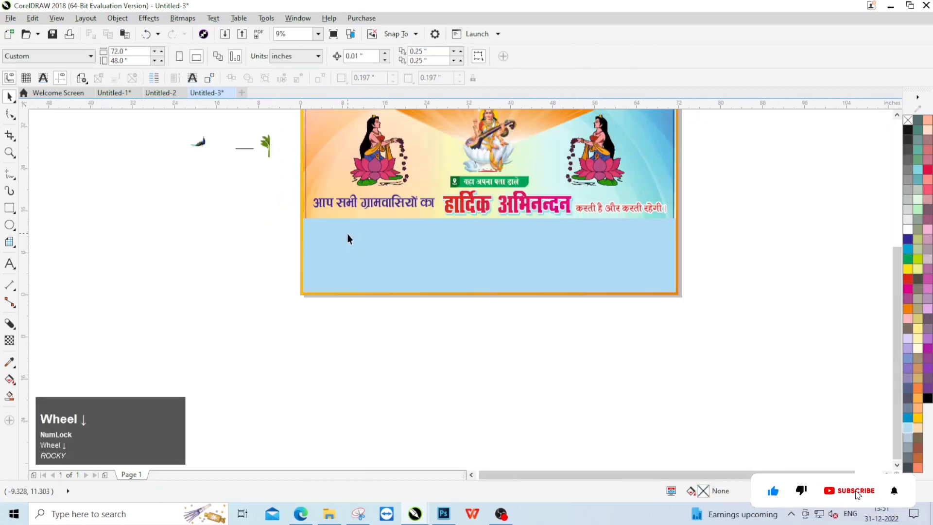
scroll(346, 235, up, 1)
scroll(311, 233, up, 1)
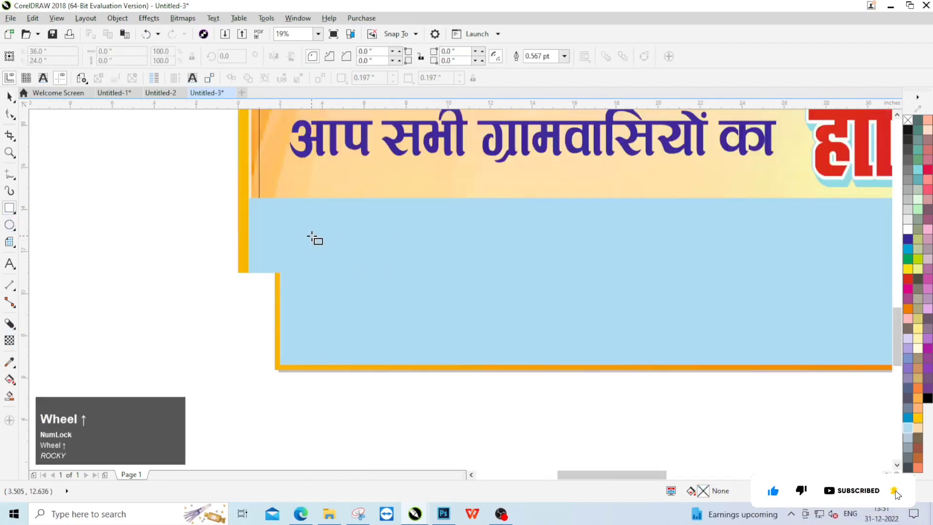
drag(279, 210, 459, 431)
scroll(416, 258, down, 1)
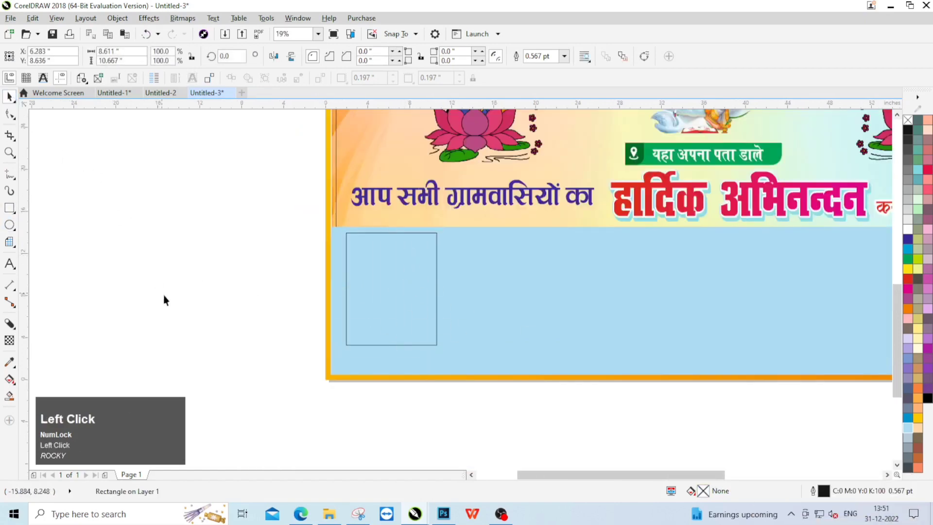
scroll(262, 315, up, 1)
click(500, 204)
scroll(500, 206, down, 1)
scroll(506, 284, up, 1)
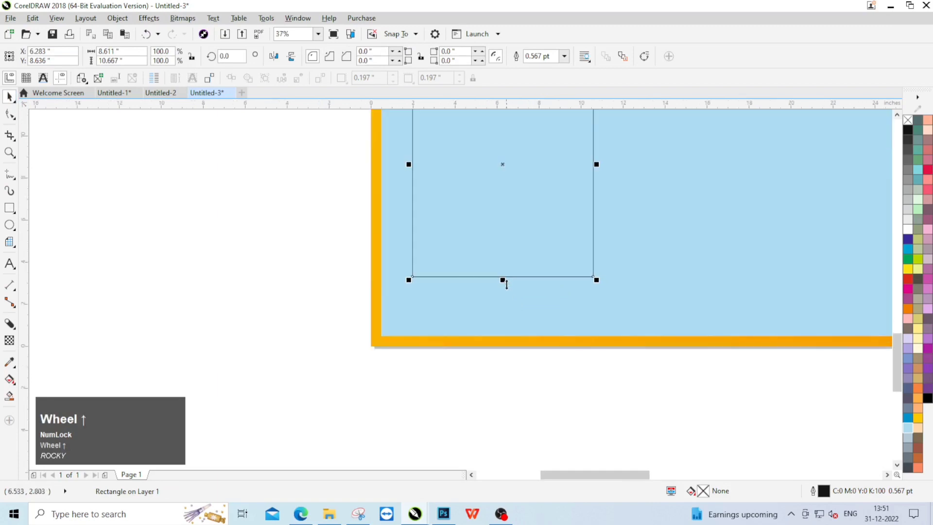
drag(506, 285, 502, 275)
scroll(500, 217, down, 1)
shift+click(509, 246)
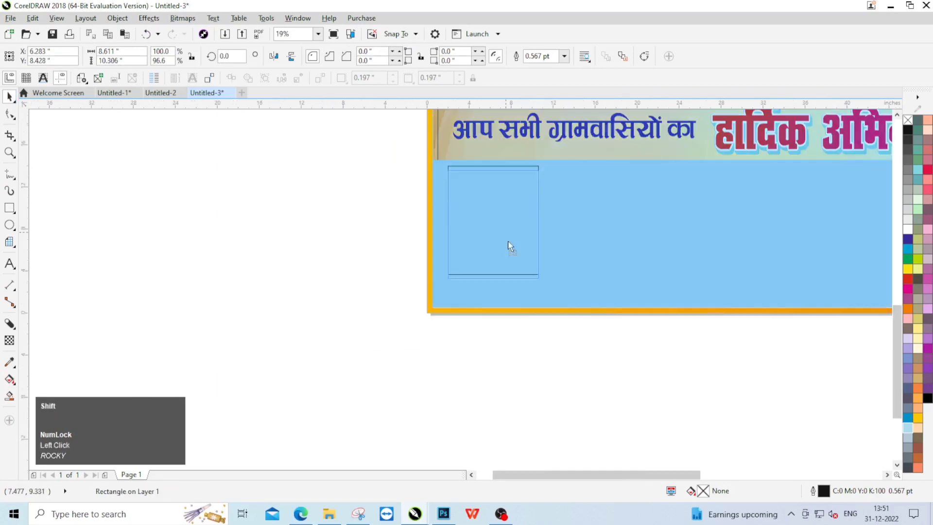
Duplicate the photo-frame rectangle just below it and shorten the copy to a bar about 8.6 × 2.3 in.
drag(508, 242, 502, 327)
shift+right_click(502, 327)
drag(493, 388, 493, 304)
scroll(493, 304, up, 5)
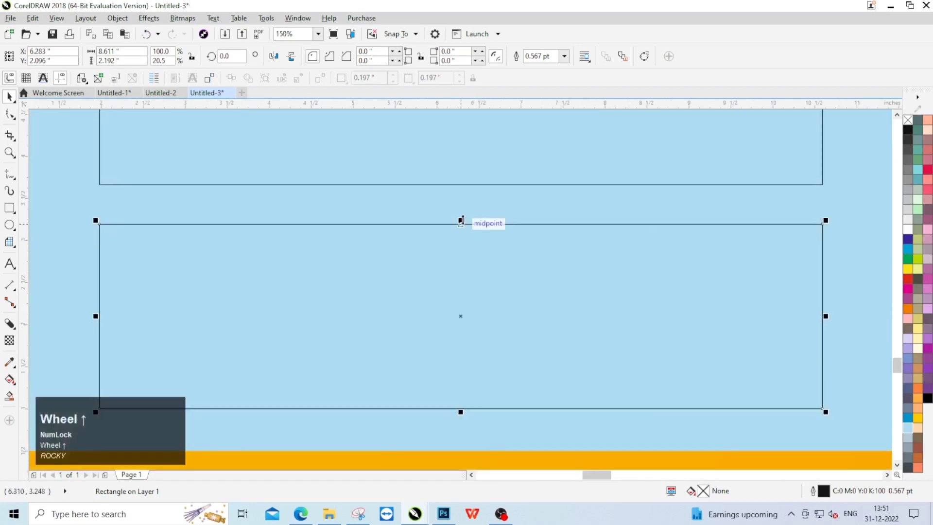
drag(460, 220, 456, 206)
scroll(447, 214, down, 1)
shift+click(454, 176)
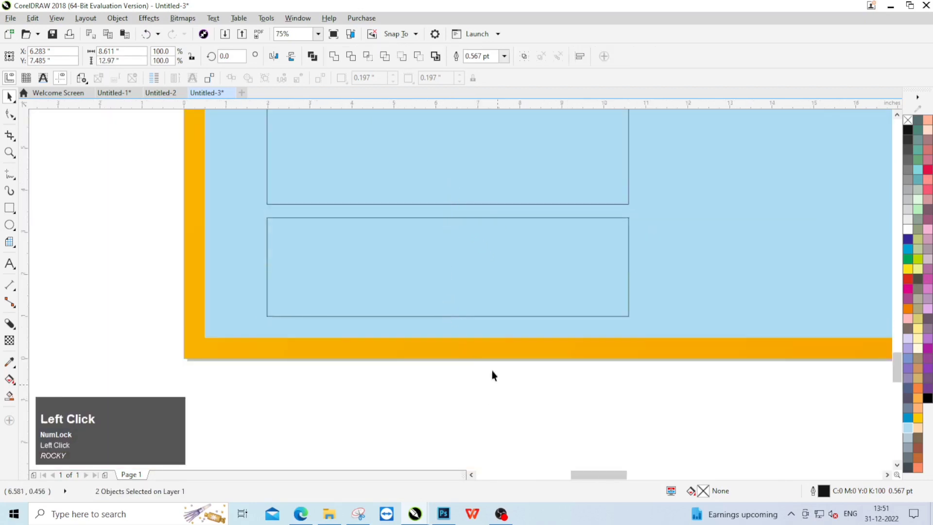
Round the lower bar's corners: 1.0 in at top left and bottom right, 0.5 in at bottom left and top right.
click(624, 318)
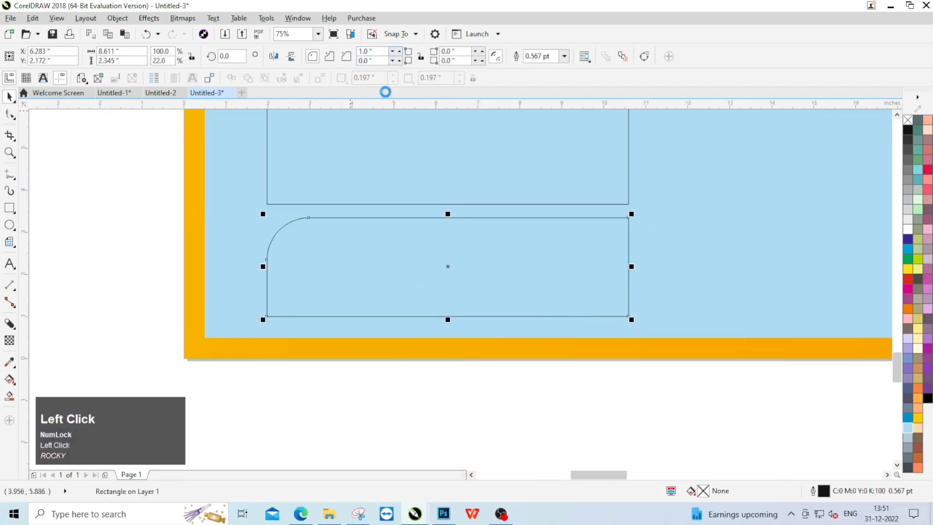
drag(379, 60, 312, 56)
text(.)
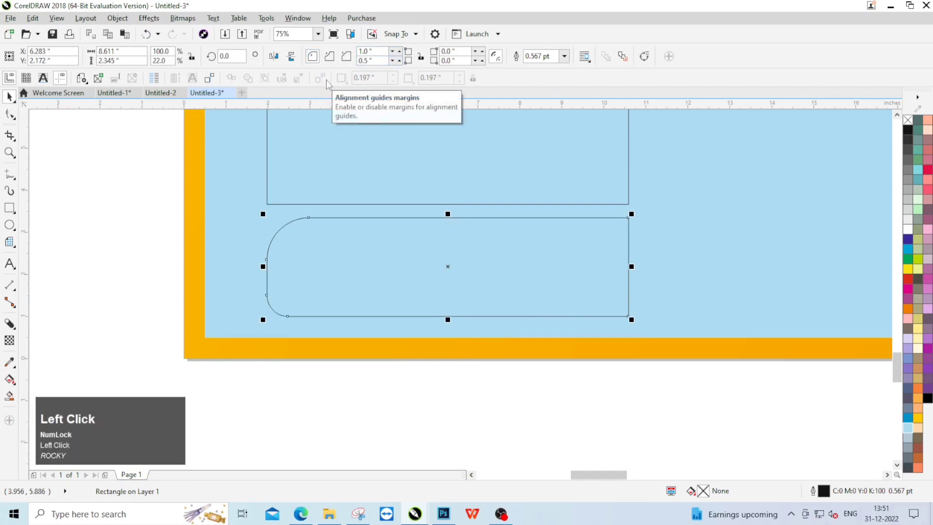
drag(458, 60, 386, 59)
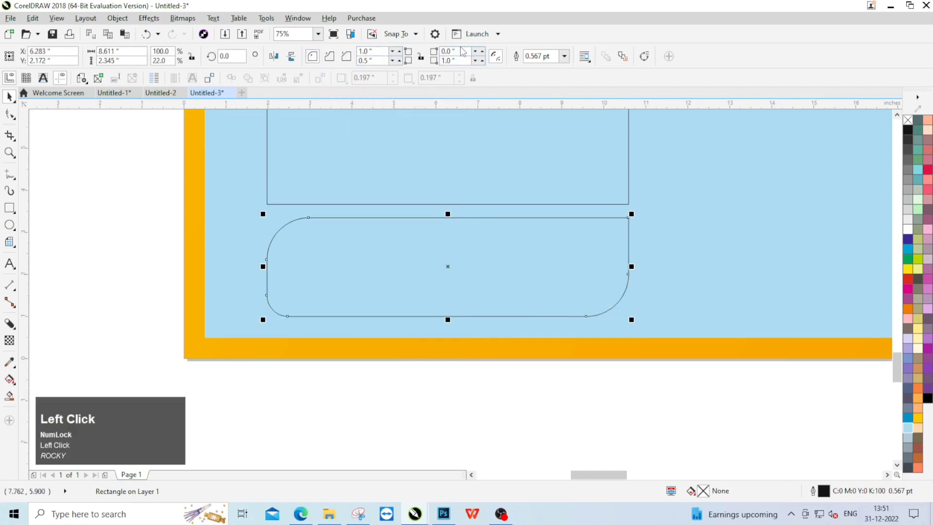
click(453, 51)
scroll(518, 312, down, 2)
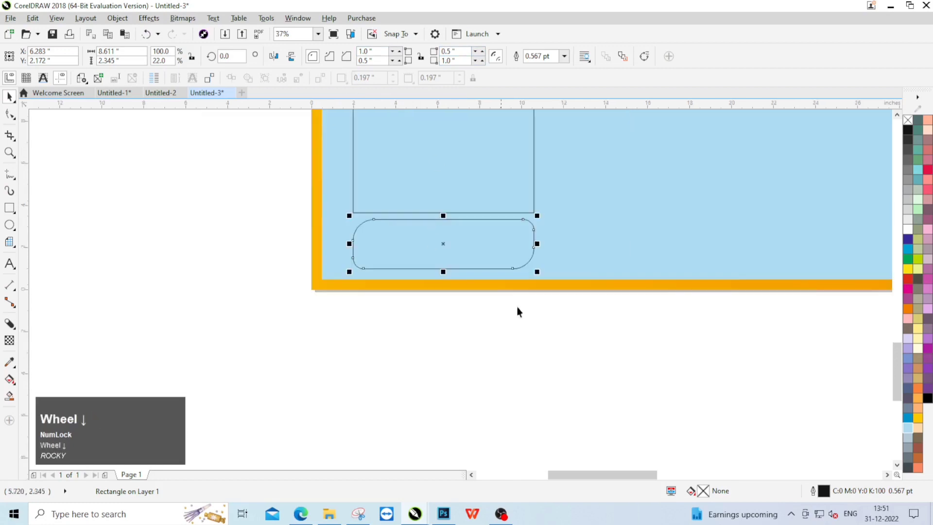
Fill the rounded lower bar with red, remove its outline and deselect it.
click(908, 283)
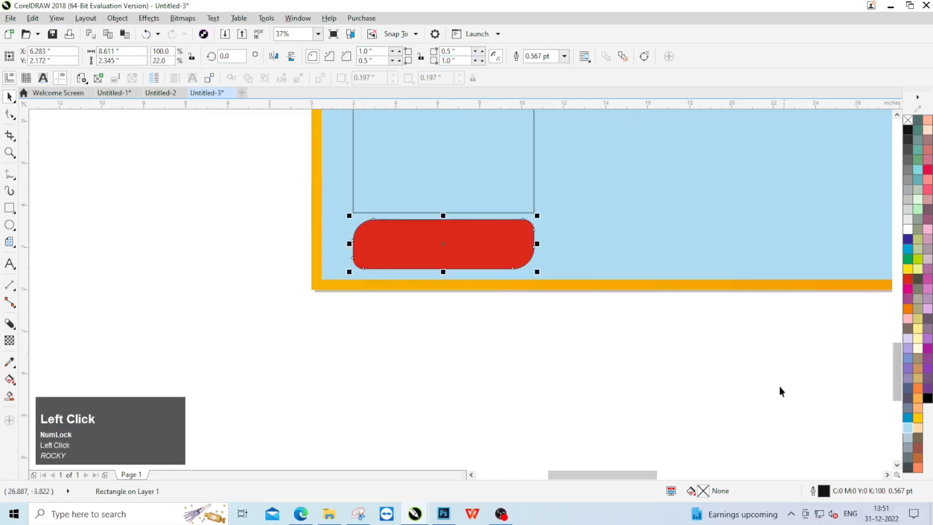
right_click(907, 119)
scroll(491, 333, down, 1)
click(480, 325)
scroll(416, 314, down, 1)
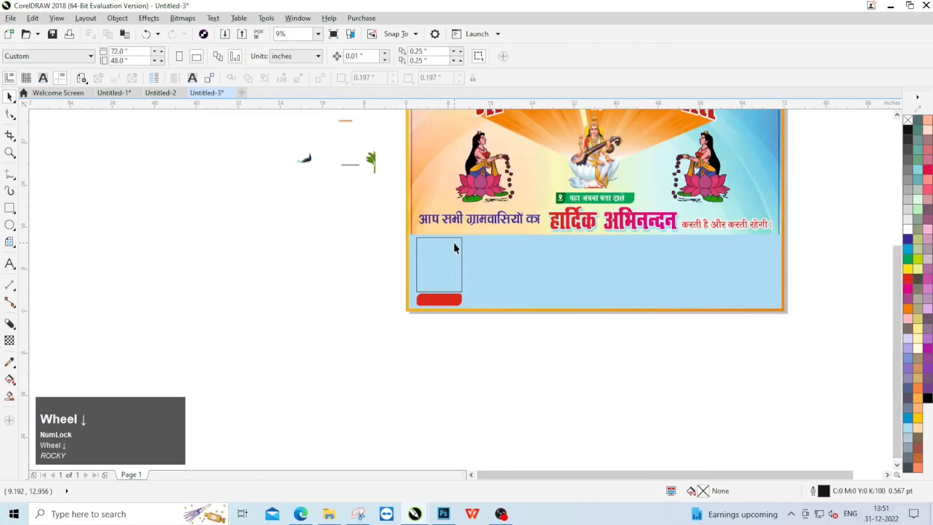
Round both top corners of the photo-frame rectangle to 1.0 in.
click(454, 243)
scroll(431, 236, up, 2)
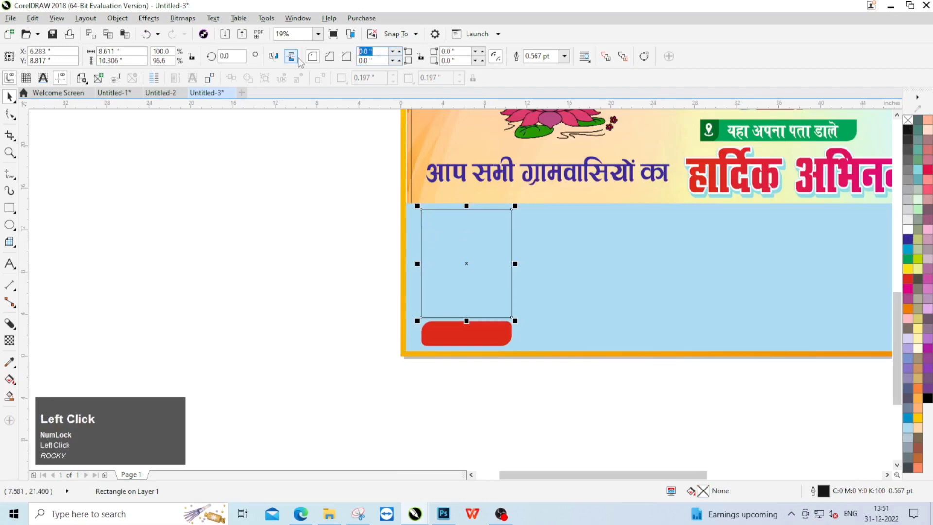
text(0.5)
key(Tab)
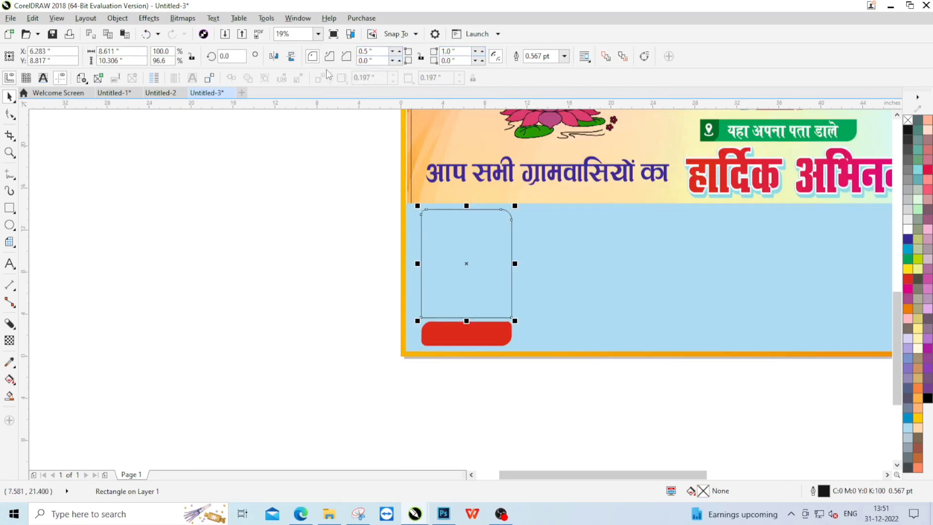
click(366, 51)
scroll(468, 255, up, 1)
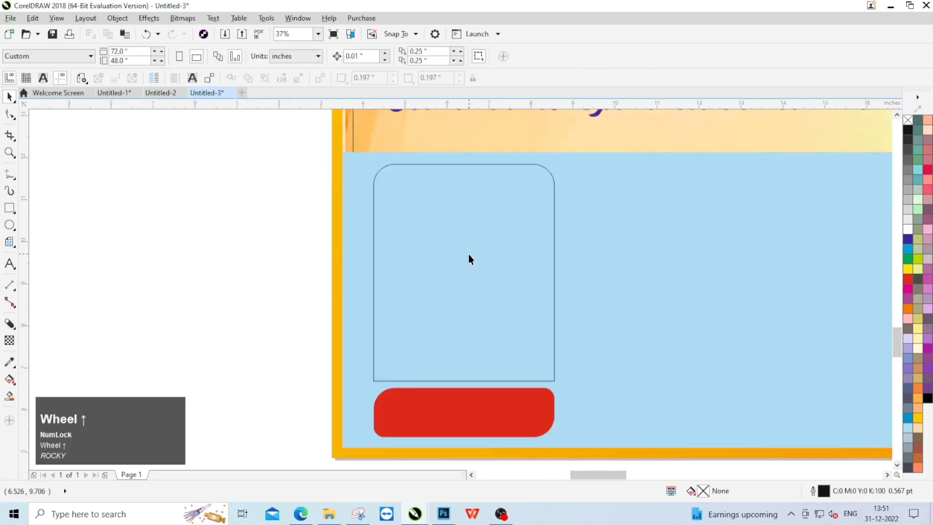
Fill the photo-frame rectangle with dark blue and remove its outline.
scroll(422, 252, up, 1)
scroll(421, 252, down, 1)
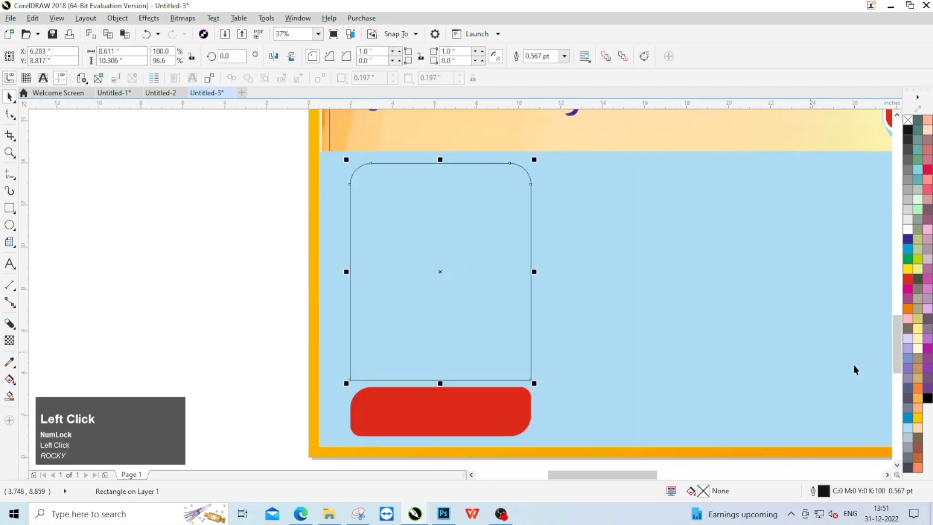
drag(907, 239, 485, 229)
scroll(498, 365, up, 2)
Apply a linear fountain fill to the red bar with blue C100 M20 Y0 K0 at both ends.
click(471, 329)
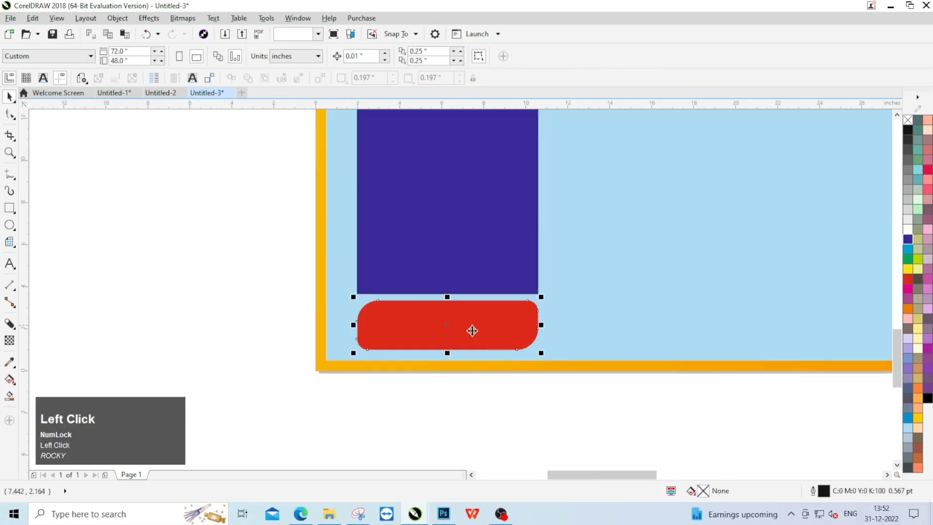
scroll(460, 339, up, 2)
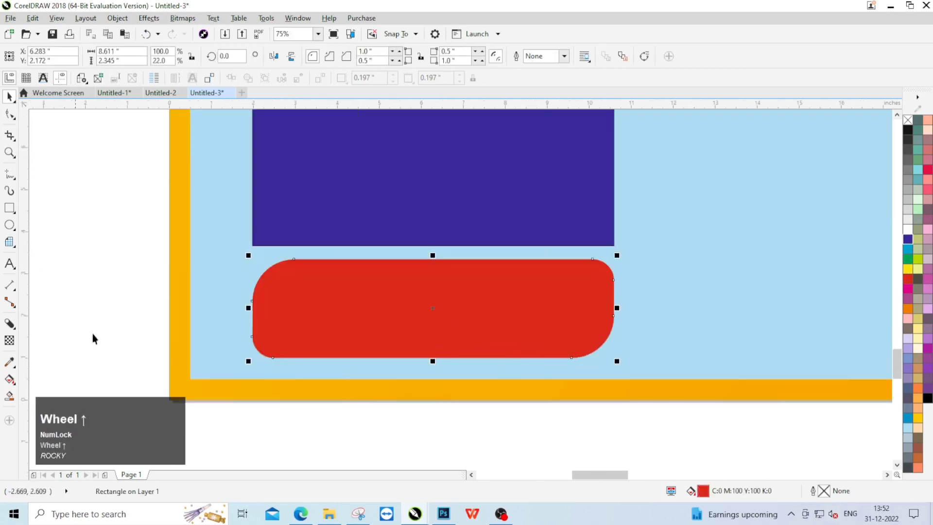
click(11, 380)
click(44, 57)
click(907, 418)
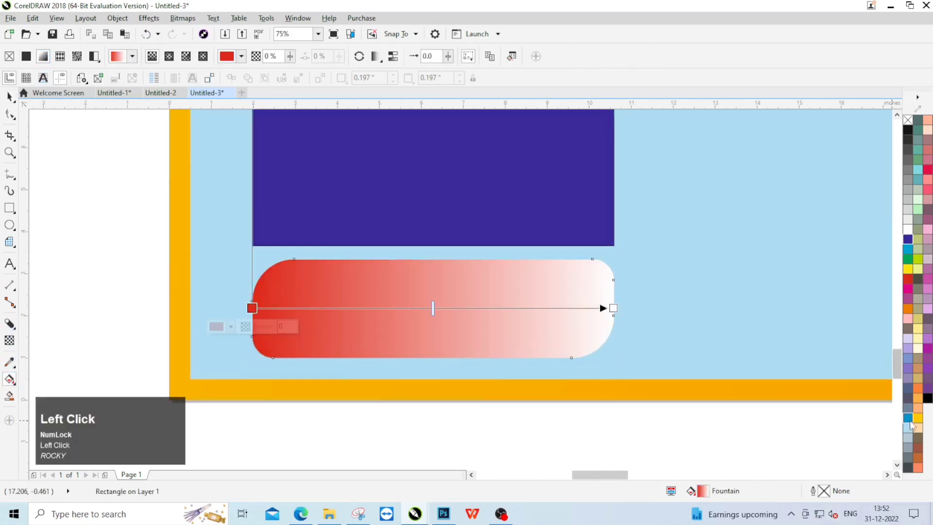
click(614, 308)
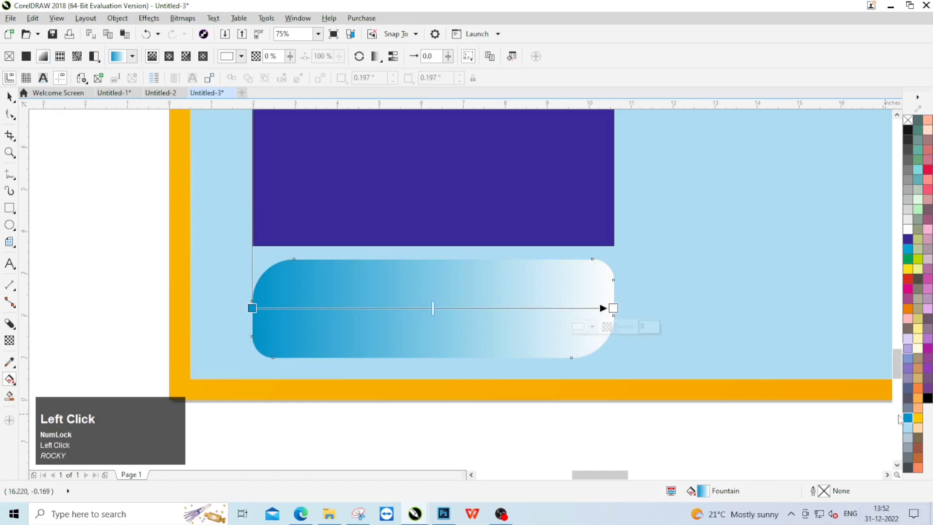
click(912, 419)
Change the right end of the bar's gradient to a darker blue and deselect the bar.
click(591, 327)
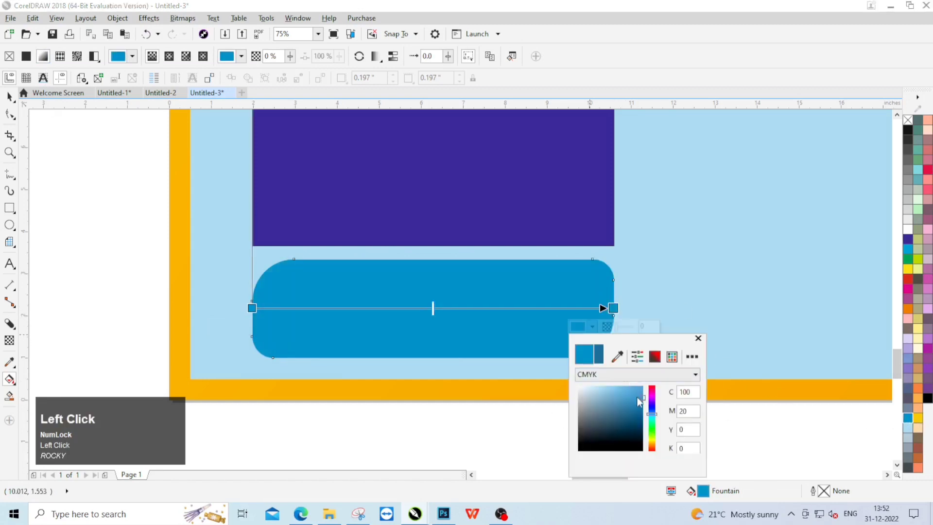
drag(639, 410, 639, 421)
click(9, 97)
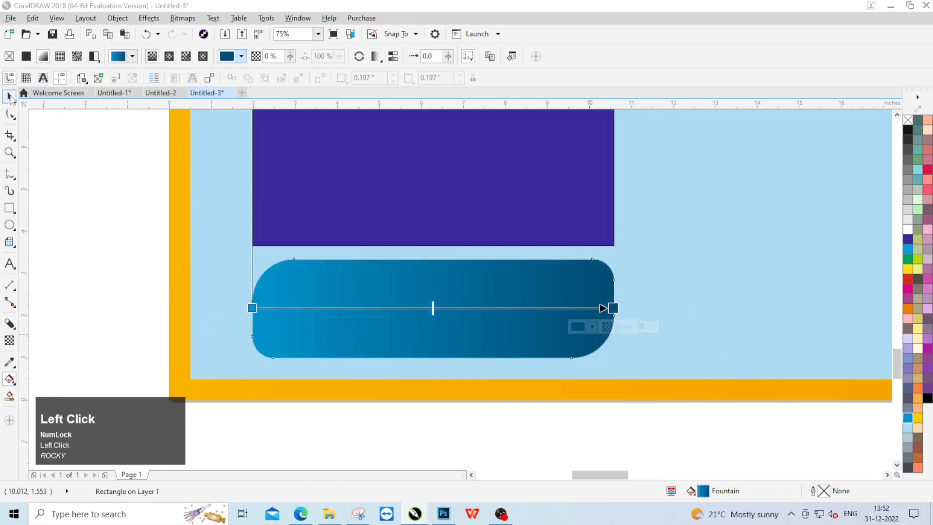
click(33, 166)
click(9, 97)
scroll(357, 246, down, 2)
click(475, 323)
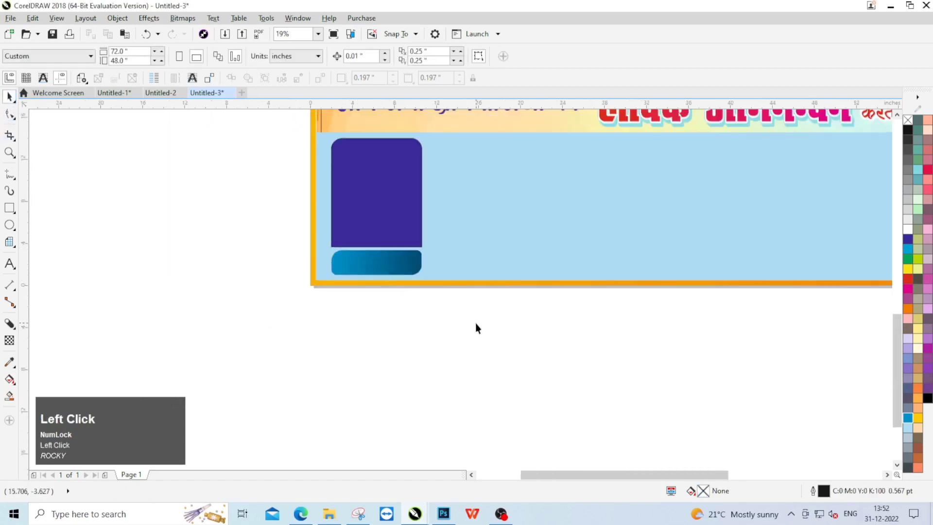
Copy the blue greeting line to the empty area beside the page and change its text to "फोटो".
scroll(475, 322, down, 1)
scroll(435, 211, up, 1)
drag(443, 213, 209, 218)
right_click(210, 218)
double_click(210, 218)
key(ctrl+a)
text(QksVk)
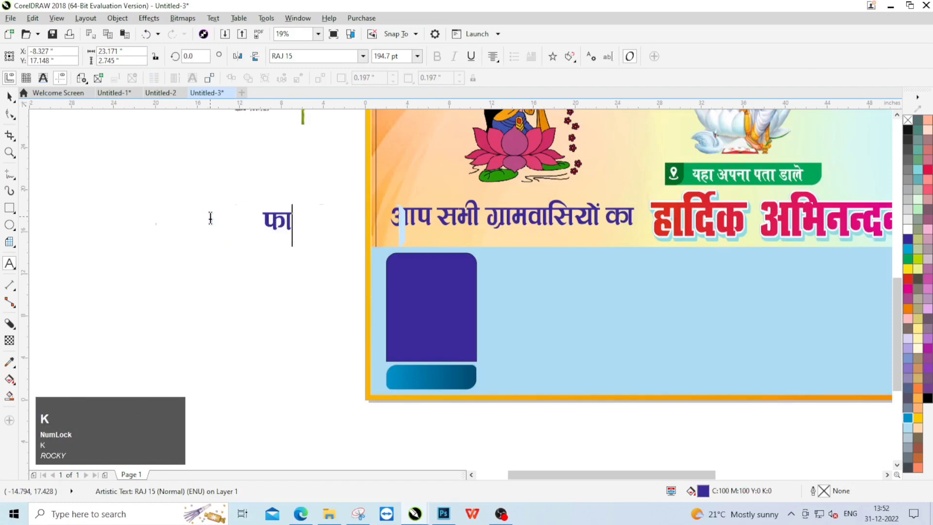
key(ctrl+space)
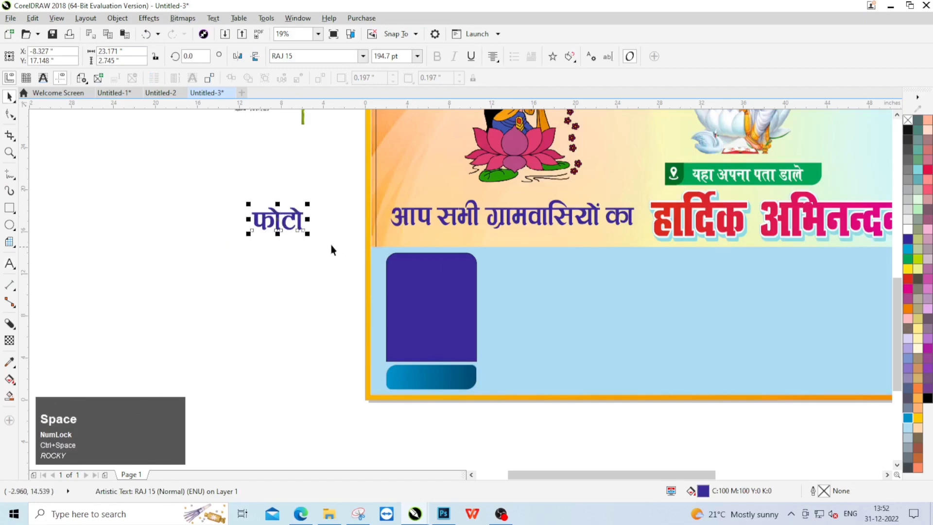
Move the "फोटो" text onto the dark blue photo frame, colour it white and centre it in the frame both ways.
drag(284, 226, 371, 312)
scroll(367, 312, up, 1)
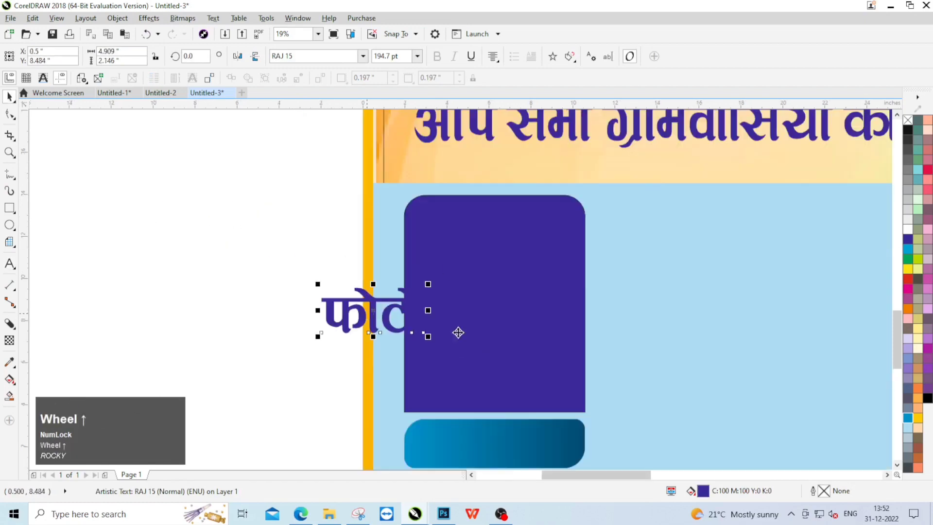
click(907, 229)
scroll(465, 288, up, 1)
shift+click(474, 266)
key(c)
key(e)
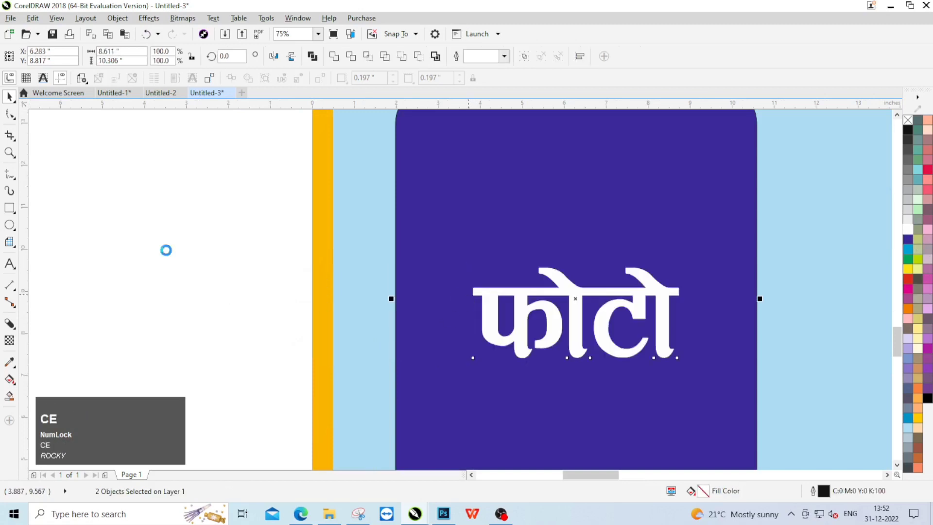
Duplicate the "फोटो" text onto the blue gradient bar and change the copy to "नाम".
scroll(402, 177, down, 1)
scroll(440, 217, down, 1)
scroll(441, 218, up, 1)
click(472, 216)
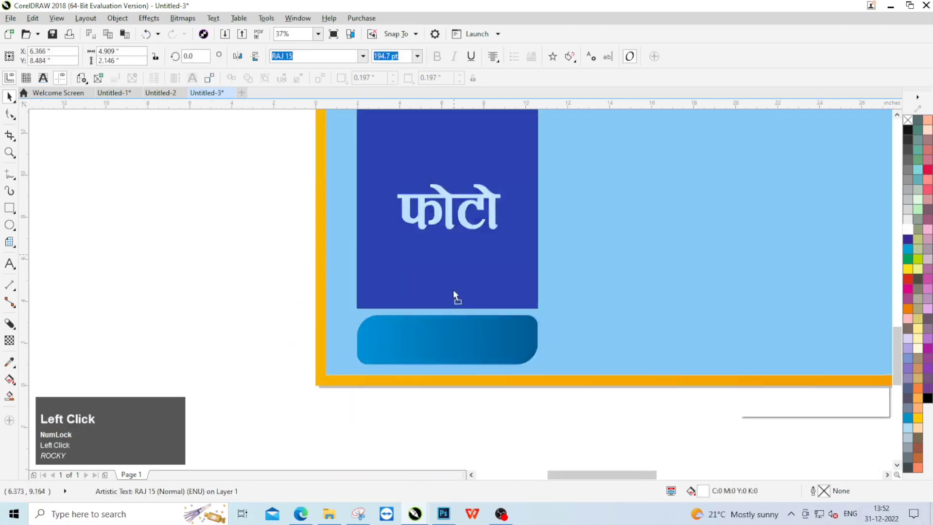
right_click(390, 407)
drag(453, 290, 432, 340)
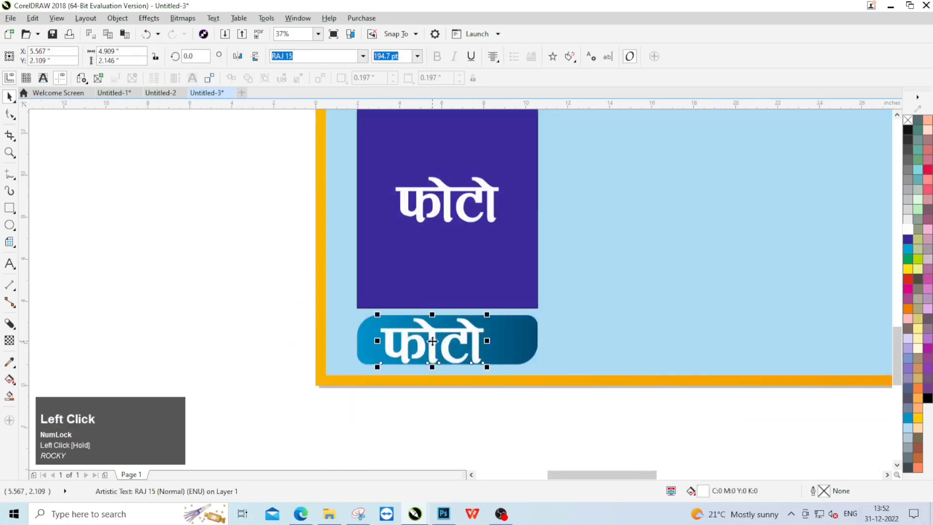
double_click(432, 340)
key(ctrl+a)
text(uke)
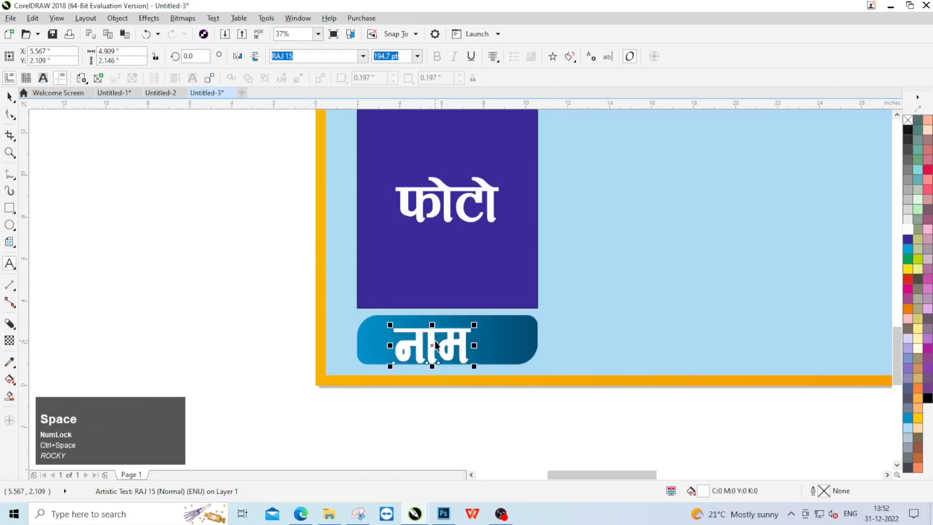
Set the "नाम" text to 100 pt and centre it in the gradient bar both ways.
key(ctrl+a)
text(100)
key(Return)
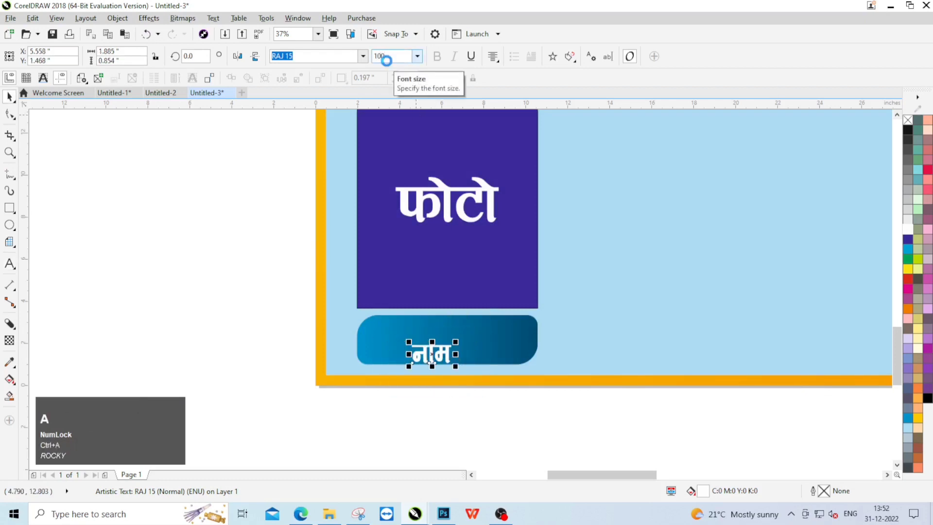
shift+click(466, 327)
key(c)
key(e)
scroll(390, 270, down, 3)
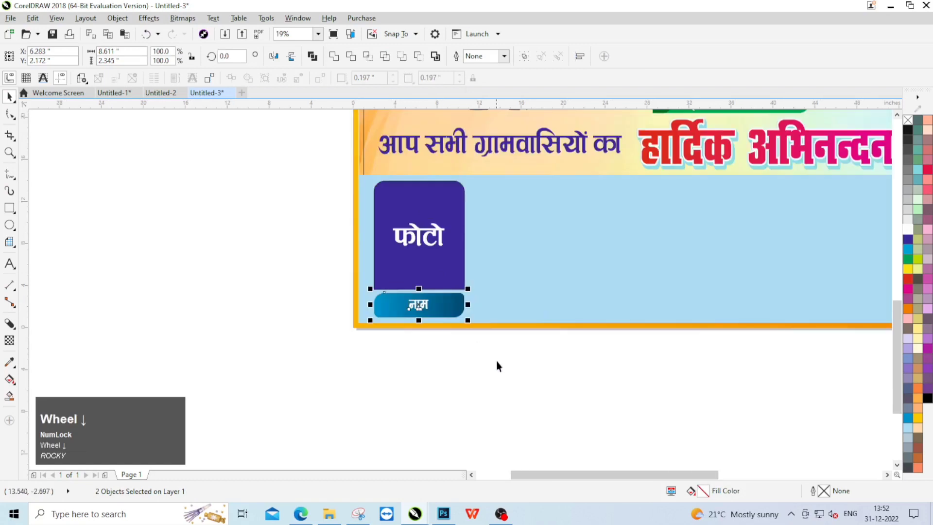
Group the photo frame, its name bar and both labels into one object.
scroll(374, 271, down, 2)
drag(331, 210, 332, 208)
scroll(409, 239, up, 2)
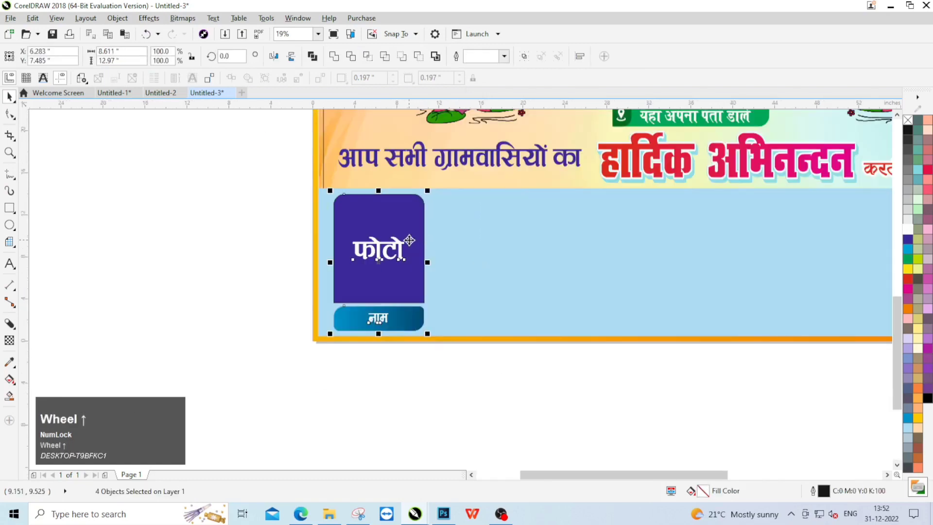
click(393, 241)
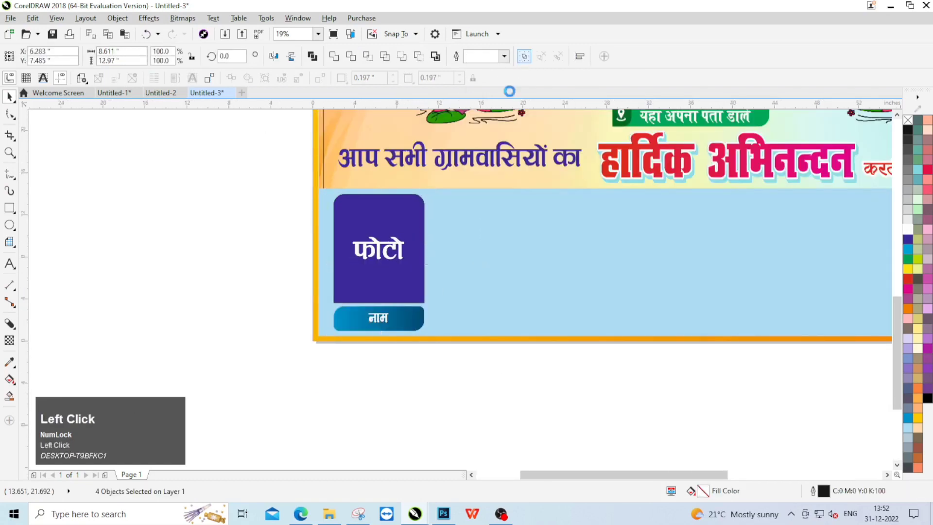
key(ctrl+g)
Duplicate the grouped photo frame to its right and repeat the copy until seven frames fill the bottom strip.
drag(412, 232, 499, 238)
right_click(499, 238)
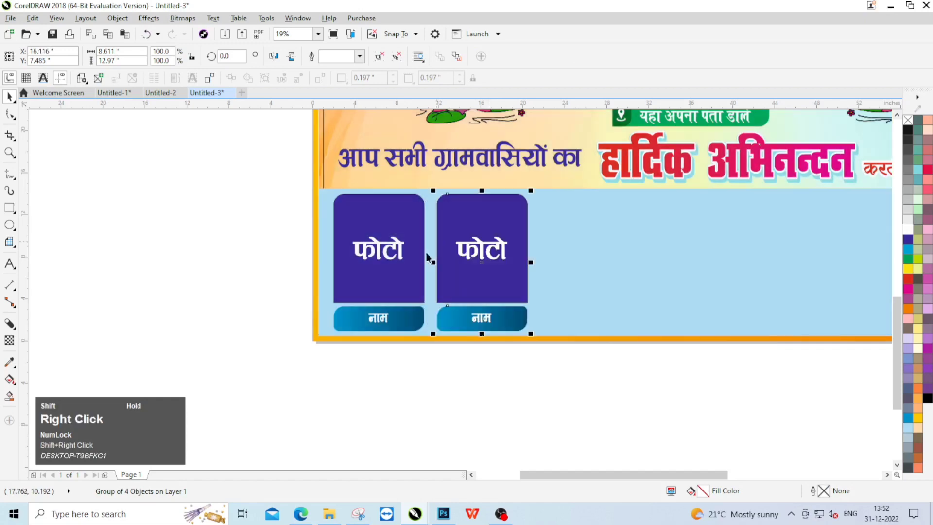
scroll(334, 251, down, 2)
key(ctrl+r)
key(ctrl+r)
key(ctrl+r)
key(ctrl+r)
key(ctrl+r)
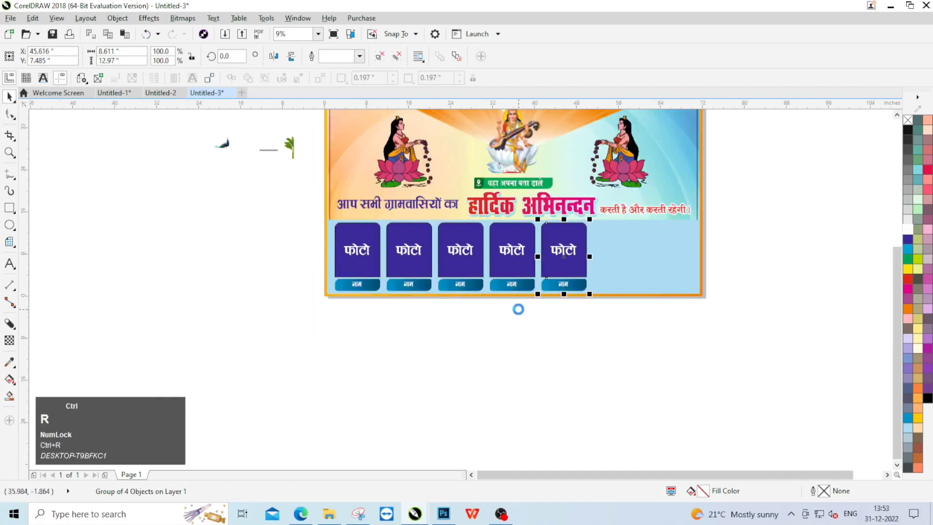
click(711, 346)
scroll(686, 333, down, 1)
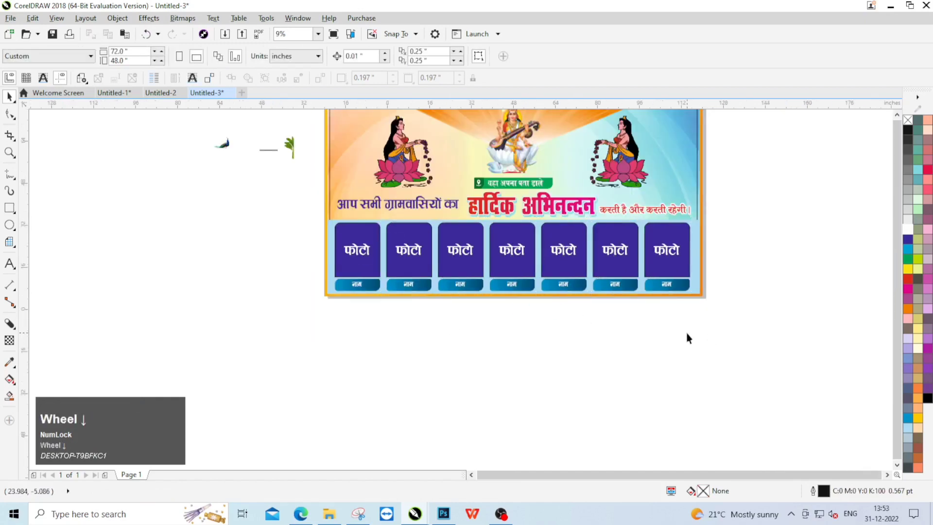
Move the banana plant image onto the banner and align it with the background's right edge.
scroll(564, 216, up, 1)
click(558, 233)
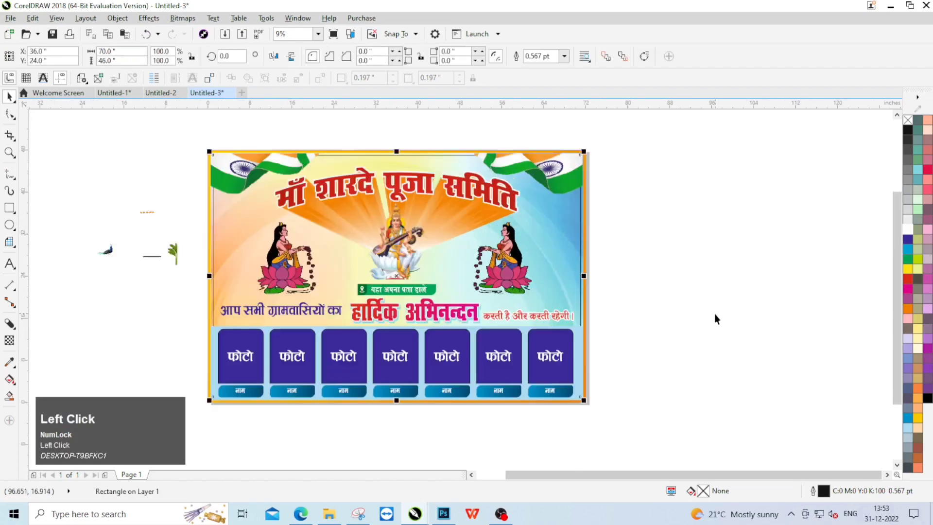
click(683, 306)
drag(172, 253, 571, 283)
scroll(571, 304, up, 1)
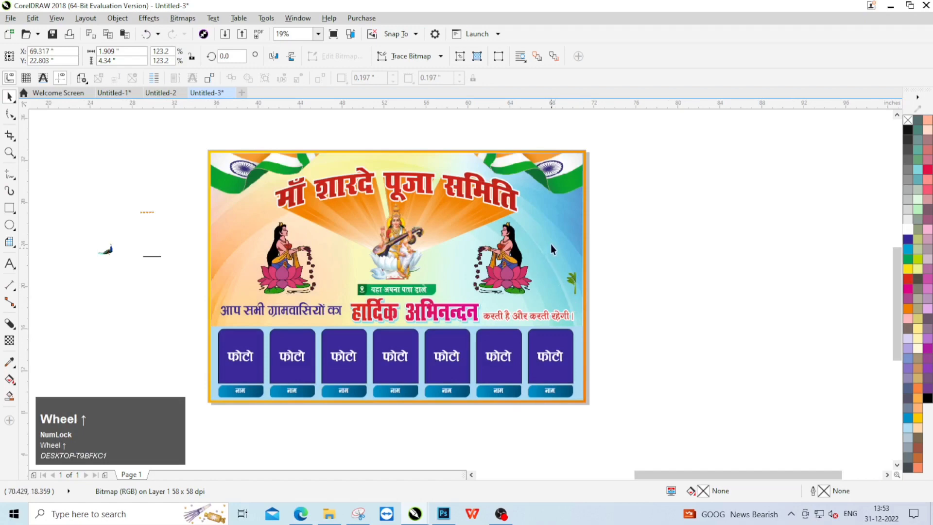
scroll(551, 245, up, 1)
shift+click(541, 228)
click(651, 280)
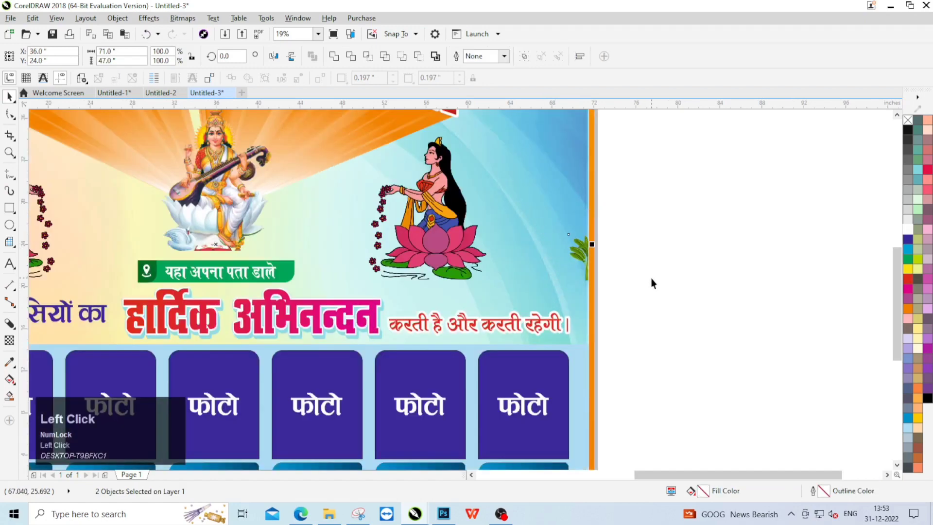
Enlarge the banana plant proportionally to about 7.4 × 16.8 in along the banner's right edge.
click(571, 255)
drag(556, 232, 495, 110)
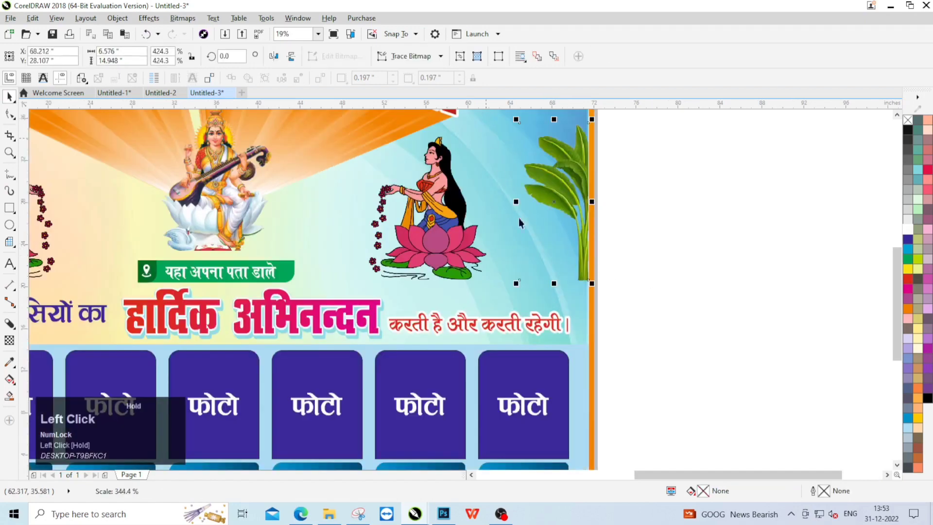
drag(518, 287, 509, 306)
click(672, 275)
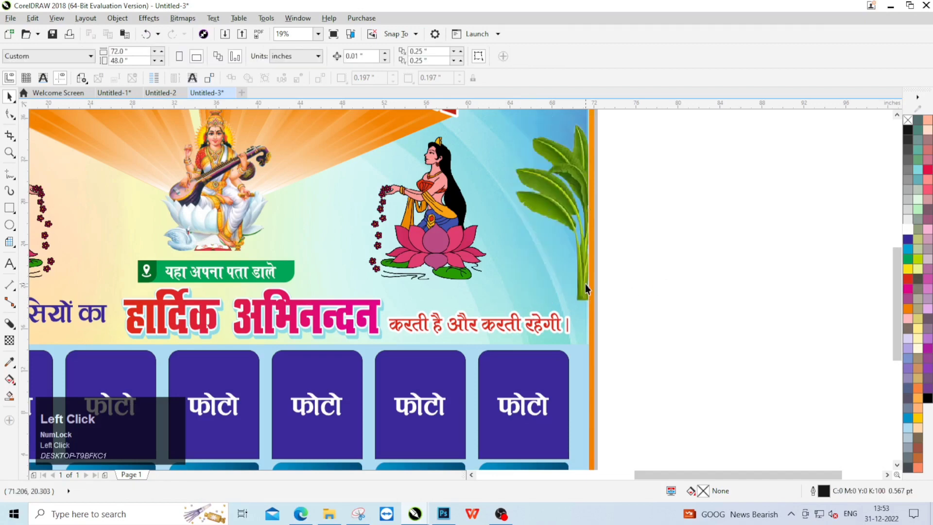
Fade the bottom of the banana plant's stem with a vertical linear transparency.
click(585, 284)
scroll(576, 302, up, 1)
click(10, 340)
scroll(590, 294, up, 1)
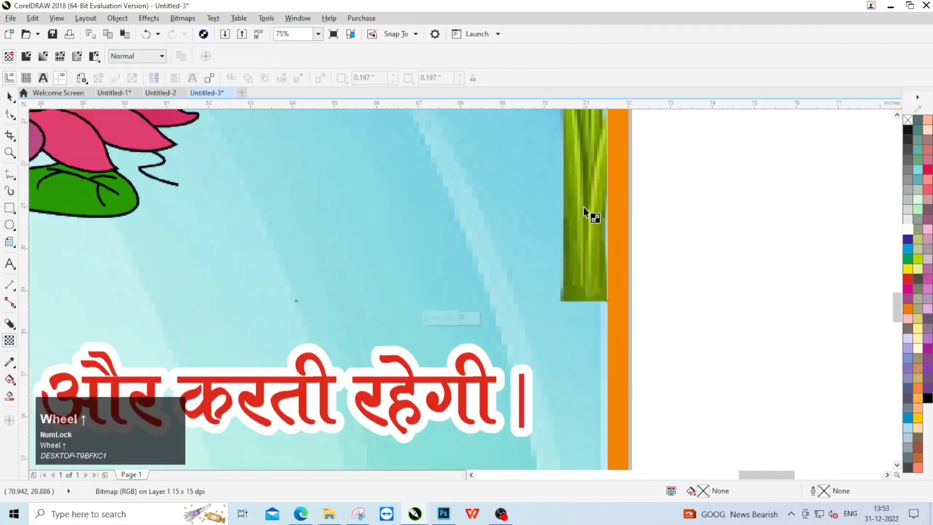
drag(583, 201, 584, 298)
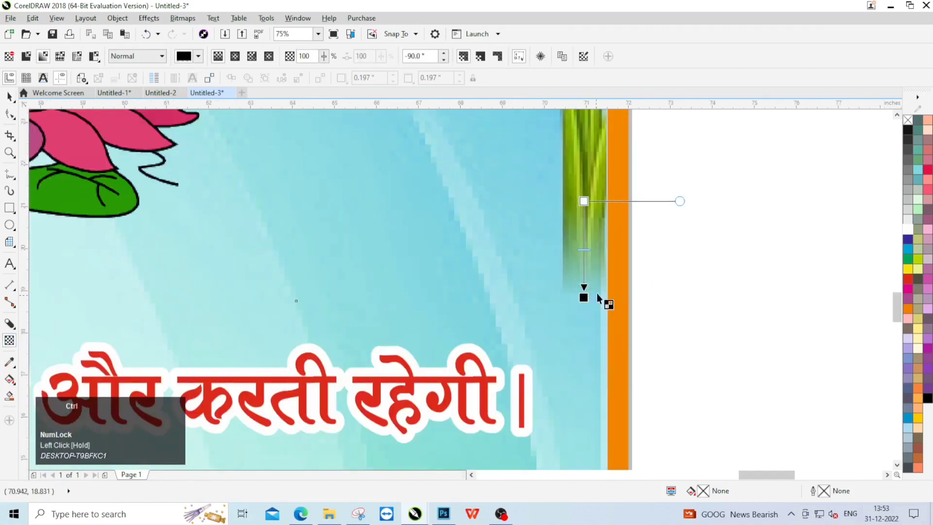
key(space)
scroll(633, 226, down, 1)
scroll(544, 276, down, 1)
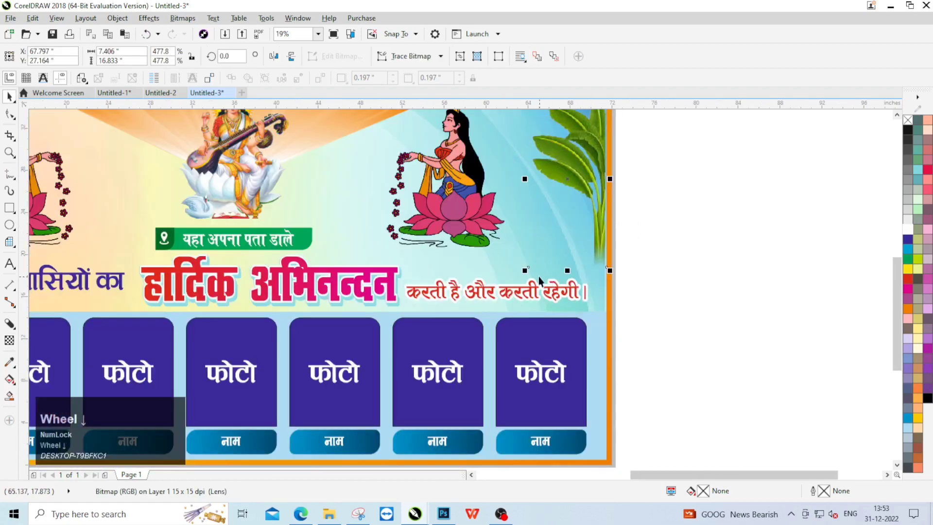
Enlarge the faded banana plant further to about 8.4 × 19 in.
click(522, 272)
scroll(715, 254, down, 1)
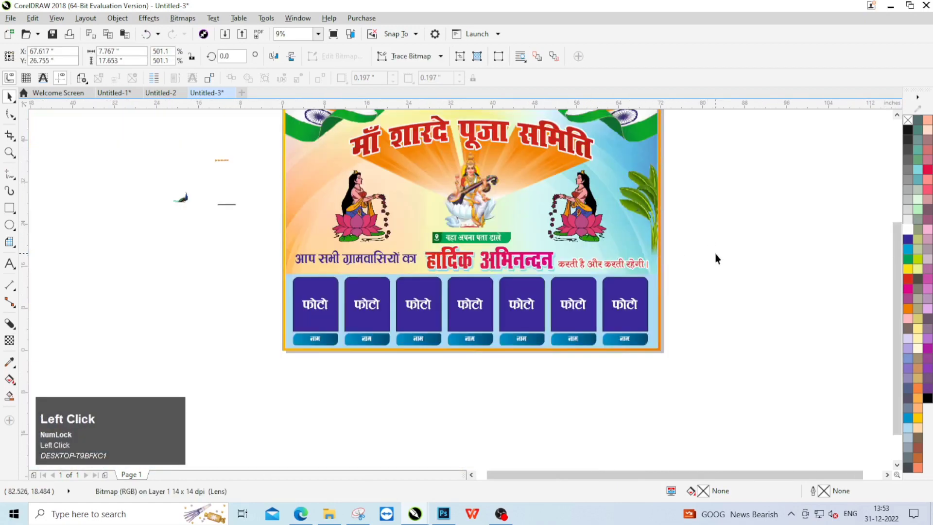
mouse_move(617, 163)
mouse_down()
mouse_move(603, 139)
mouse_move(610, 152)
mouse_up()
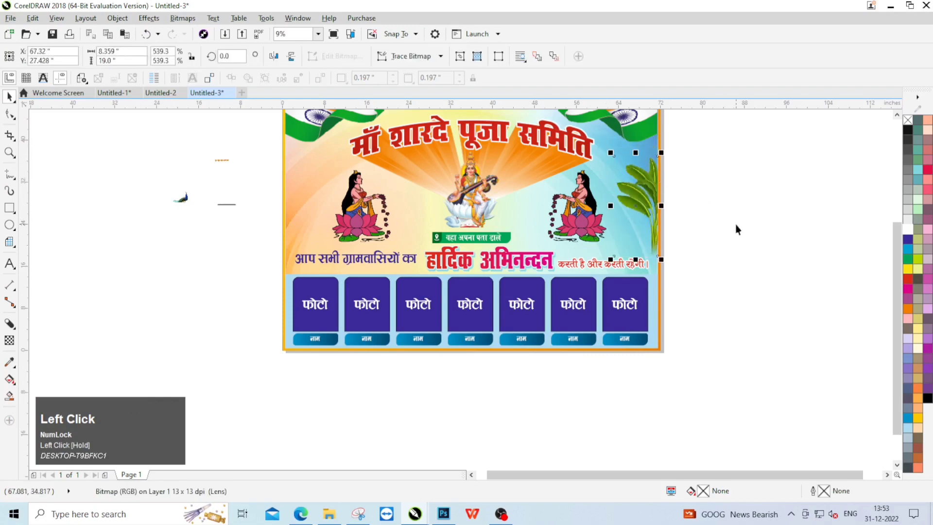
Place a copy of the banana plant against the banner's left edge and mirror it horizontally.
shift+click(307, 198)
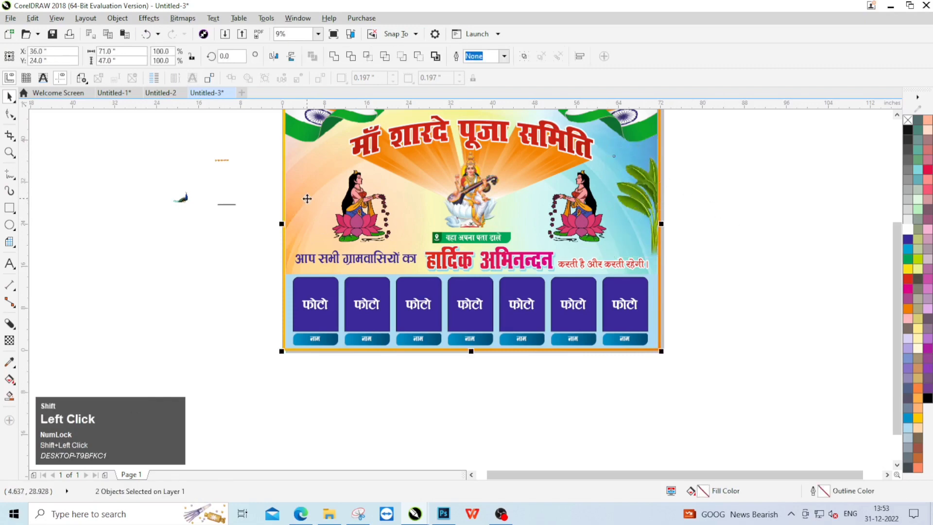
click(325, 212)
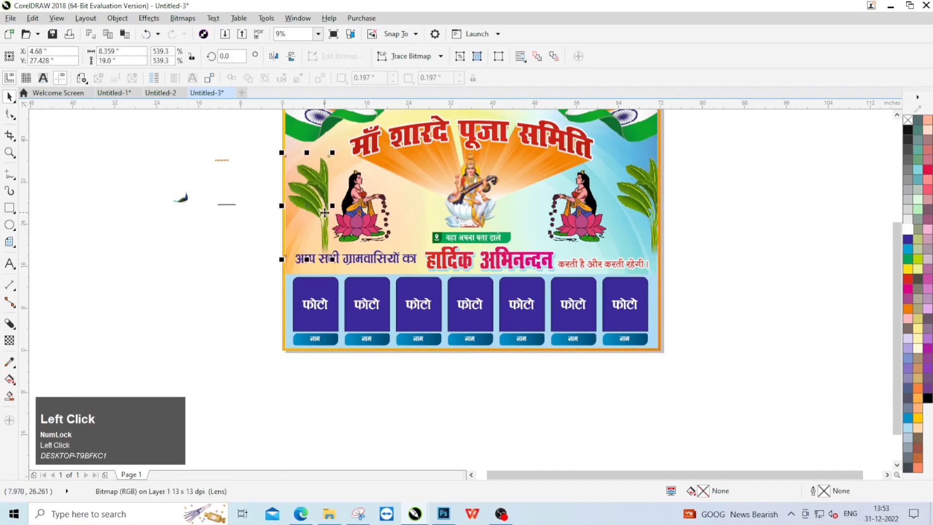
click(274, 56)
click(210, 265)
Move the date text onto the banner above "करती है और करती रहेगी।" and enlarge it to about 11.7 in wide.
scroll(227, 170, up, 1)
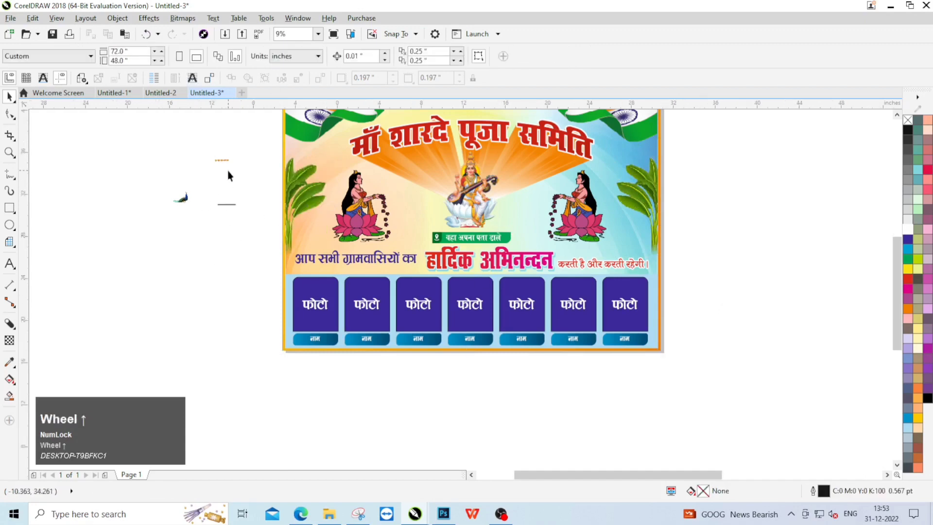
scroll(199, 208, up, 1)
drag(164, 214, 595, 279)
scroll(225, 236, down, 1)
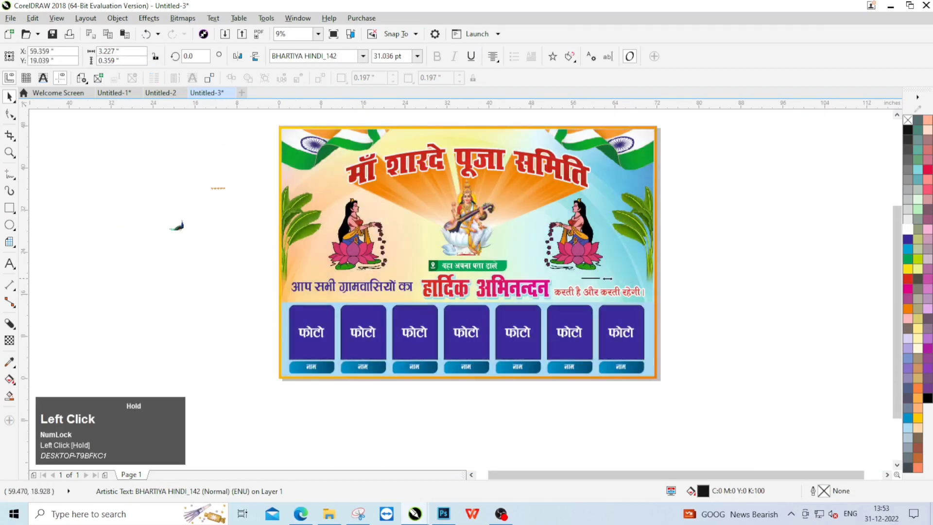
scroll(622, 280, up, 2)
drag(520, 277, 571, 268)
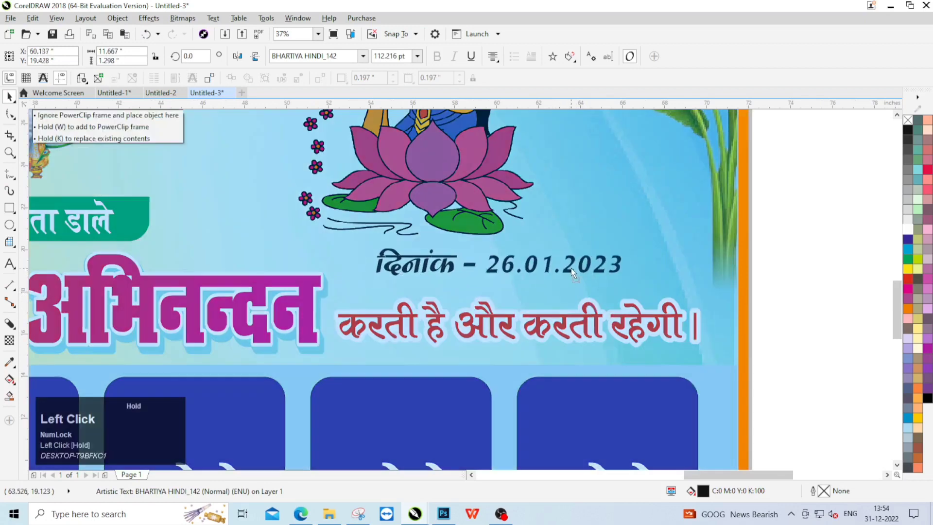
Insert a wide gap between "दिनांक –" and "26.01.2023" and place the line across the central Saraswati figure, above the address label.
scroll(573, 265, down, 1)
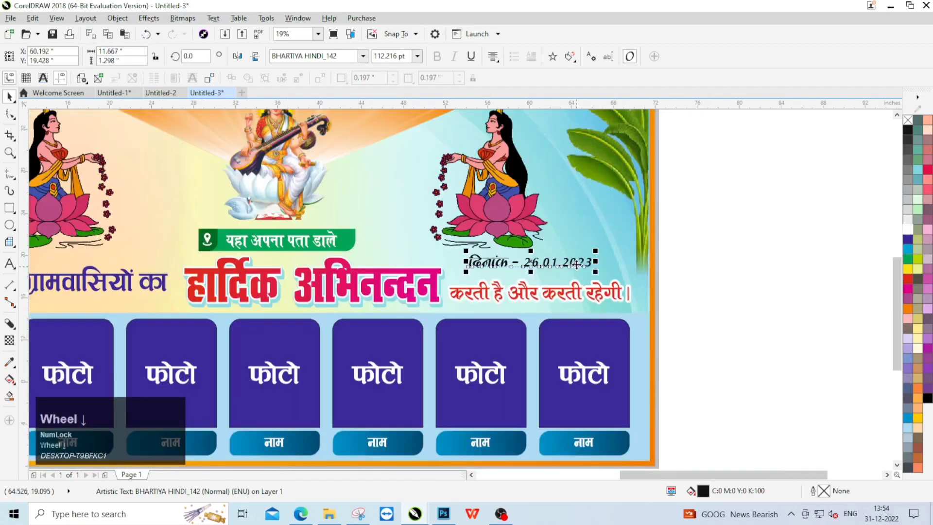
click(528, 264)
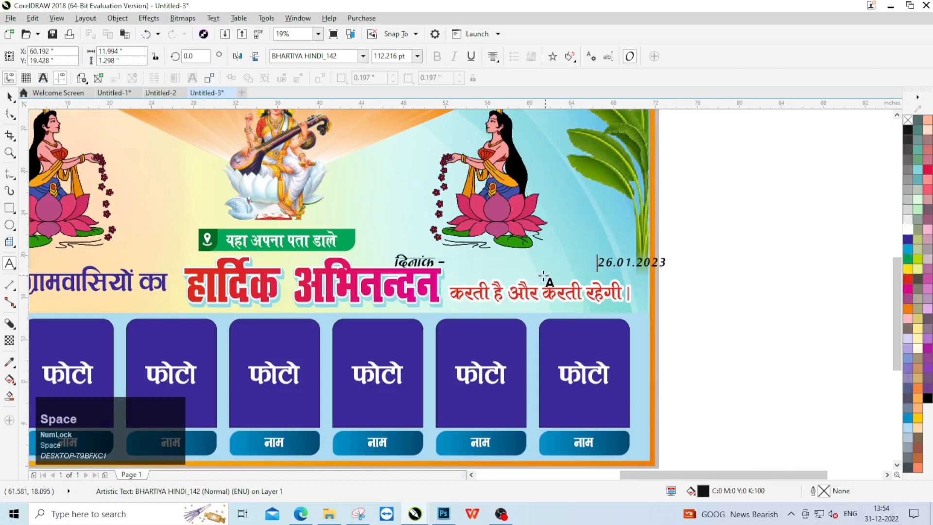
drag(611, 271, 357, 211)
scroll(401, 208, down, 1)
click(602, 157)
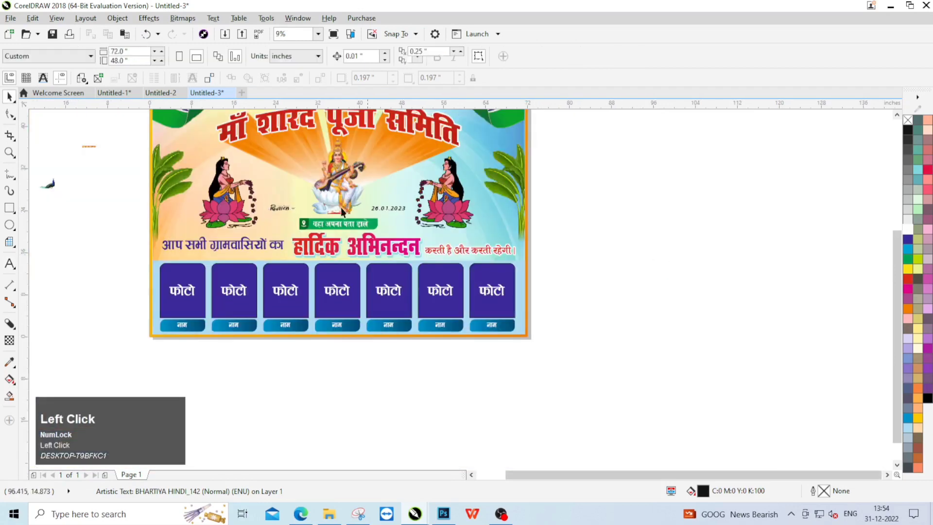
Move the marigold garland image to the top of the banner and align it with the background's top edge.
scroll(169, 189, up, 1)
scroll(405, 216, up, 2)
scroll(452, 317, down, 2)
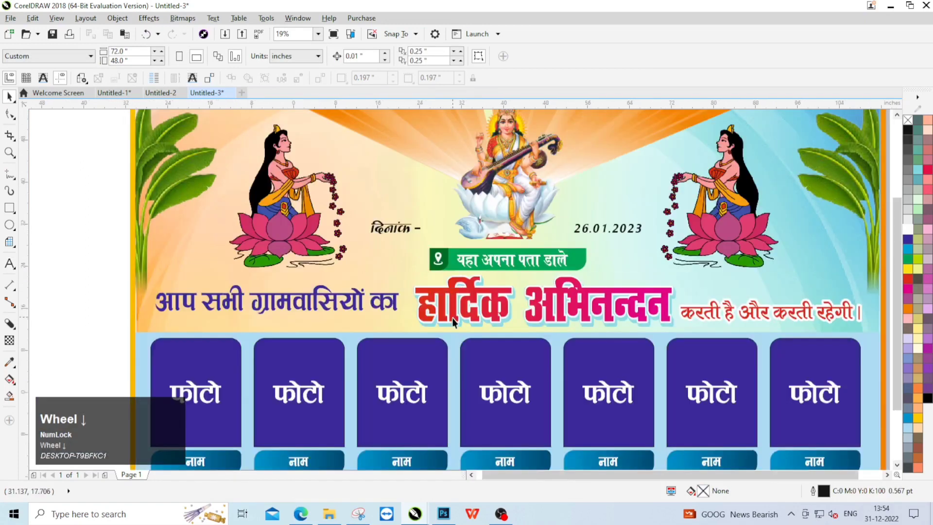
click(233, 201)
drag(233, 201, 415, 143)
scroll(416, 144, up, 3)
scroll(485, 199, up, 5)
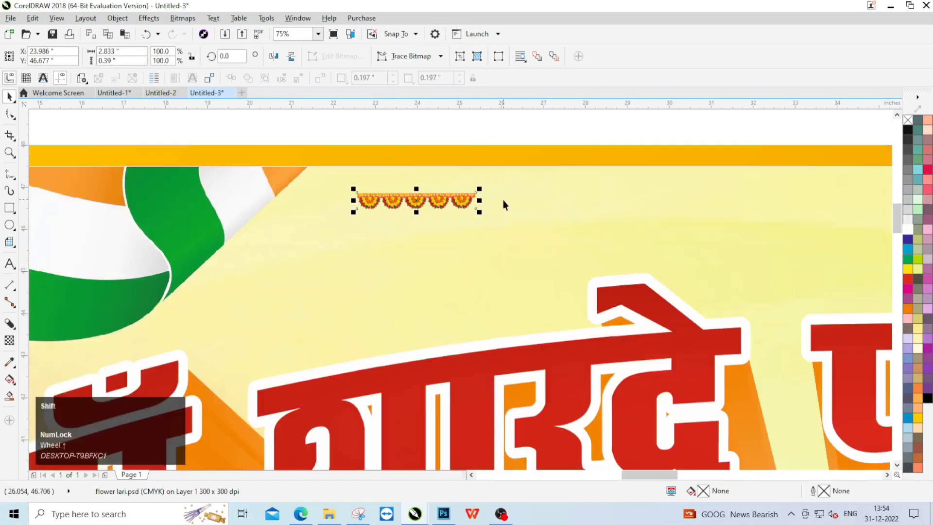
shift+click(503, 202)
key(t)
click(394, 170)
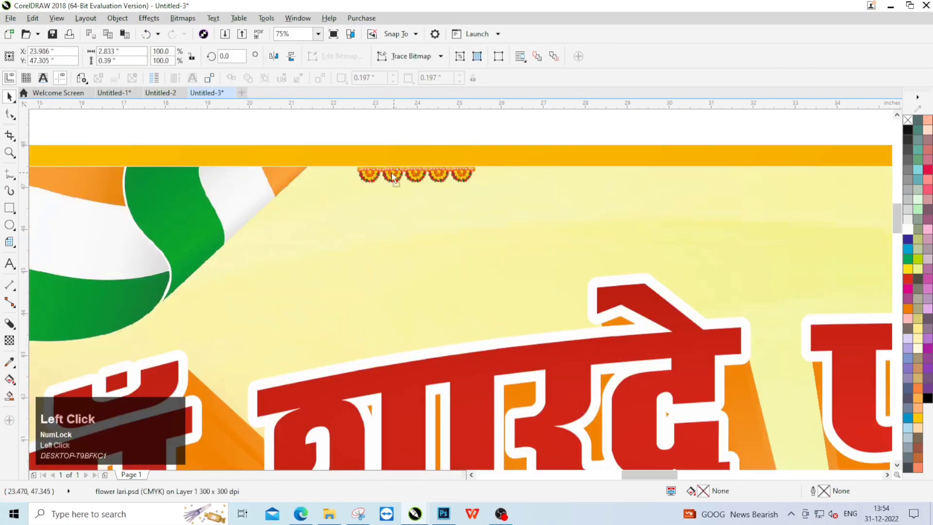
Enlarge the marigold garland to about 9.1 in wide beside the left flag and place a copy end to end with it.
drag(395, 171, 344, 171)
drag(432, 186, 709, 219)
scroll(244, 194, down, 2)
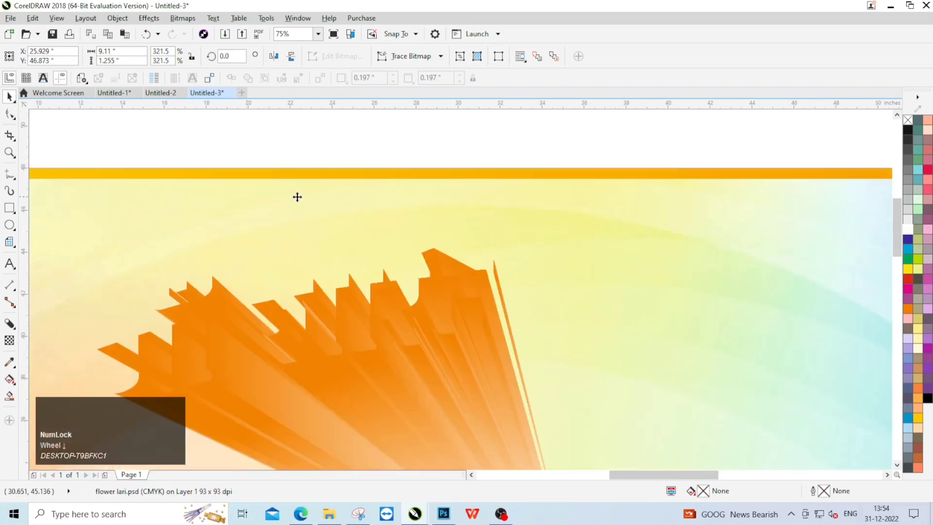
drag(271, 191, 668, 191)
right_click(668, 191)
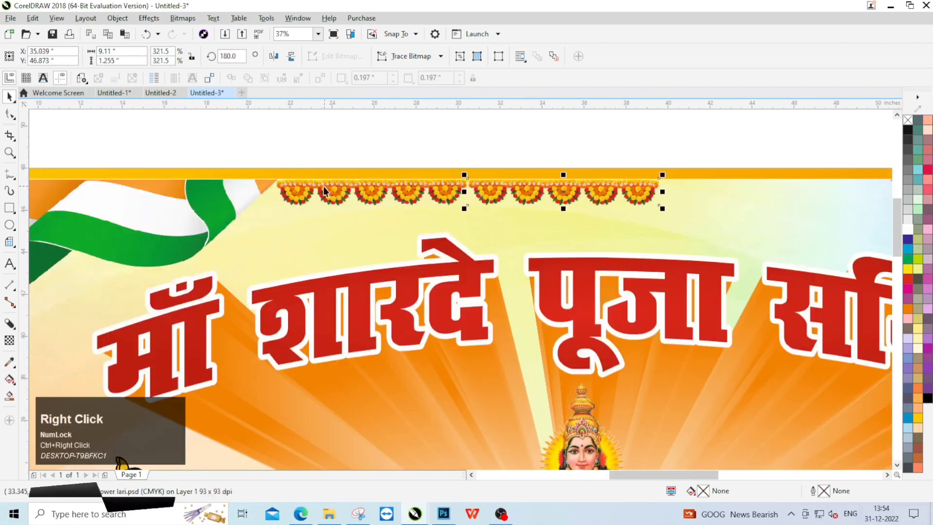
Enlarge both garland pieces together to about 29.2 in wide so they span the banner's top edge between the two flags.
scroll(364, 188, down, 2)
shift+click(362, 190)
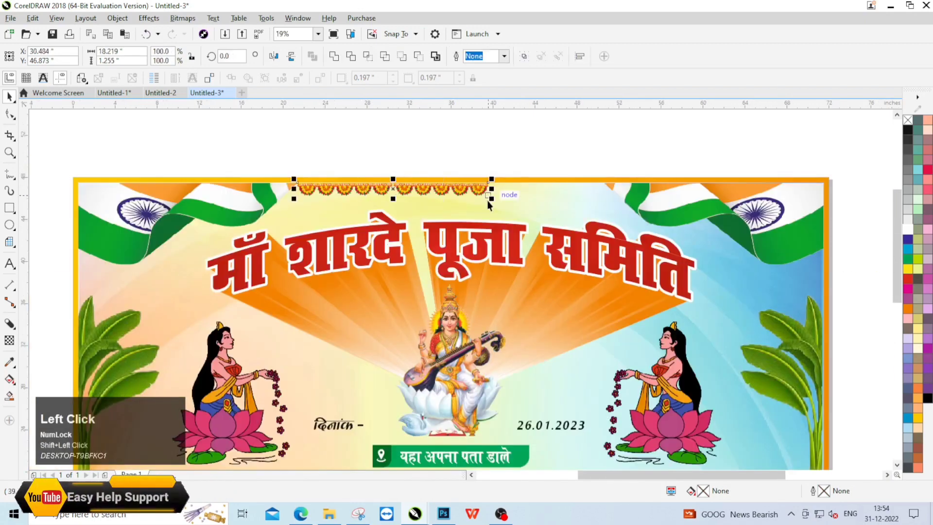
drag(490, 199, 604, 217)
scroll(452, 178, down, 1)
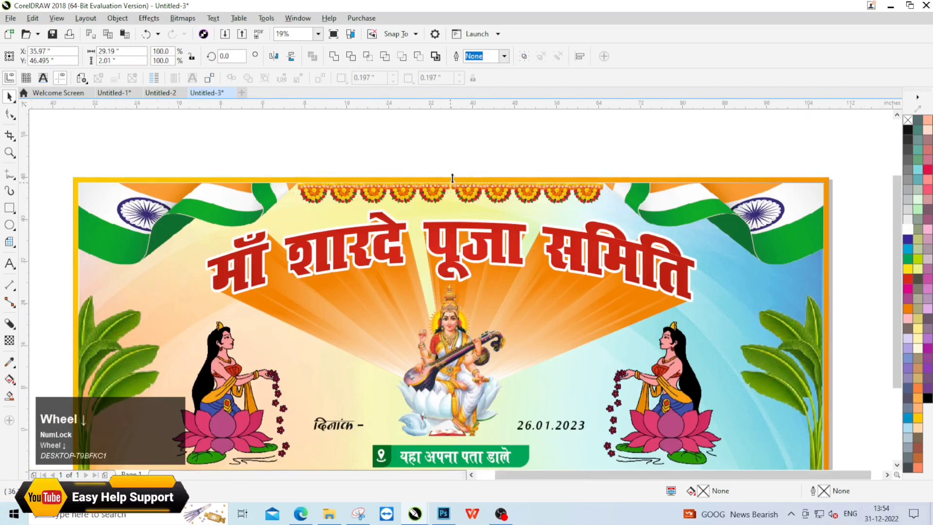
click(703, 267)
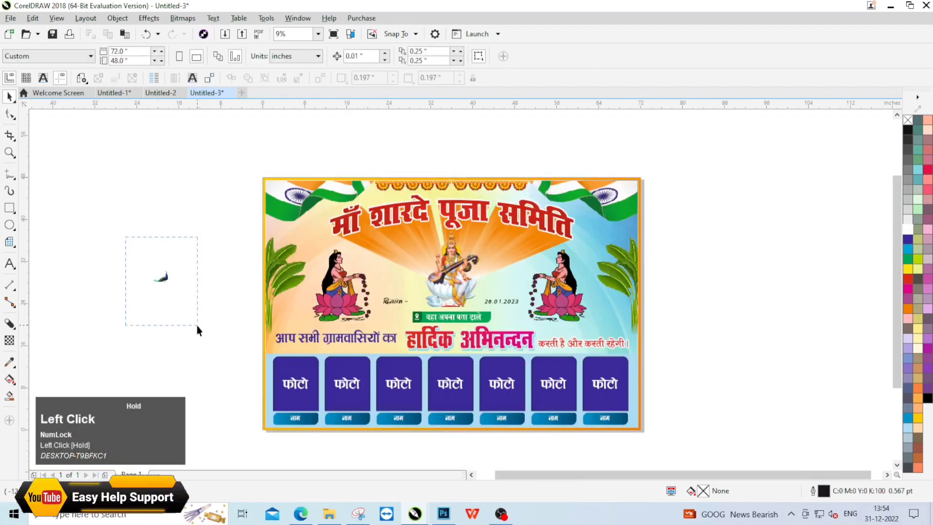
Delete the leftover peacock feather image outside the page and show the whole banner.
drag(197, 325, 197, 323)
key(Delete)
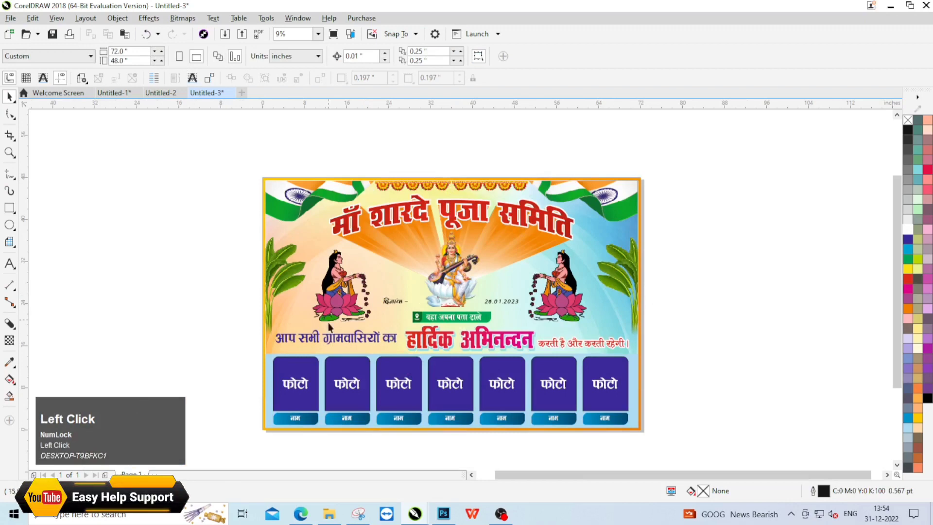
key(F4)
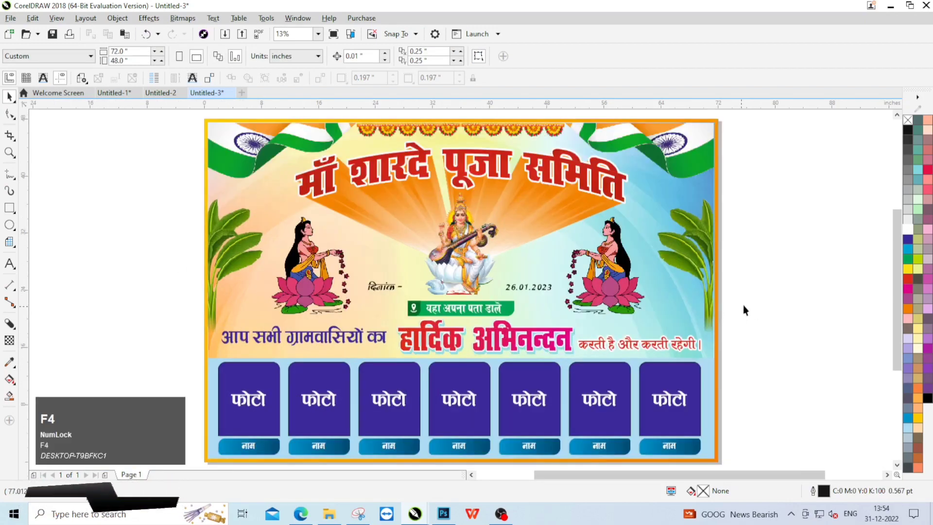
click(528, 287)
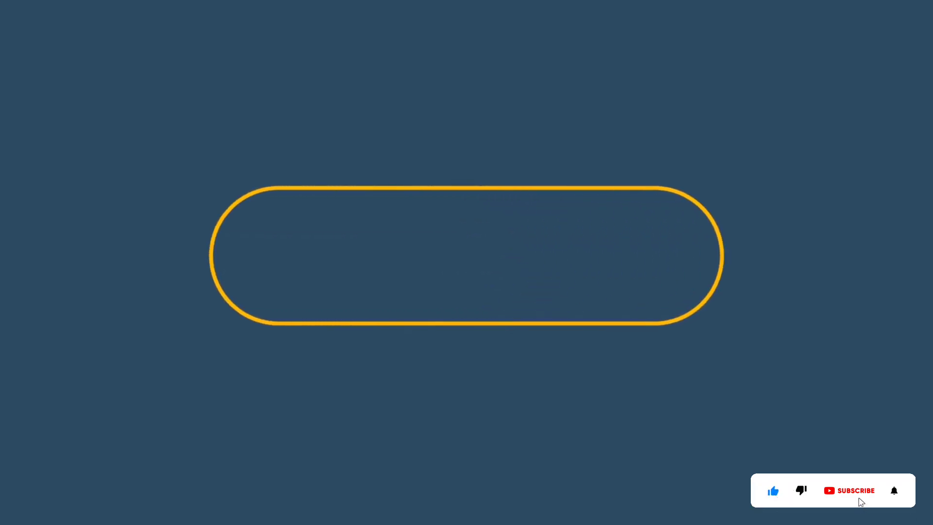